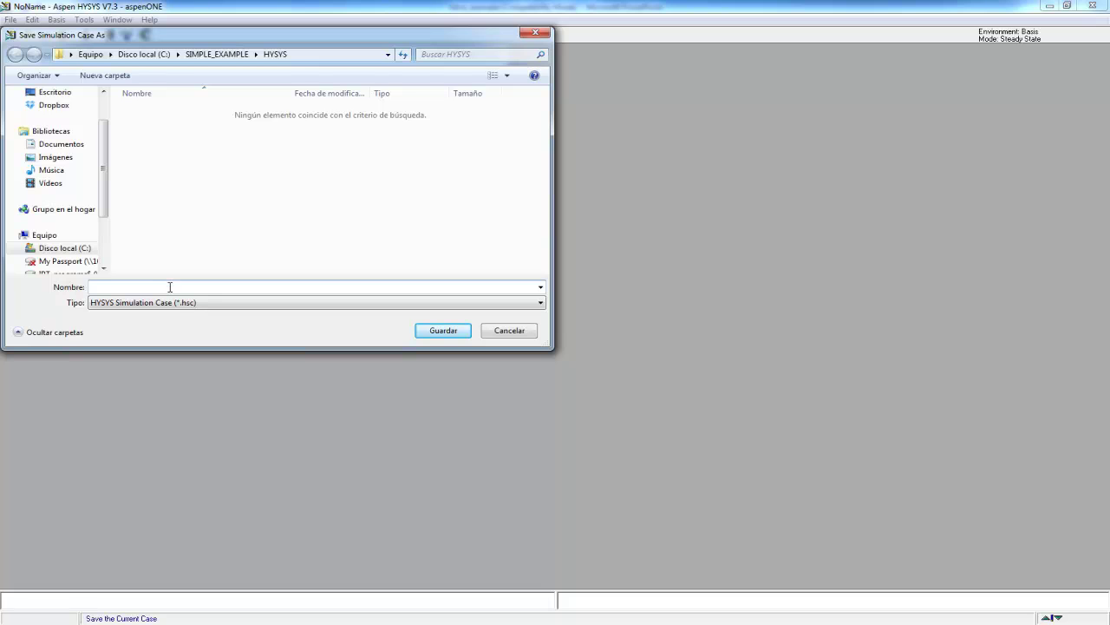
Step: Save the simulation case as Expansion.hsc in C:\SIMPLE_EXAMPLE\HYSYS, replacing the already open file and discarding its changes
key(Return)
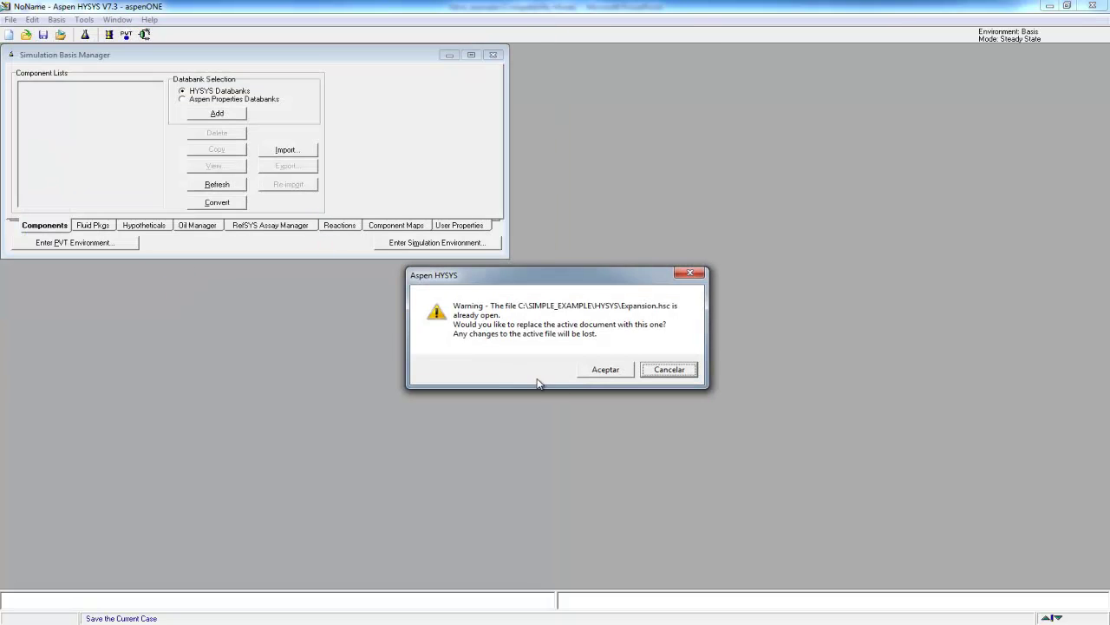
click(606, 369)
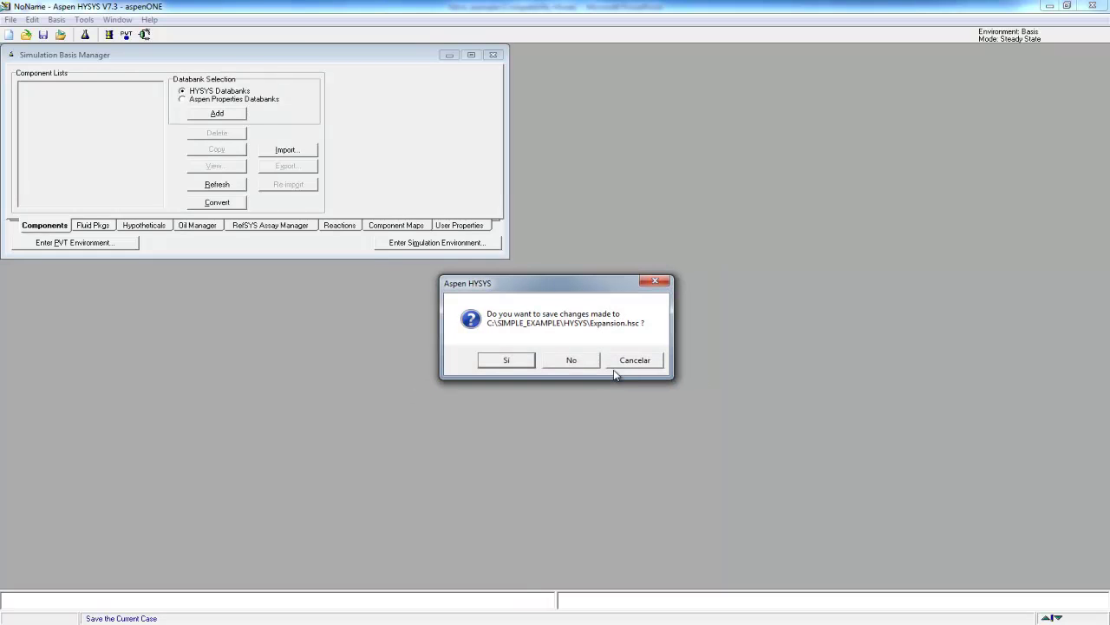
click(570, 361)
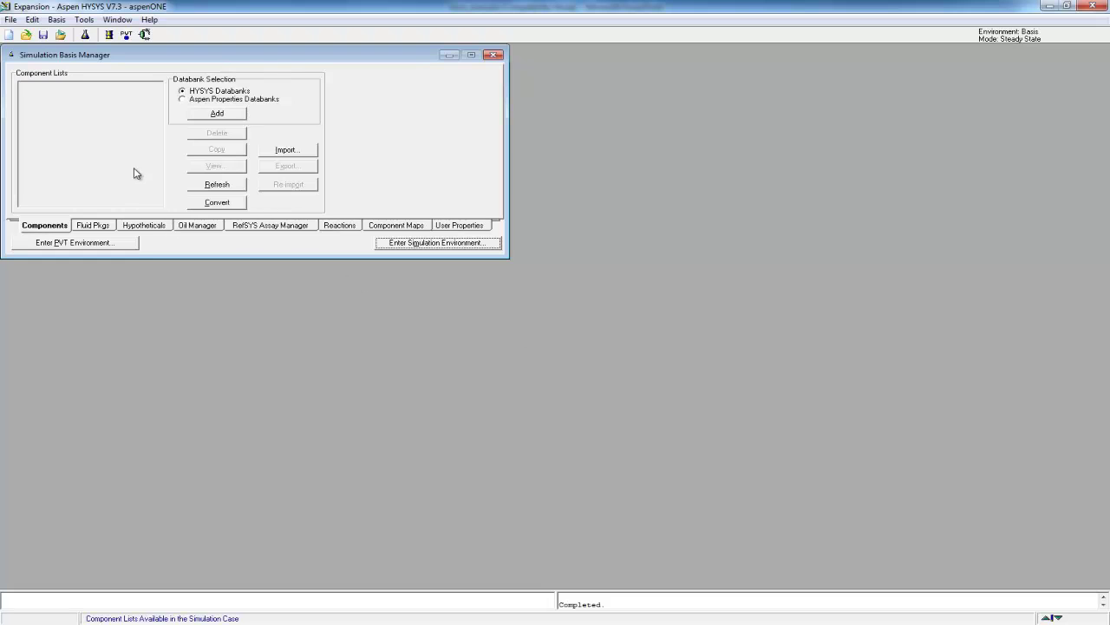
Step: Clone the SI unit set in the session preferences to create a customizable unit set
click(87, 21)
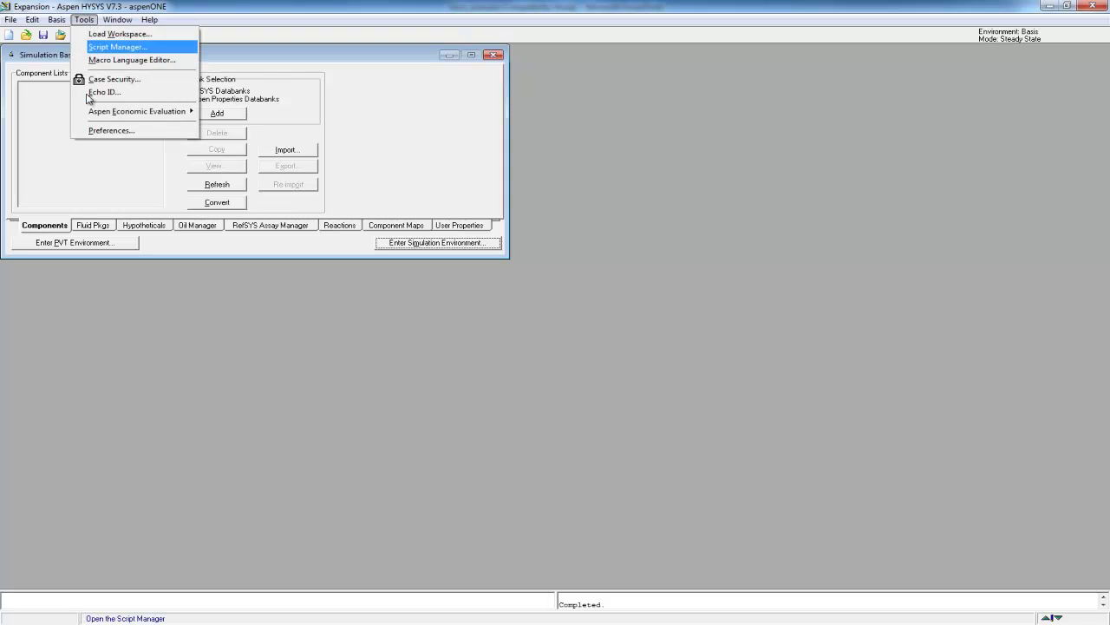
click(118, 130)
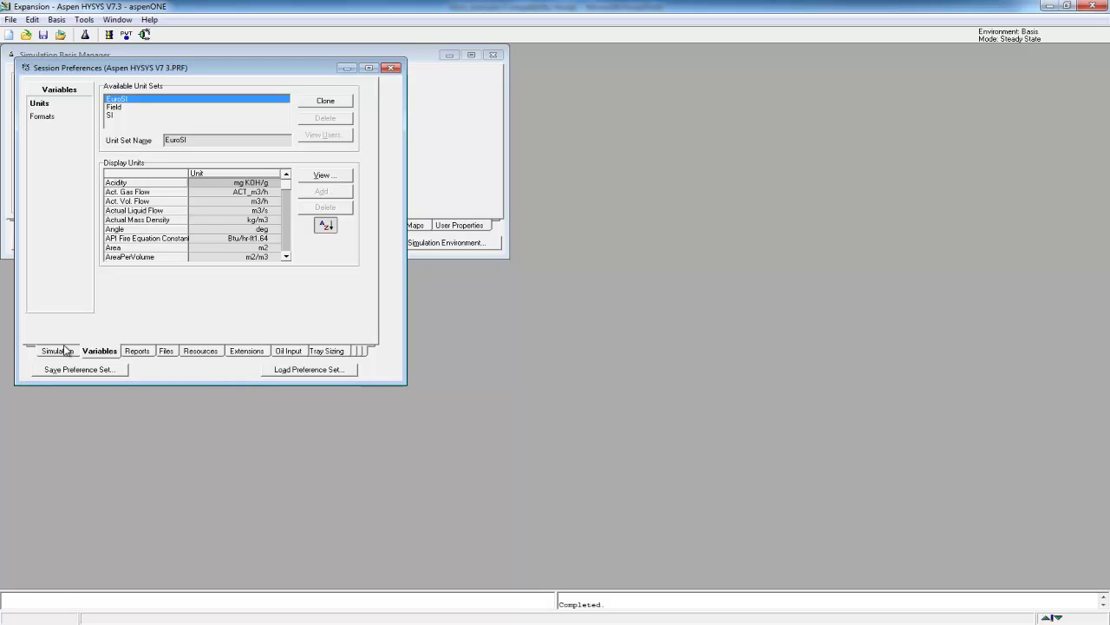
click(117, 116)
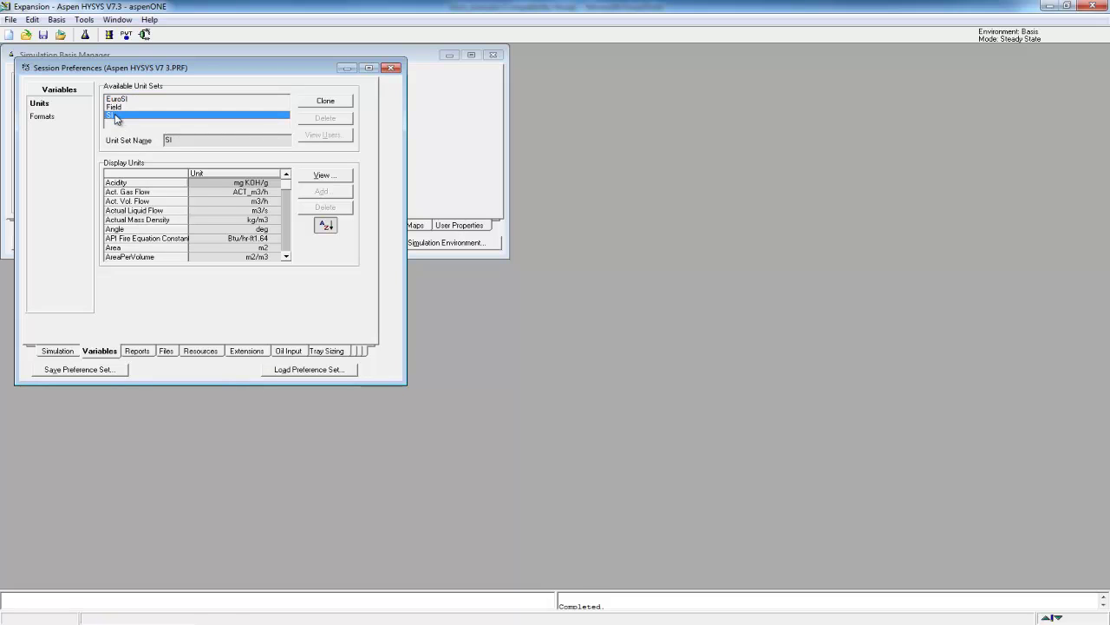
click(314, 100)
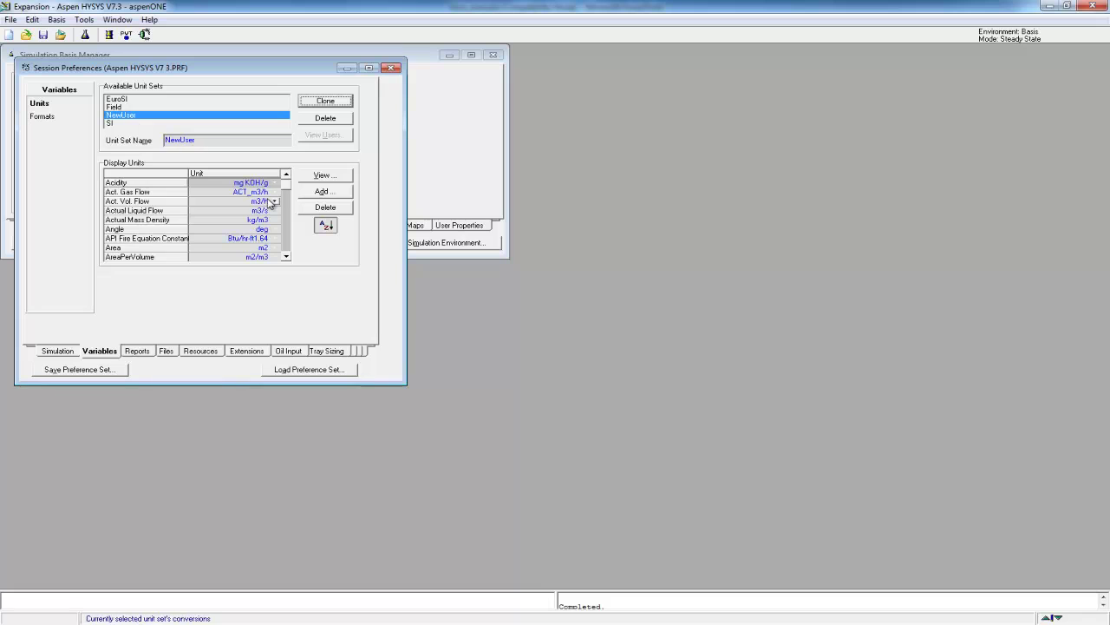
Step: Set the Pressure display unit of the cloned unit set to bar
drag(288, 188, 287, 243)
click(209, 239)
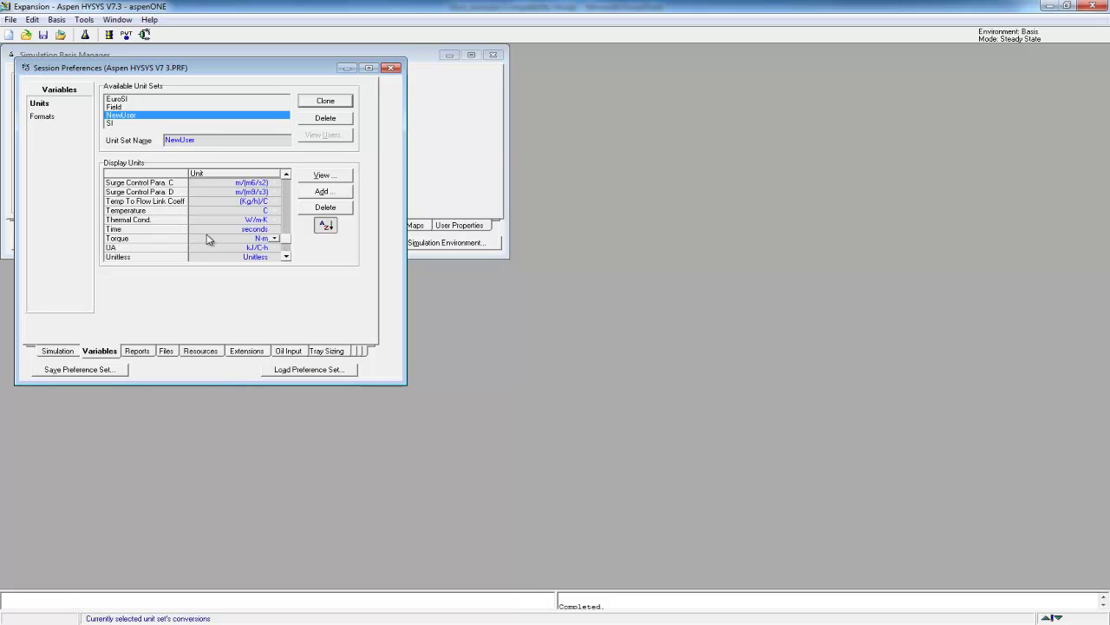
click(287, 247)
drag(288, 247, 292, 232)
scroll(287, 242, up, 2)
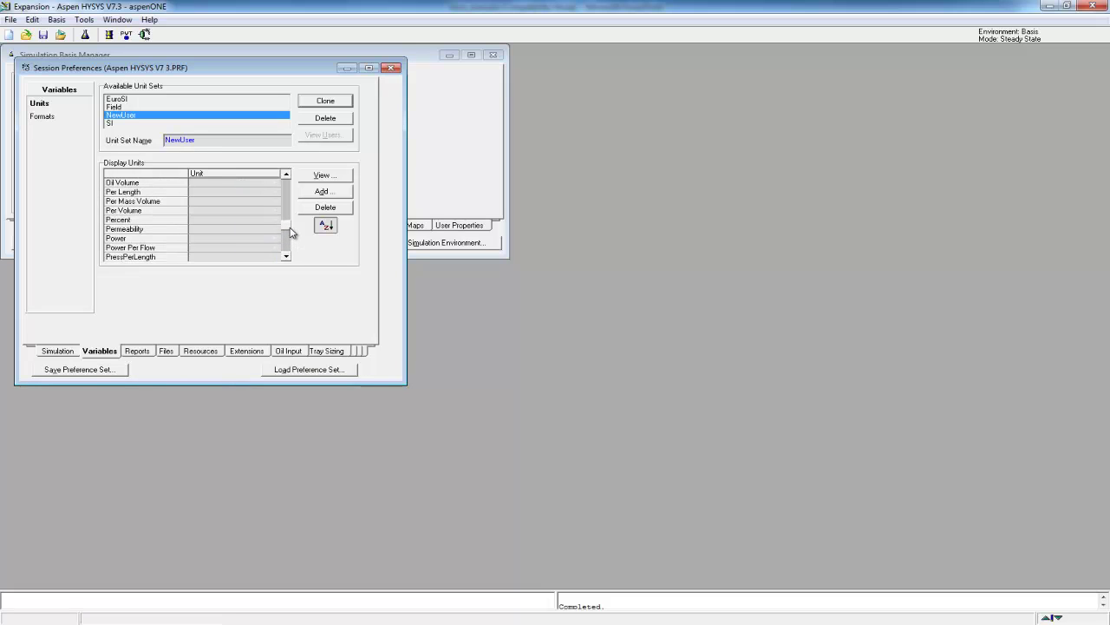
click(286, 256)
click(286, 257)
click(274, 248)
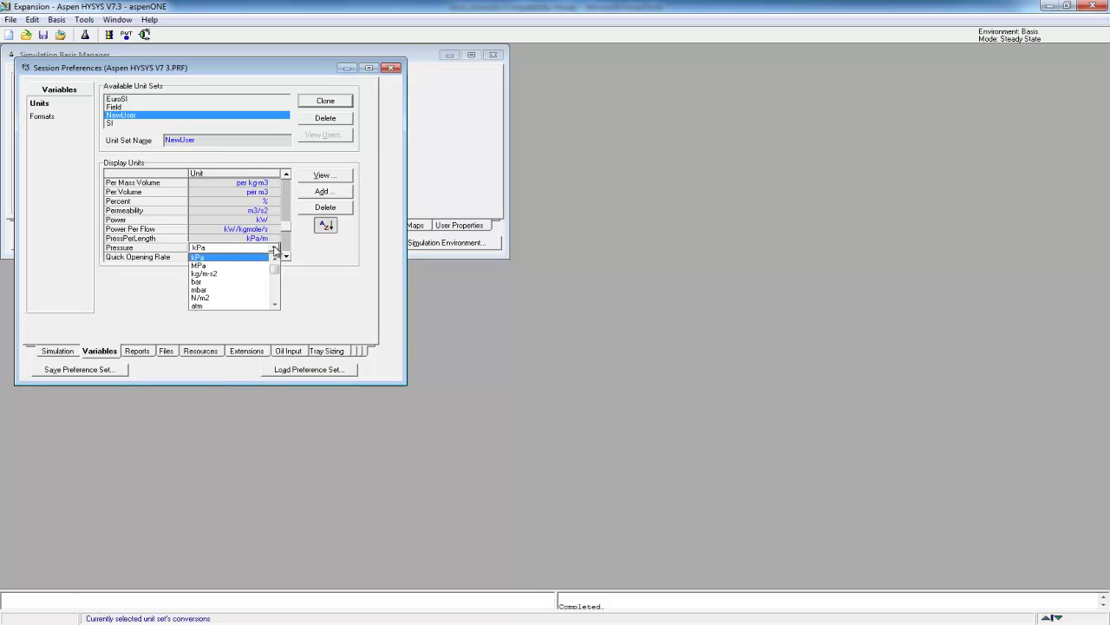
mouse_move(276, 274)
mouse_down()
mouse_move(275, 286)
mouse_move(275, 271)
mouse_up()
click(265, 282)
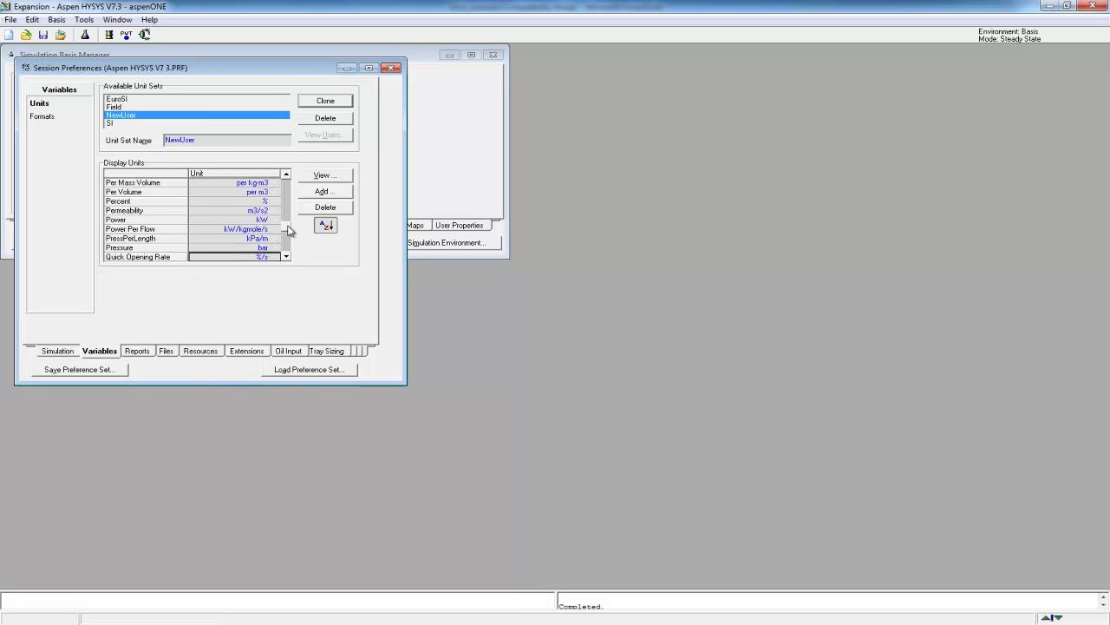
Step: Check the Molar Flow display unit of the cloned unit set and close the session preferences
drag(289, 228, 288, 225)
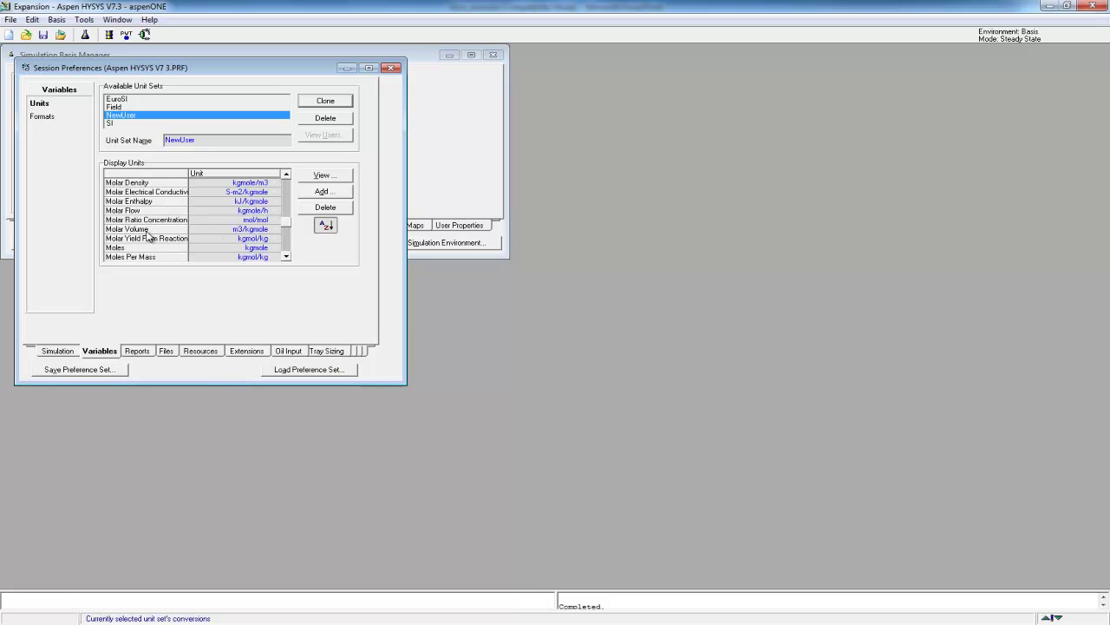
click(287, 257)
click(287, 257)
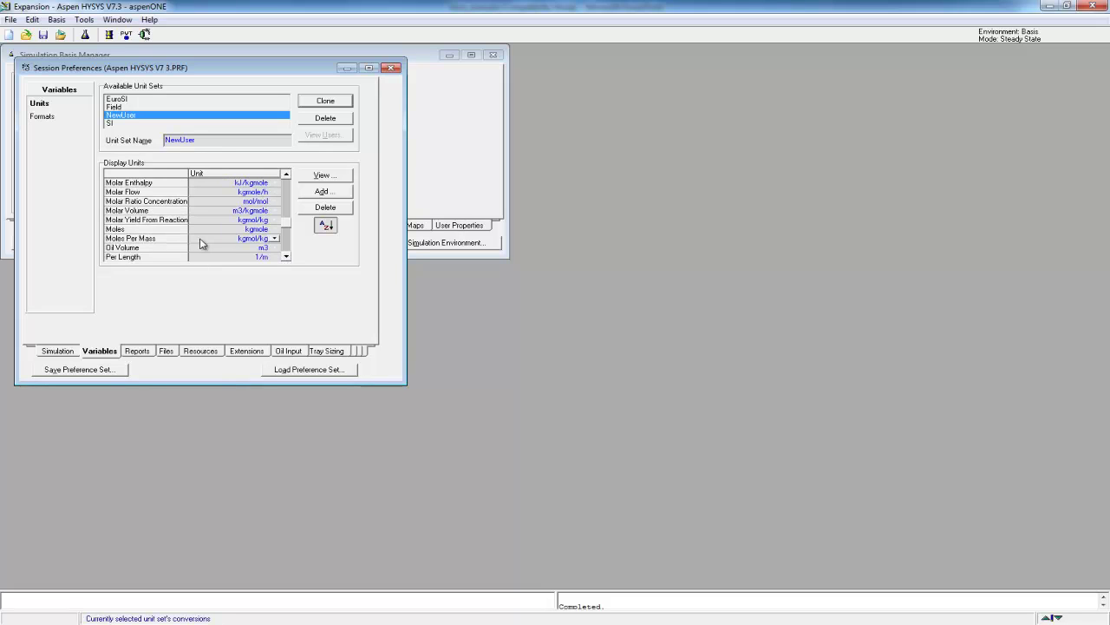
click(226, 200)
click(248, 193)
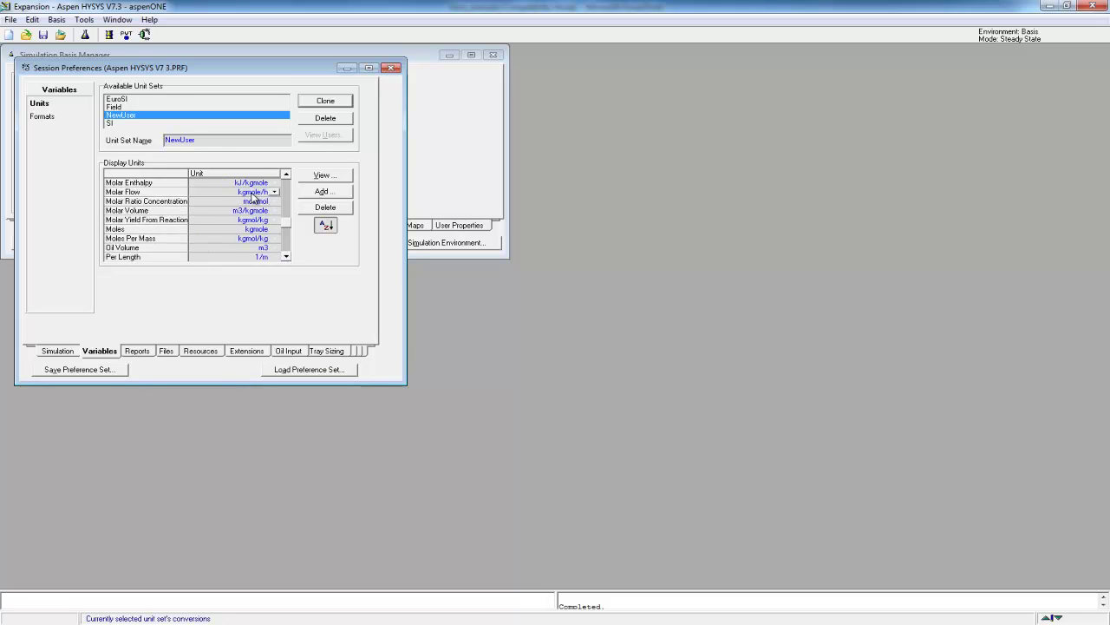
click(391, 69)
Step: Add a fluid package using the Peng-Robinson equation of state from the EOSs filter, and close its window
click(94, 225)
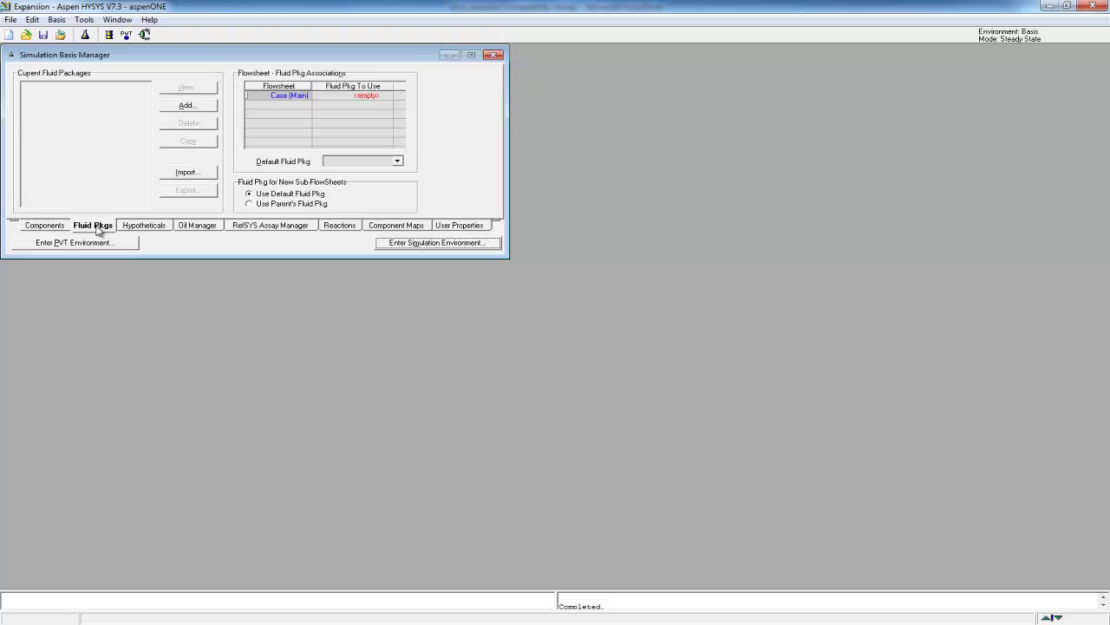
click(203, 106)
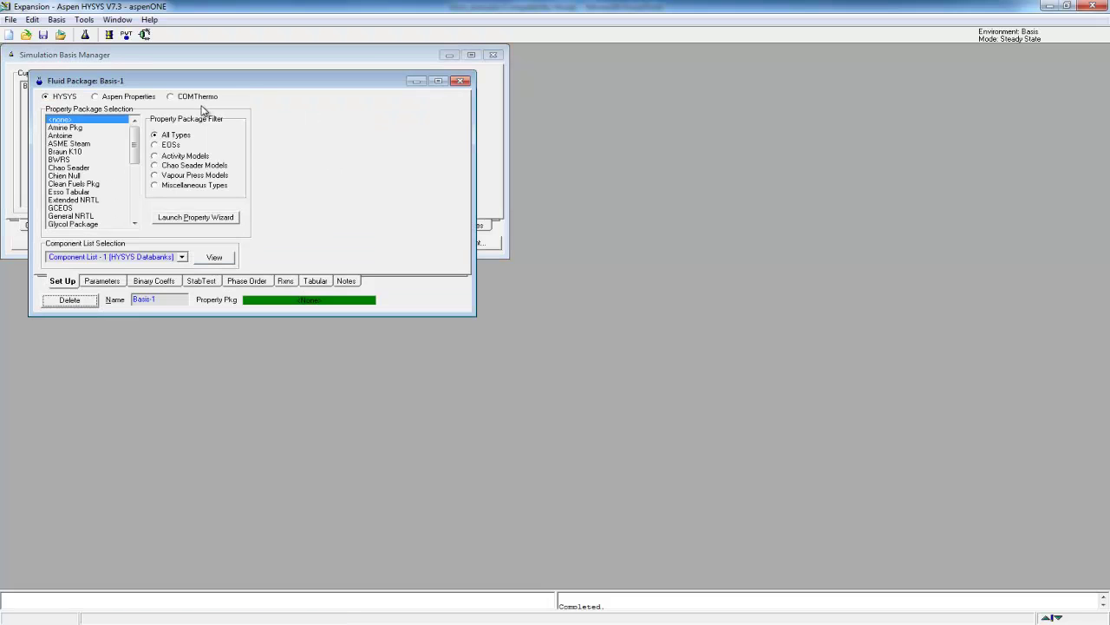
click(156, 145)
click(76, 176)
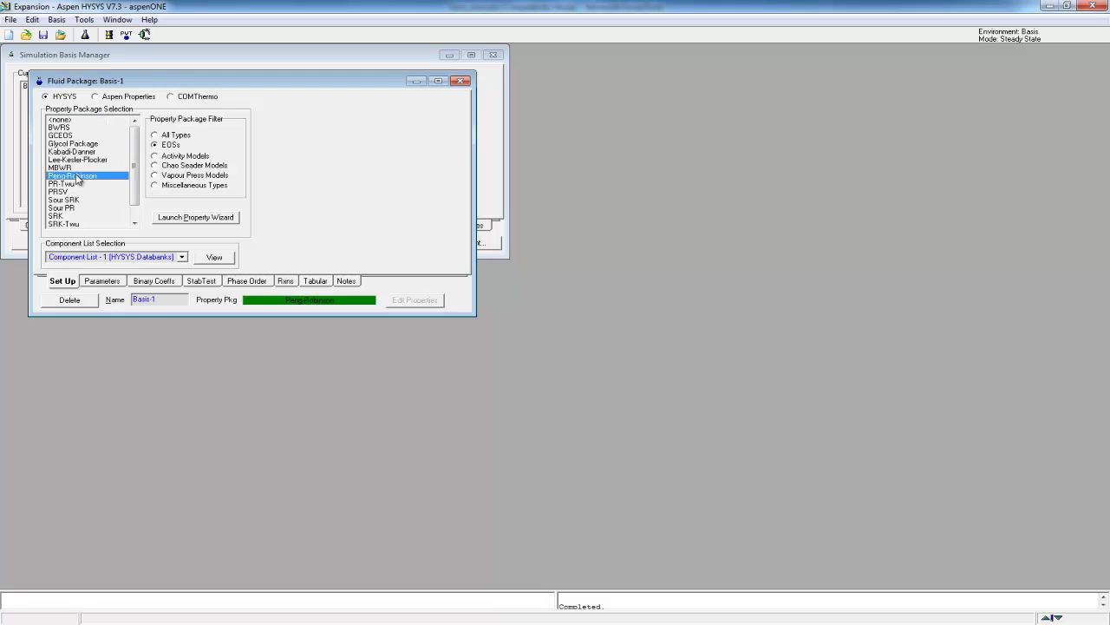
click(462, 81)
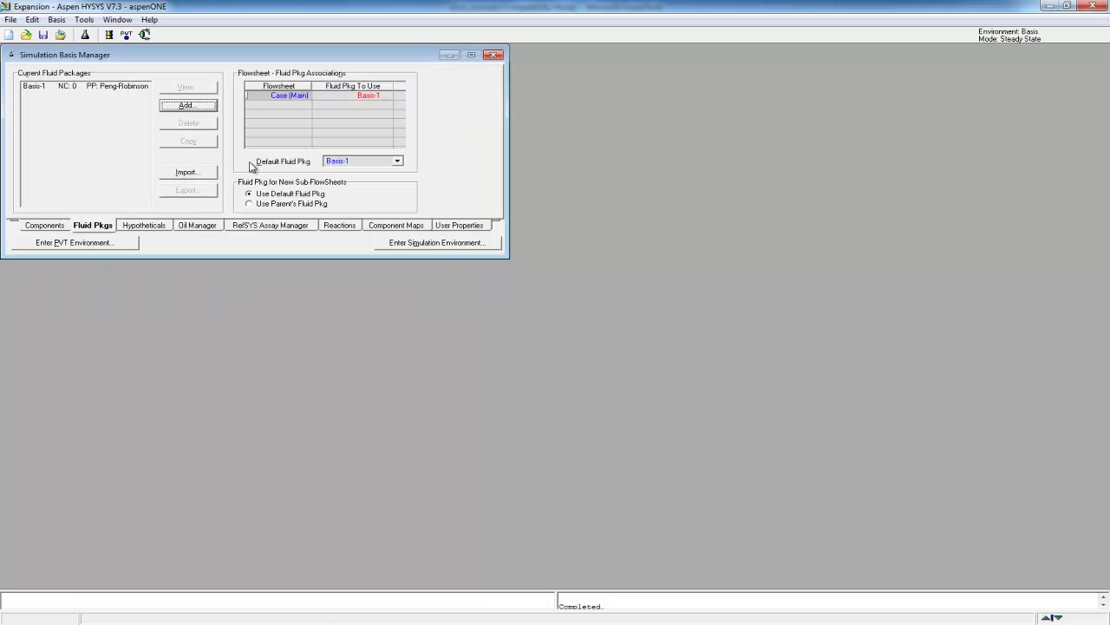
Step: Open Component List - 1 and add Methane, Ethane and Propane as pure components
click(46, 225)
double_click(75, 87)
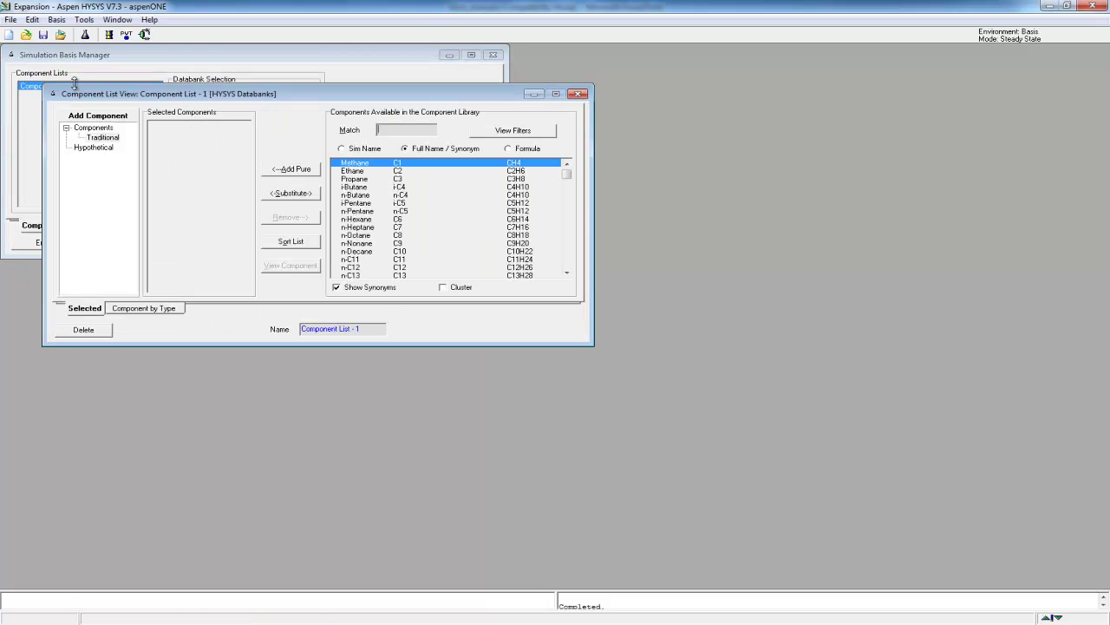
double_click(361, 165)
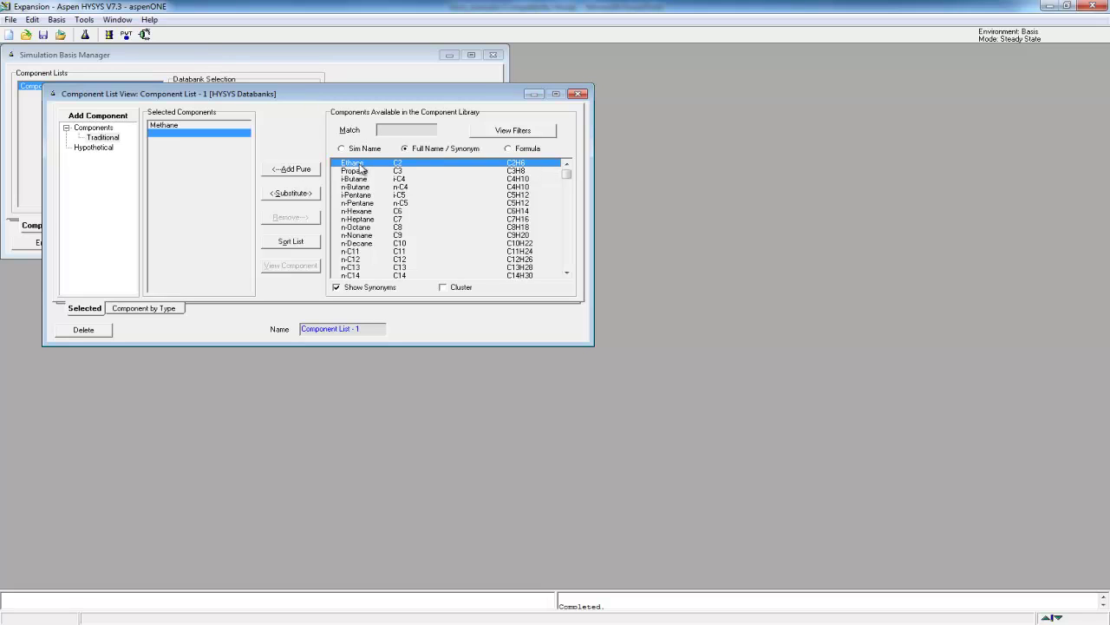
double_click(361, 165)
double_click(360, 165)
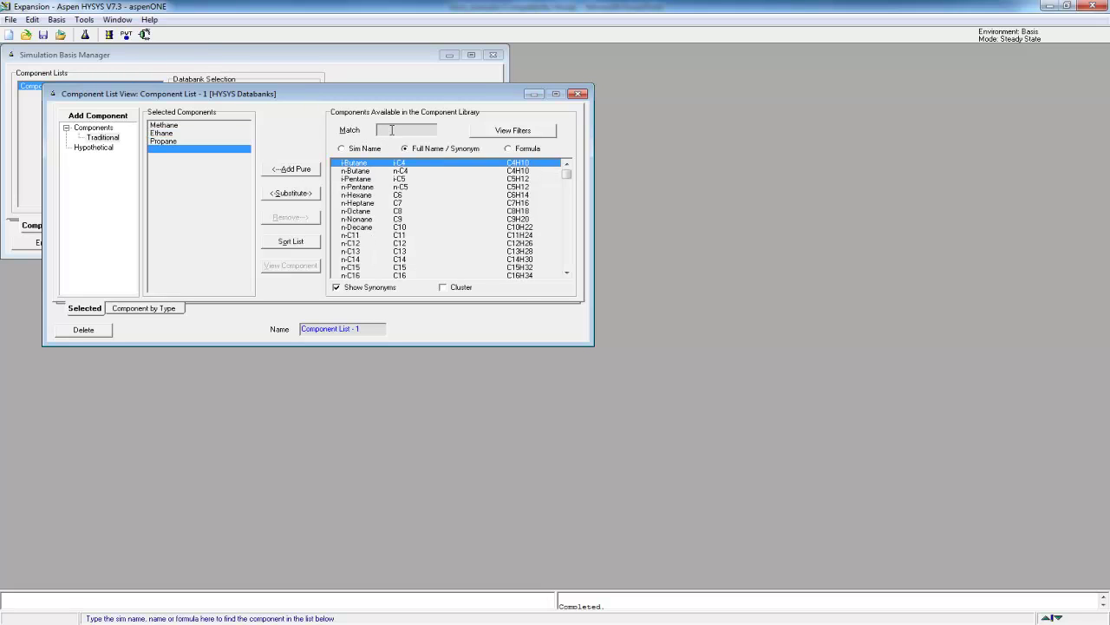
Step: Find and add Nitrogen and CO2 to the component list, and close the list
text(ni)
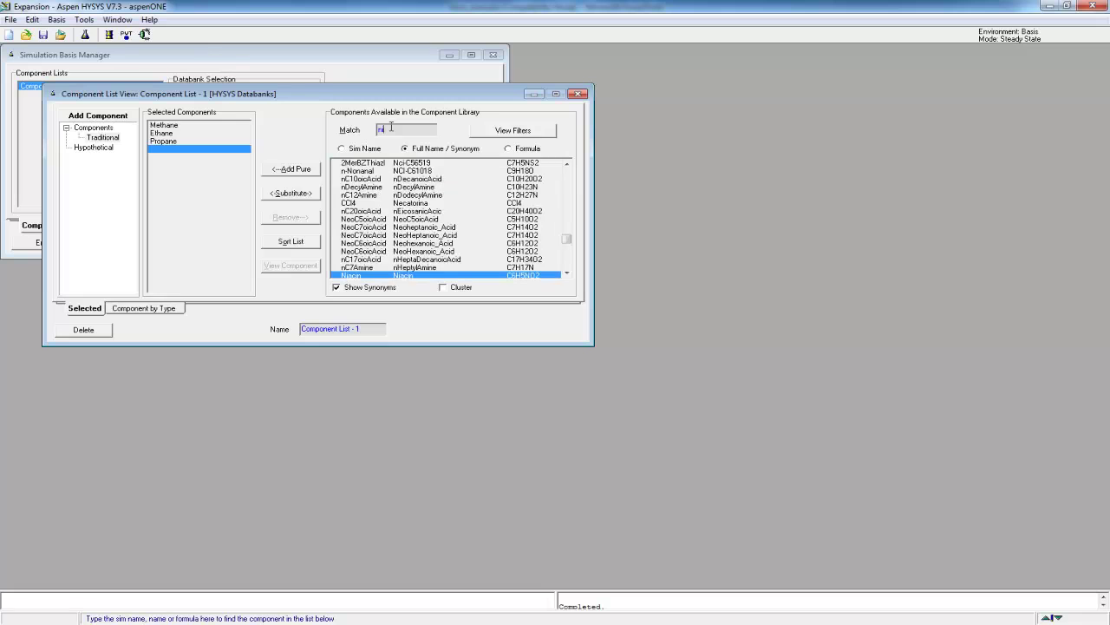
text(tr)
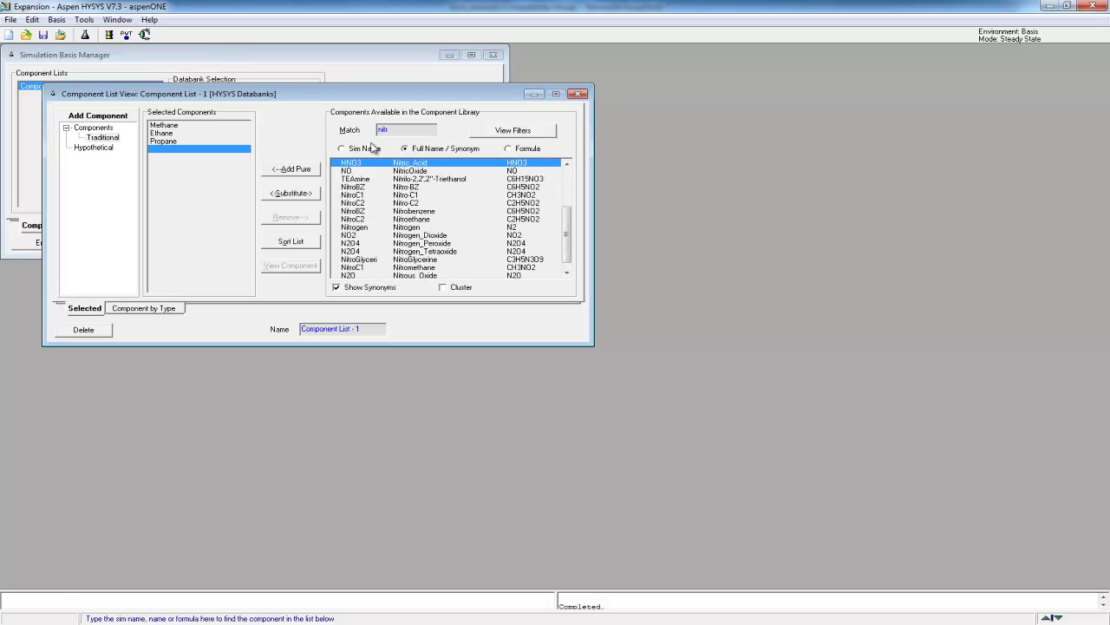
double_click(368, 228)
click(399, 128)
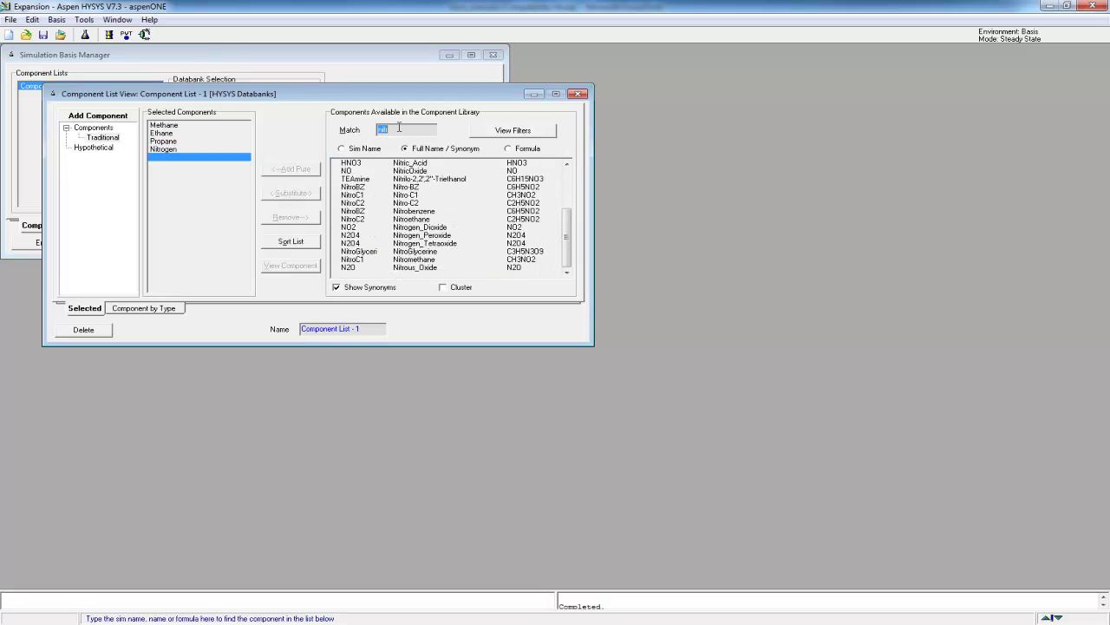
text(co)
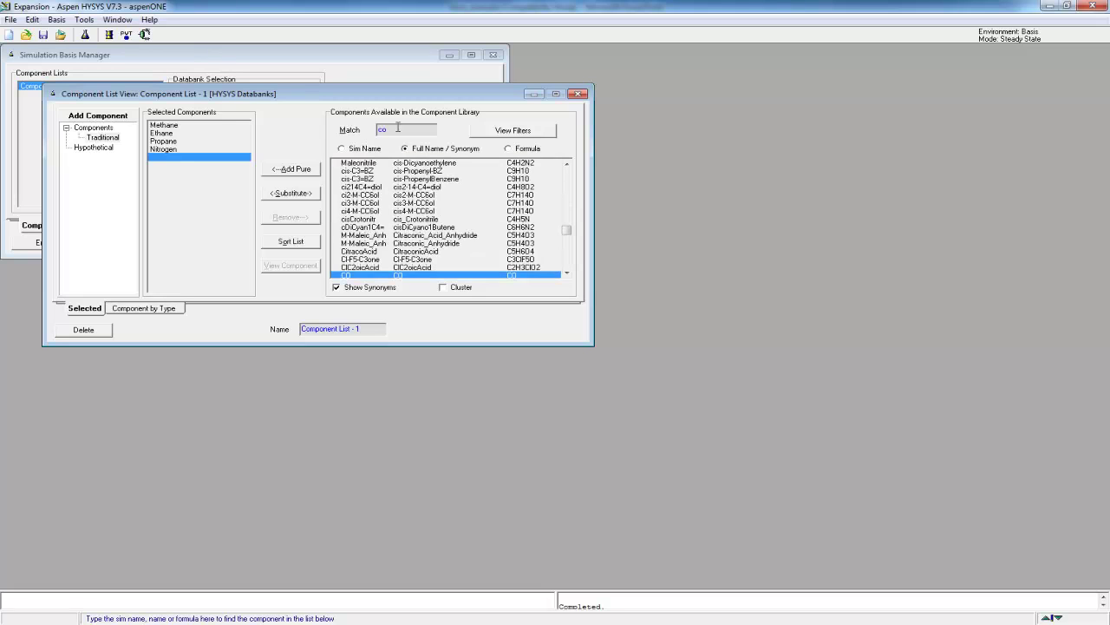
text(2)
double_click(405, 179)
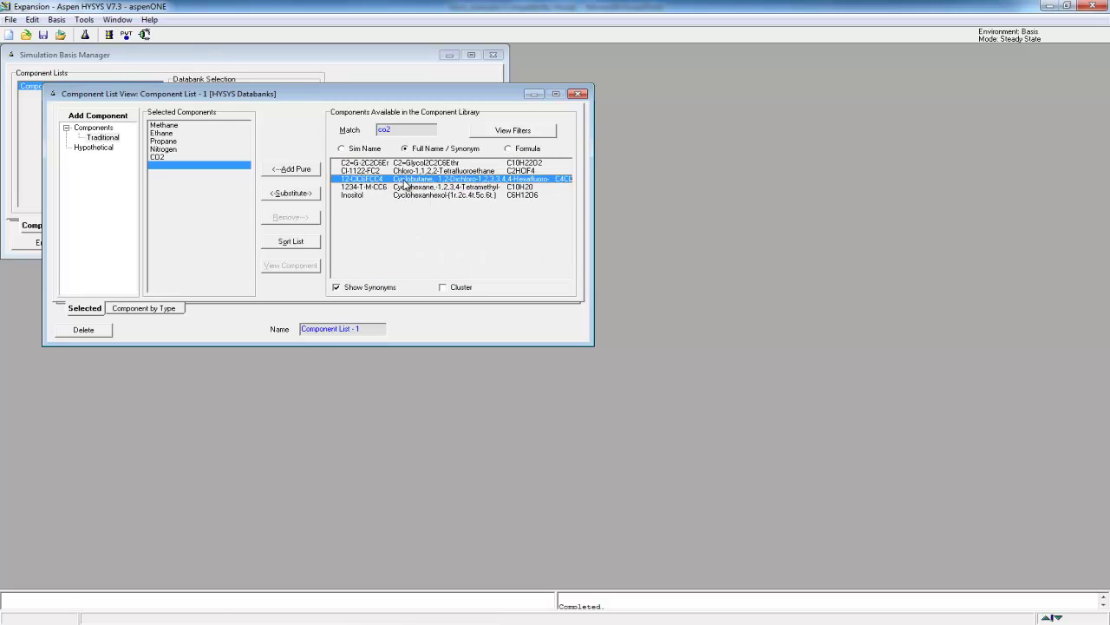
click(580, 94)
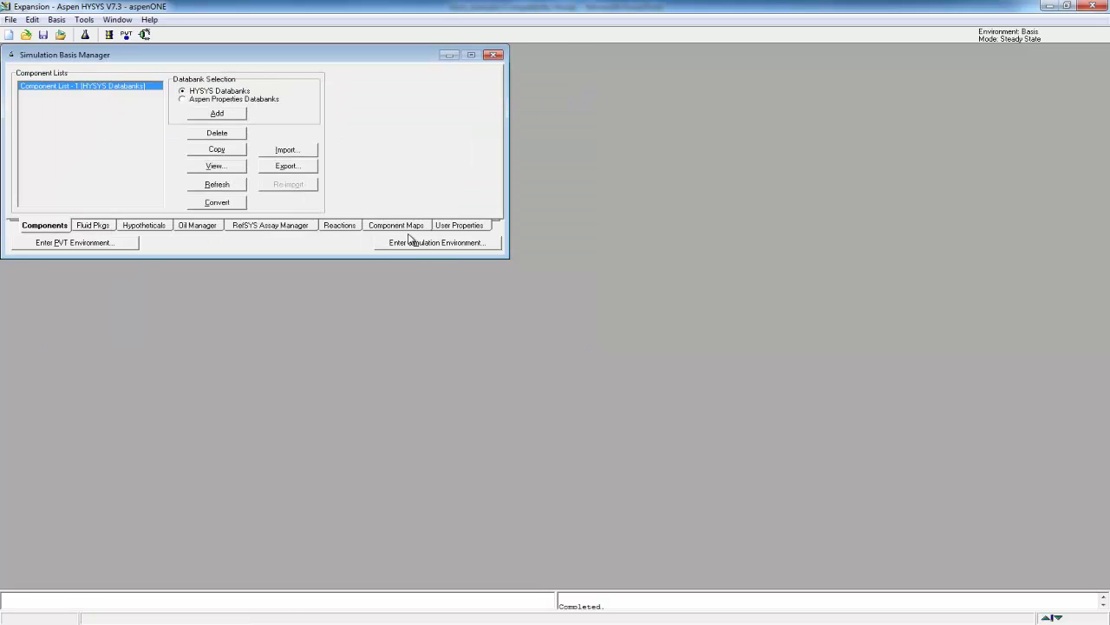
Step: Enter the simulation environment and place a material stream in the upper-left area of the flowsheet
click(438, 243)
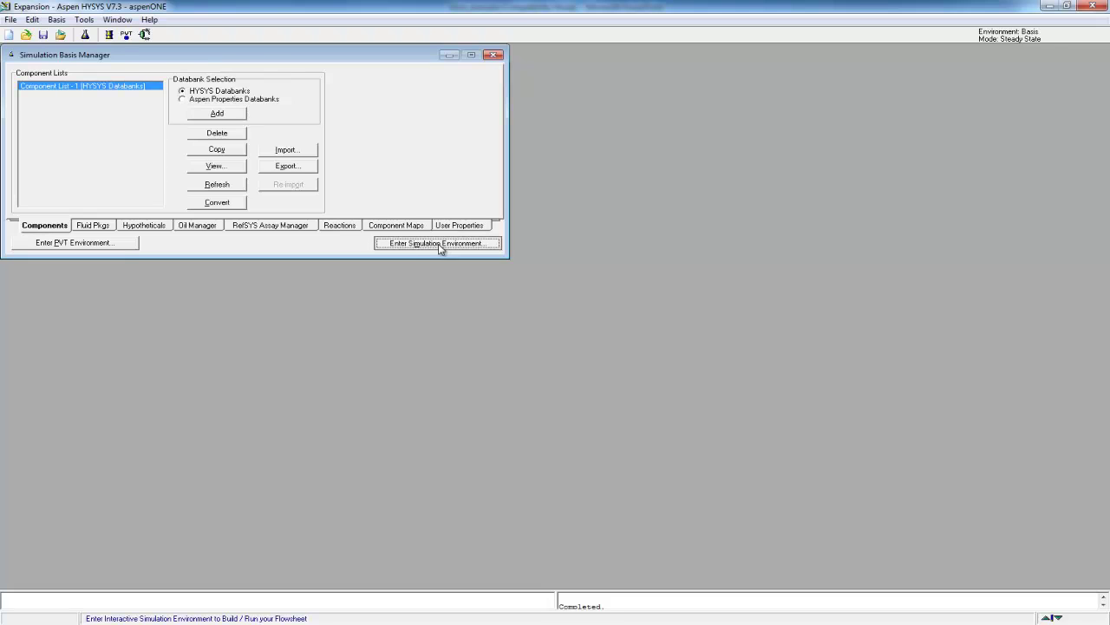
click(352, 51)
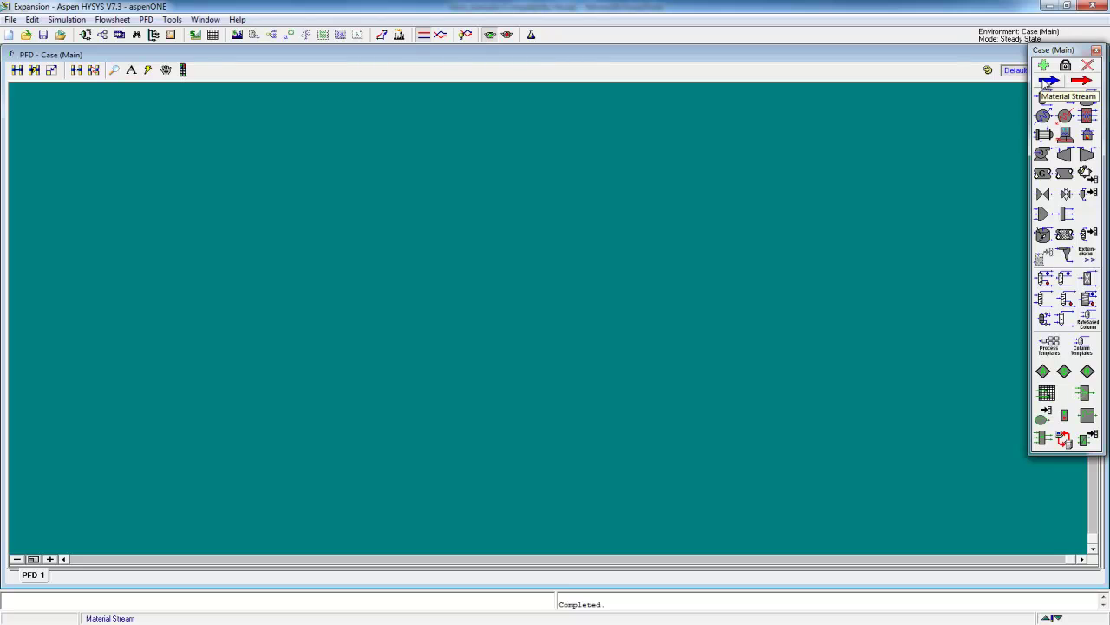
click(1049, 81)
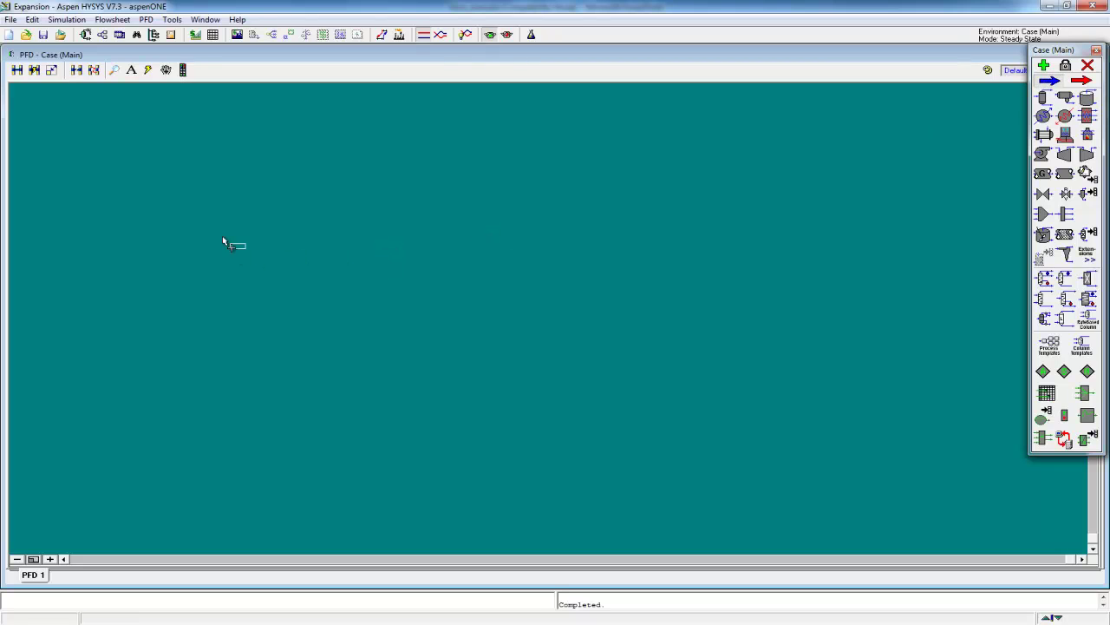
click(200, 203)
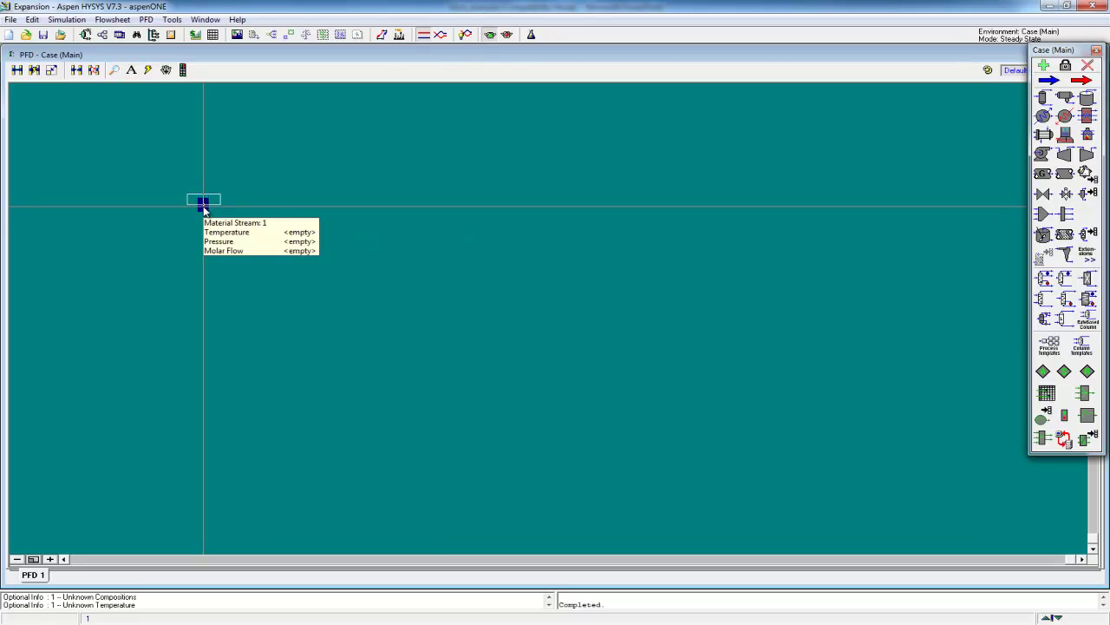
Step: Open the mole fraction composition input for material stream 1
double_click(205, 205)
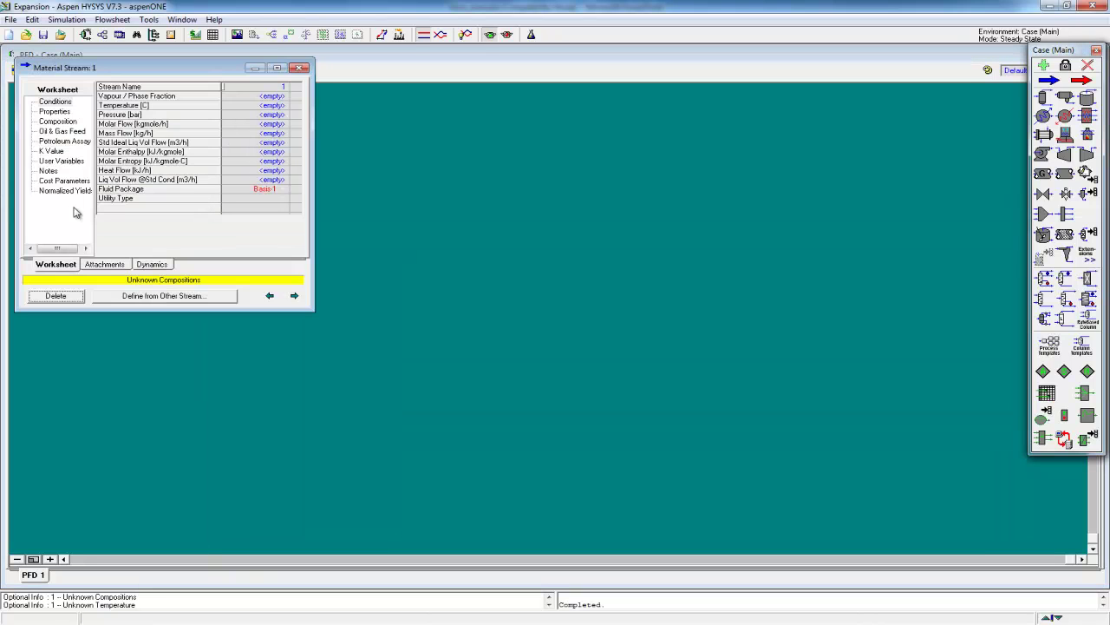
click(57, 122)
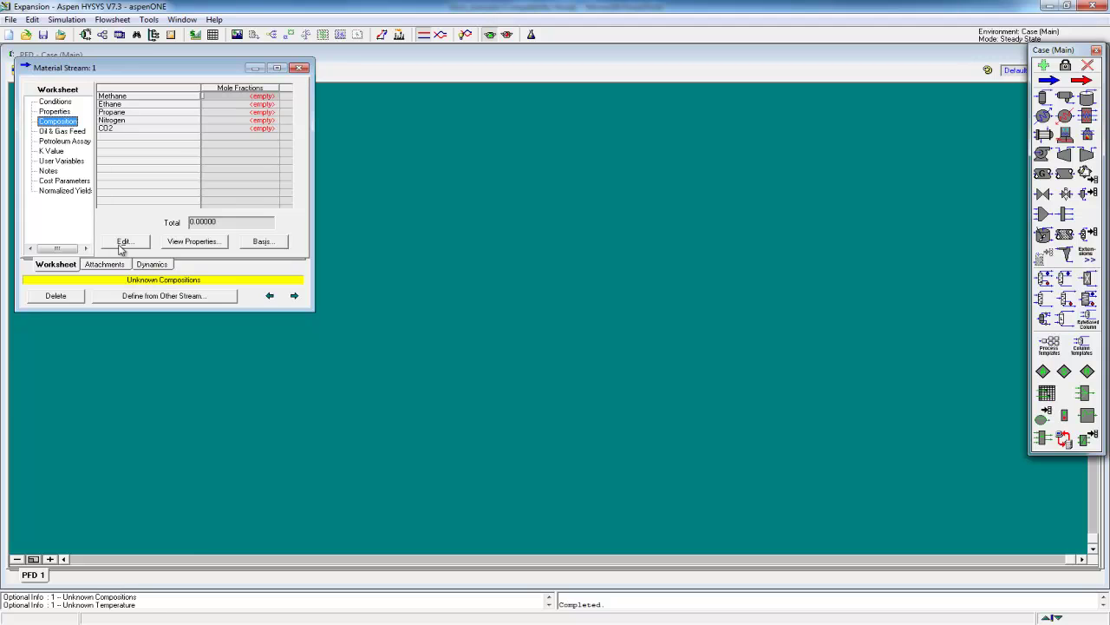
click(121, 242)
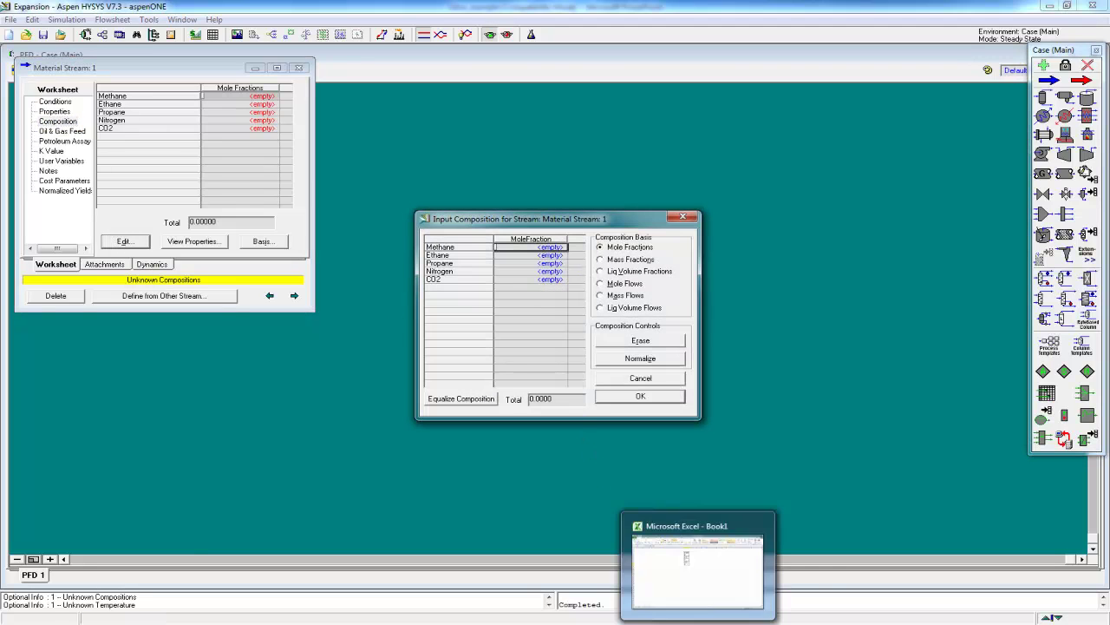
Step: Switch to the Valve_example presentation in PowerPoint and copy the molar fractions of all five components from the table
click(744, 617)
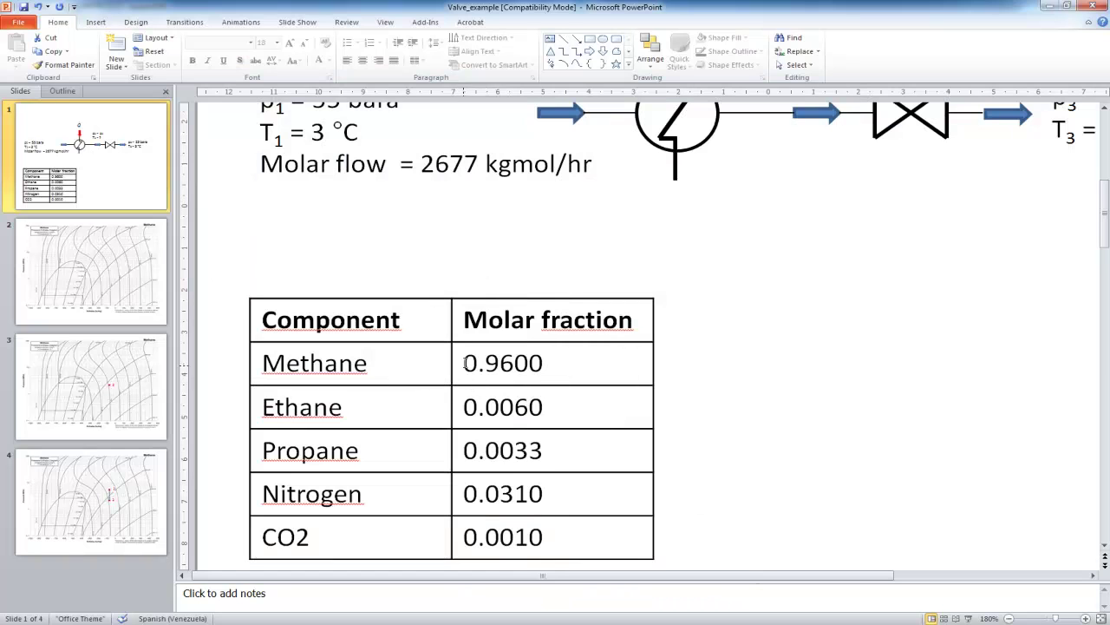
drag(465, 361, 552, 543)
key(ctrl+c)
Step: Switch to Excel, discard the old Book1 without saving, and paste the molar fractions into a blank workbook from G5, copying them again
key(alt+Tab)
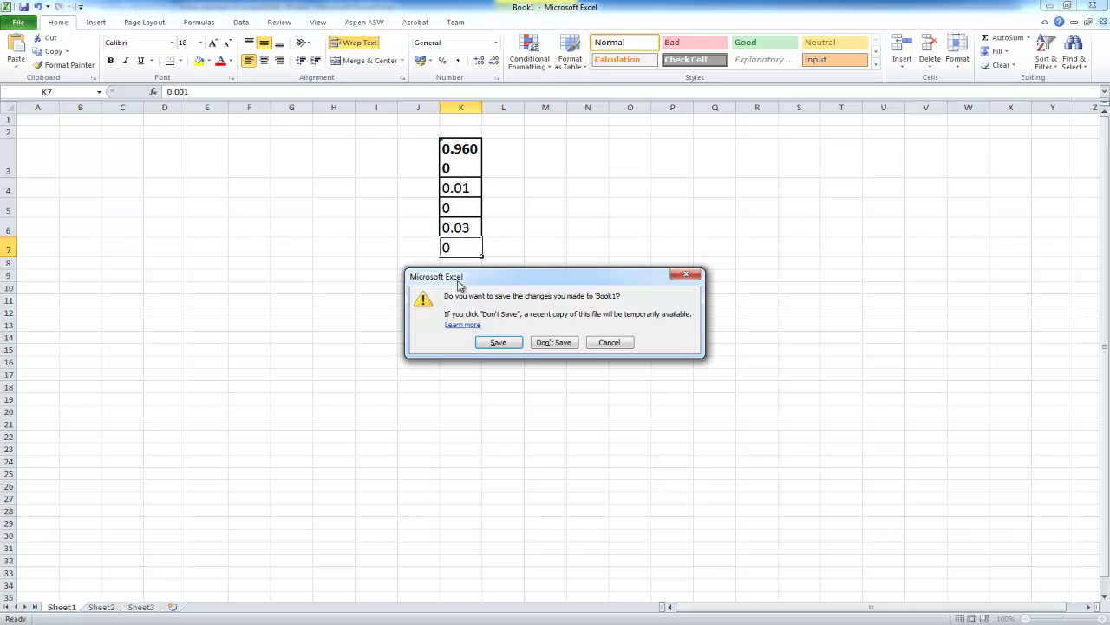
click(555, 343)
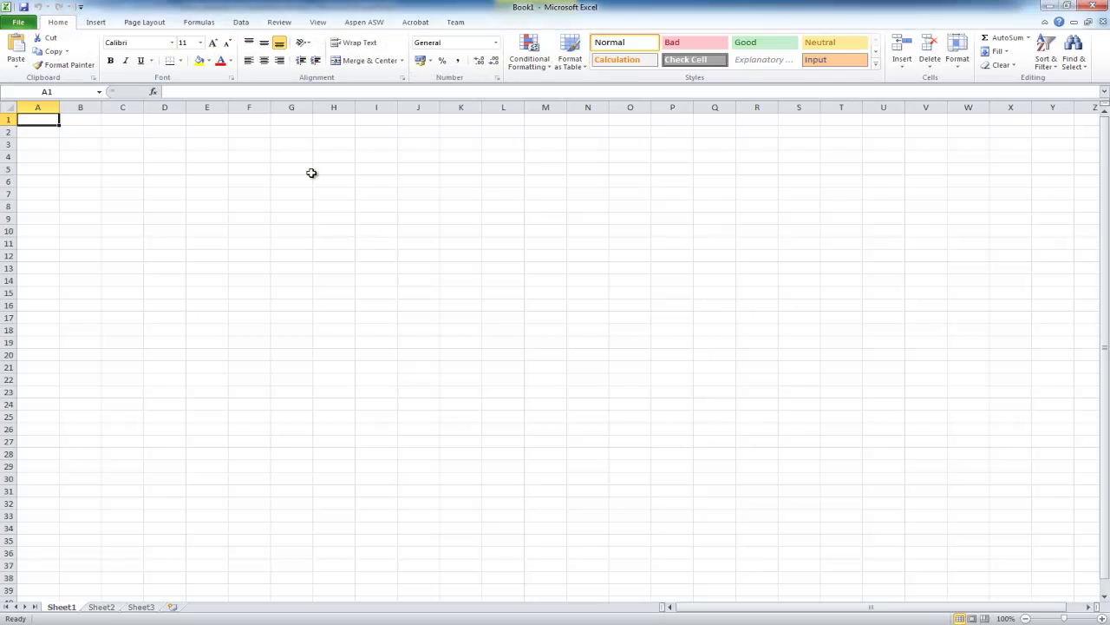
click(310, 170)
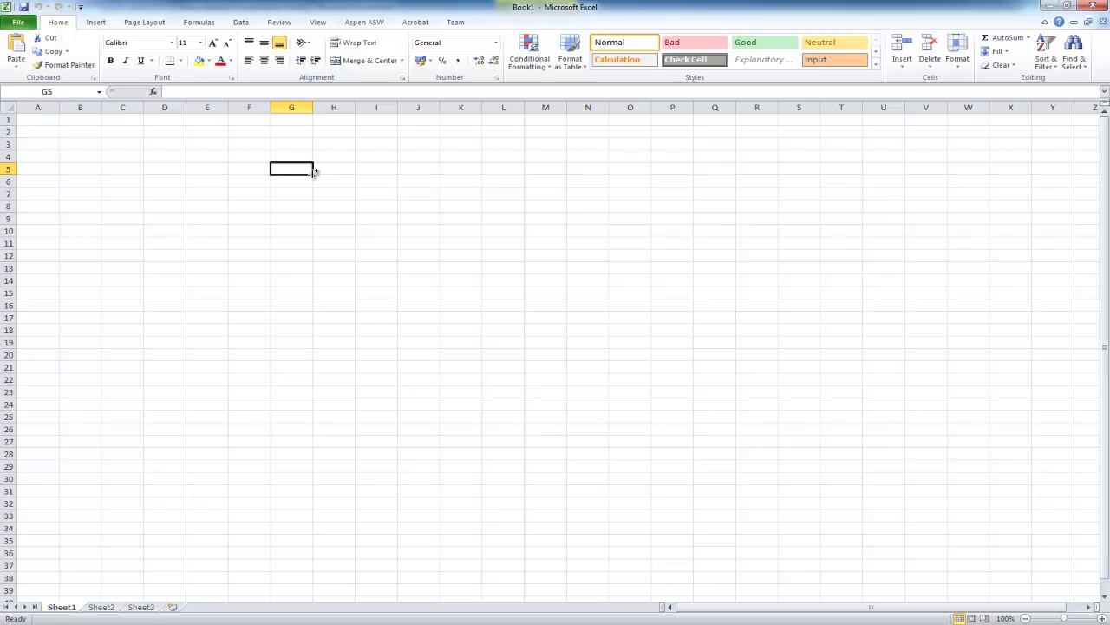
key(ctrl+v)
key(ctrl+c)
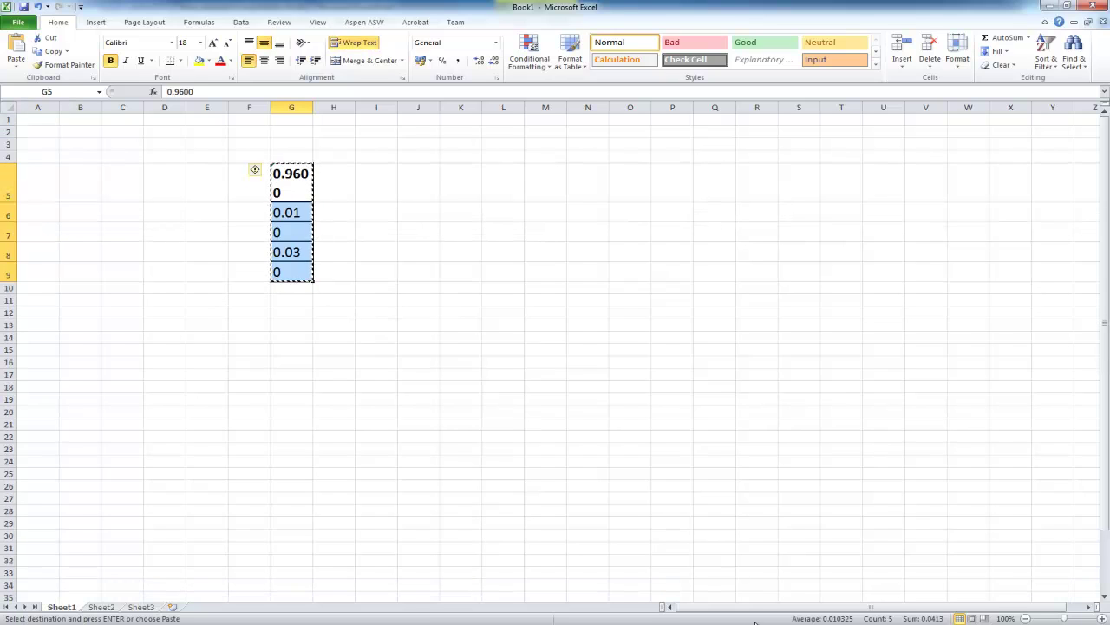
Step: Switch back to HYSYS, paste the copied mole fractions for Methane through CO2, and accept the composition after normalizing it
mouse_move(805, 623)
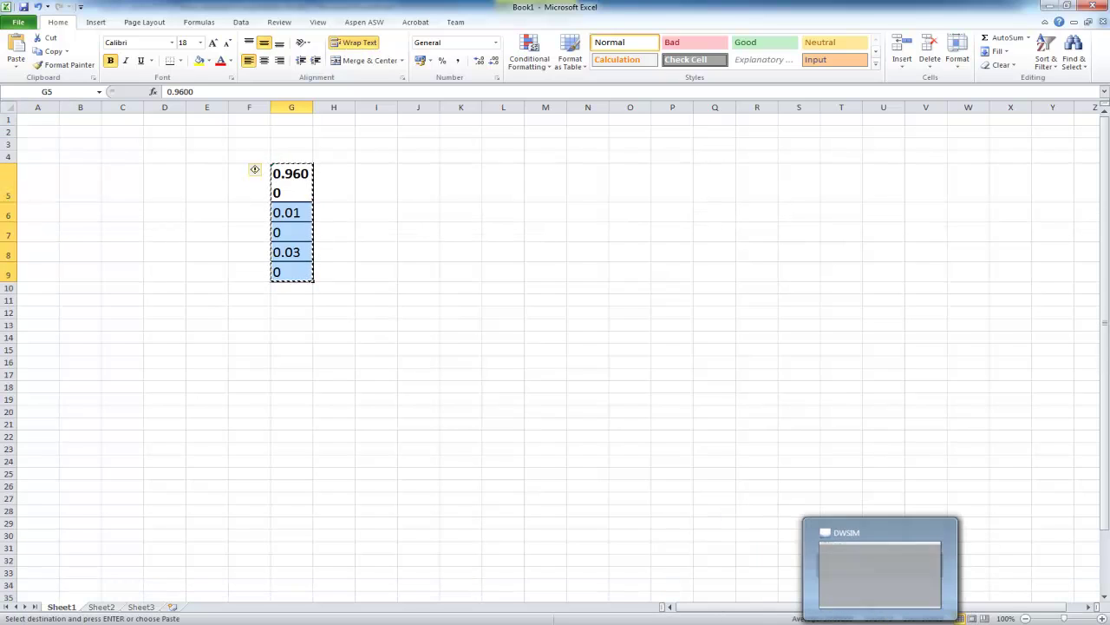
click(848, 618)
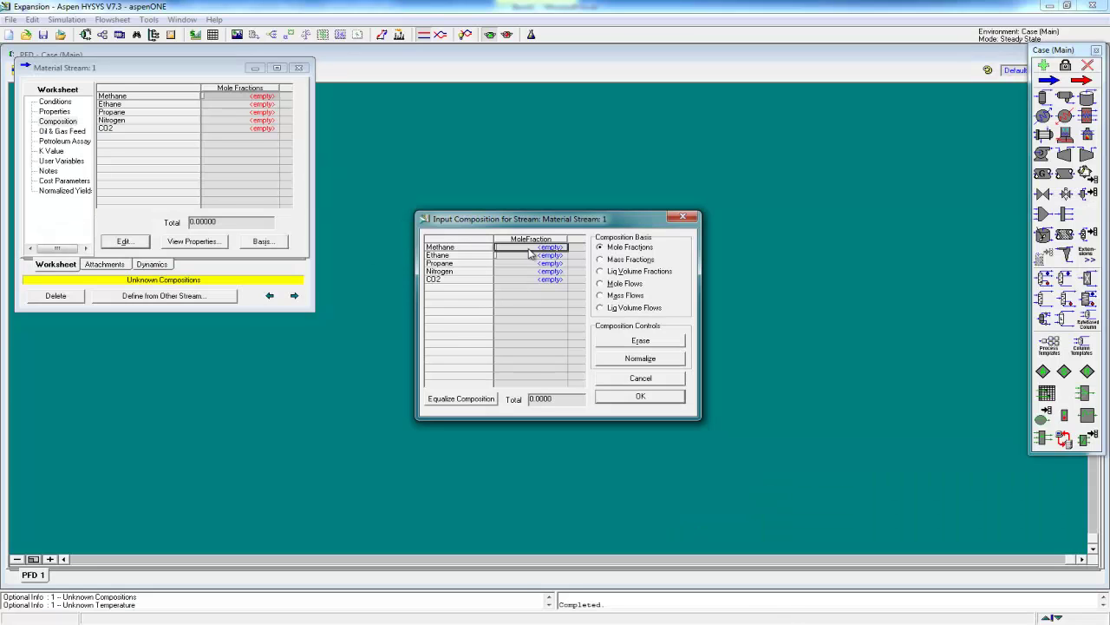
key(ctrl+v)
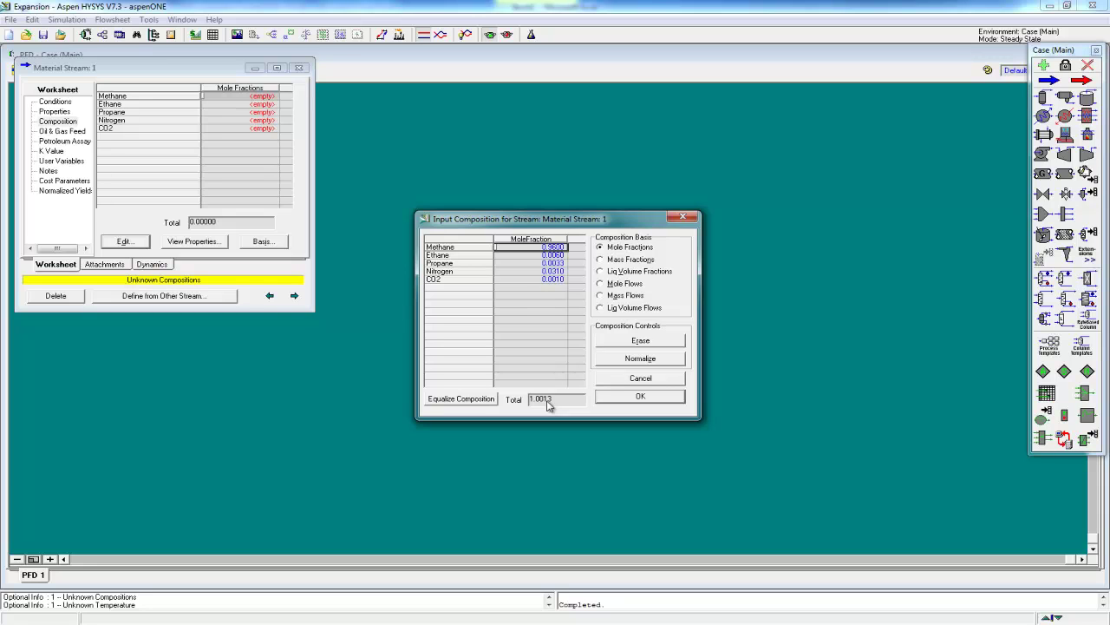
click(639, 360)
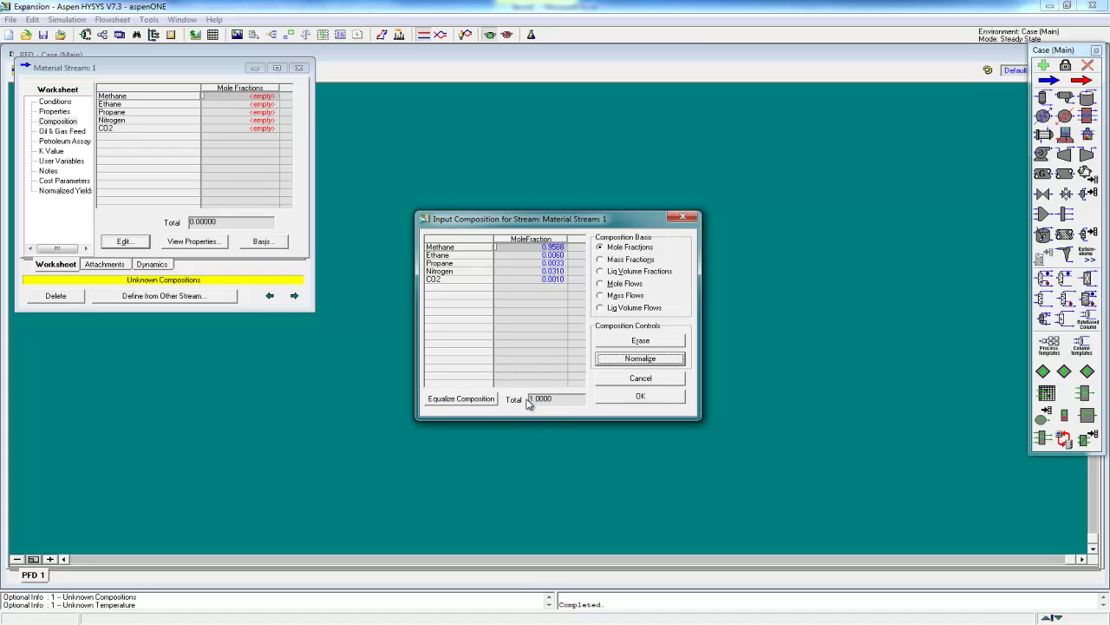
click(643, 398)
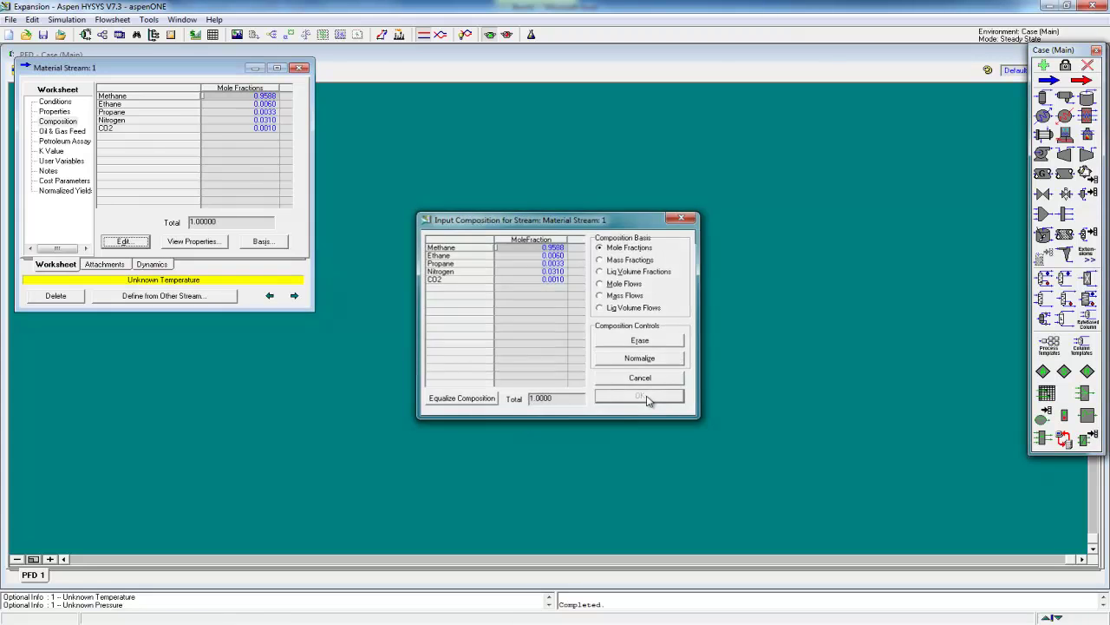
Step: Set stream 1's conditions to 3 °C, 55 bar and a molar flow of 2677 kgmole/h, and close the stream window
click(56, 102)
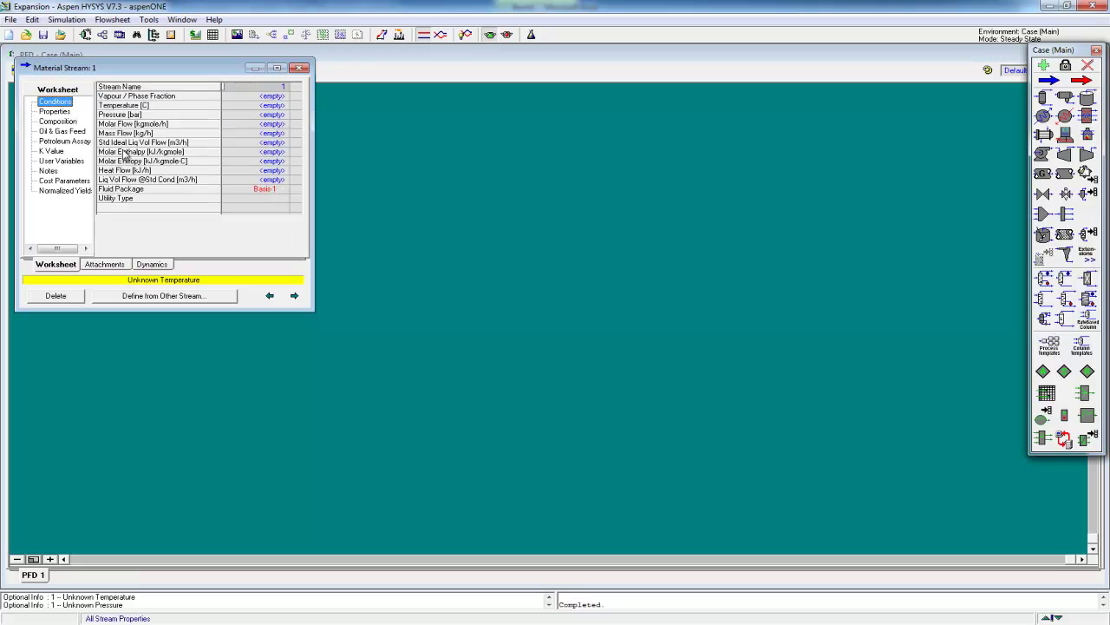
click(263, 106)
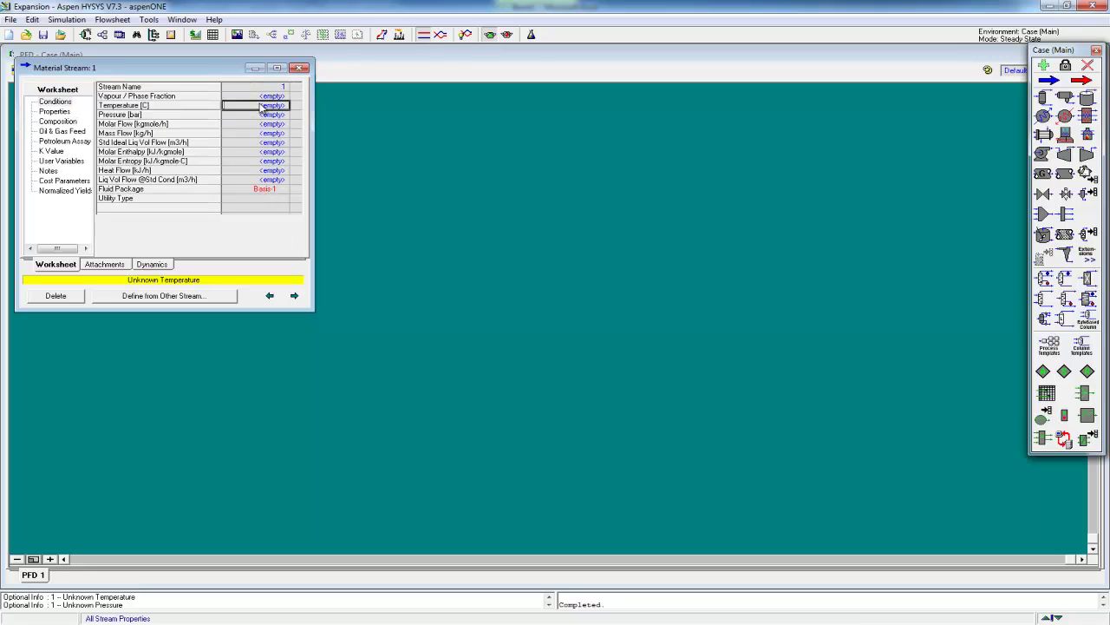
text(3)
key(Return)
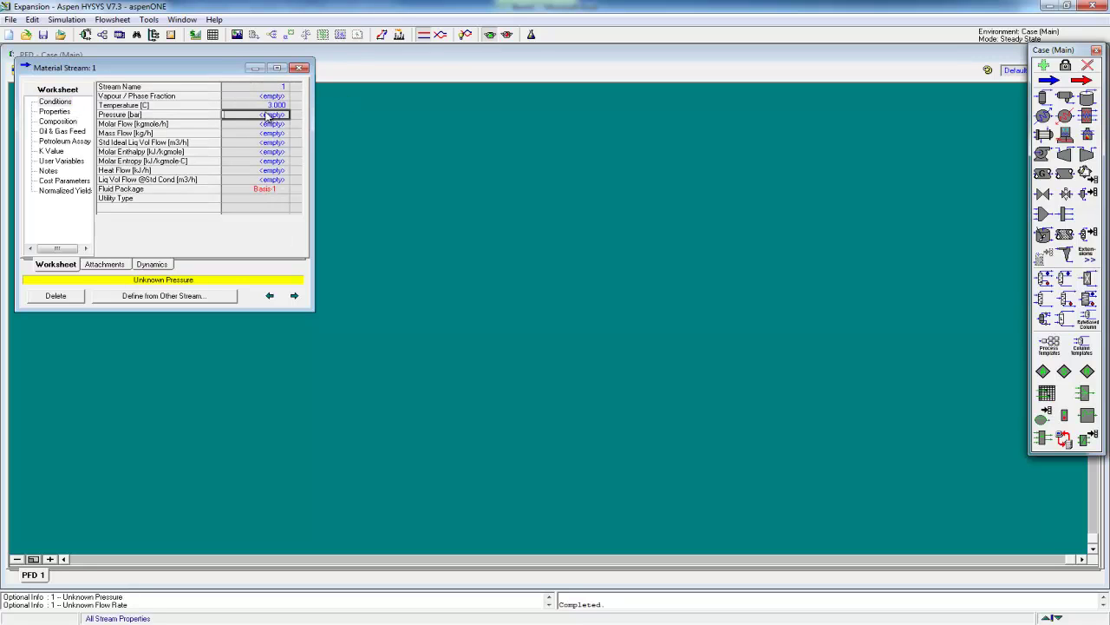
text(55)
key(Return)
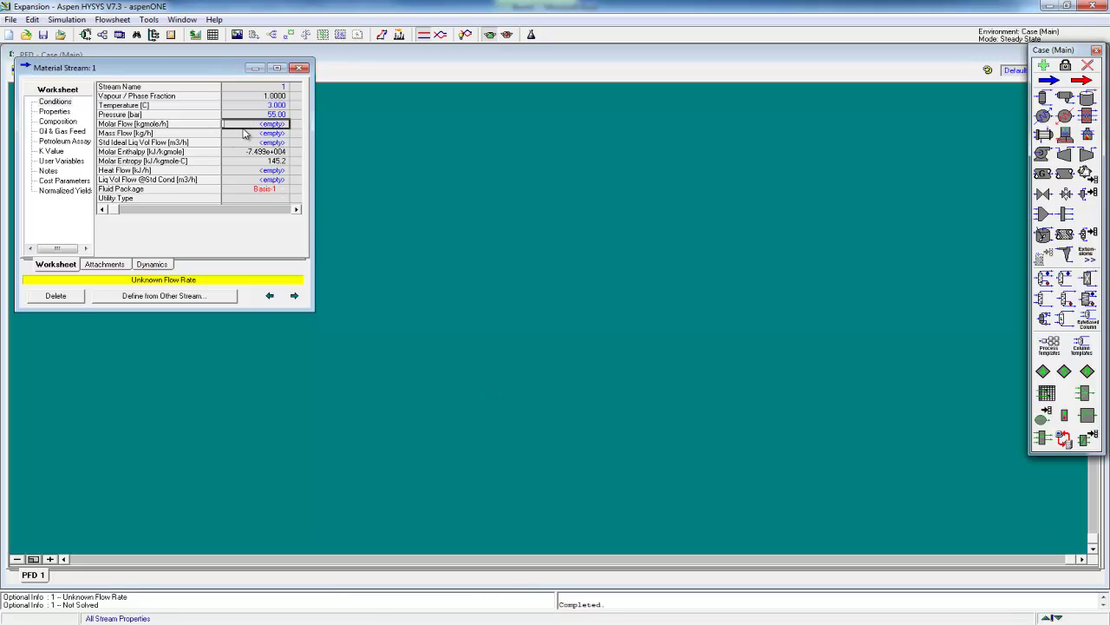
text(2677)
key(Return)
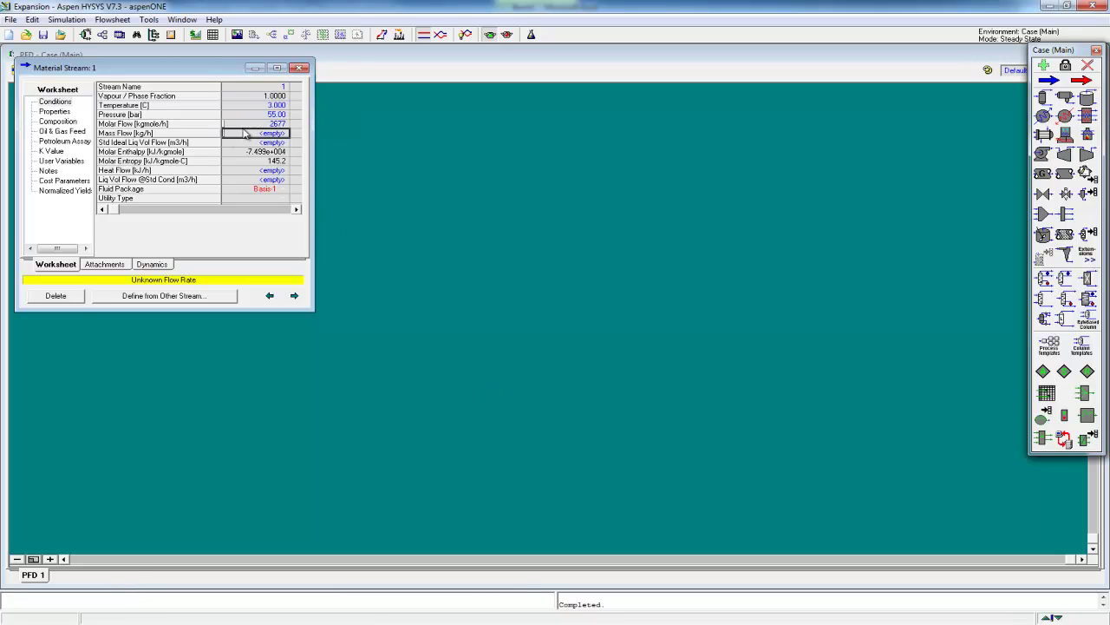
click(299, 68)
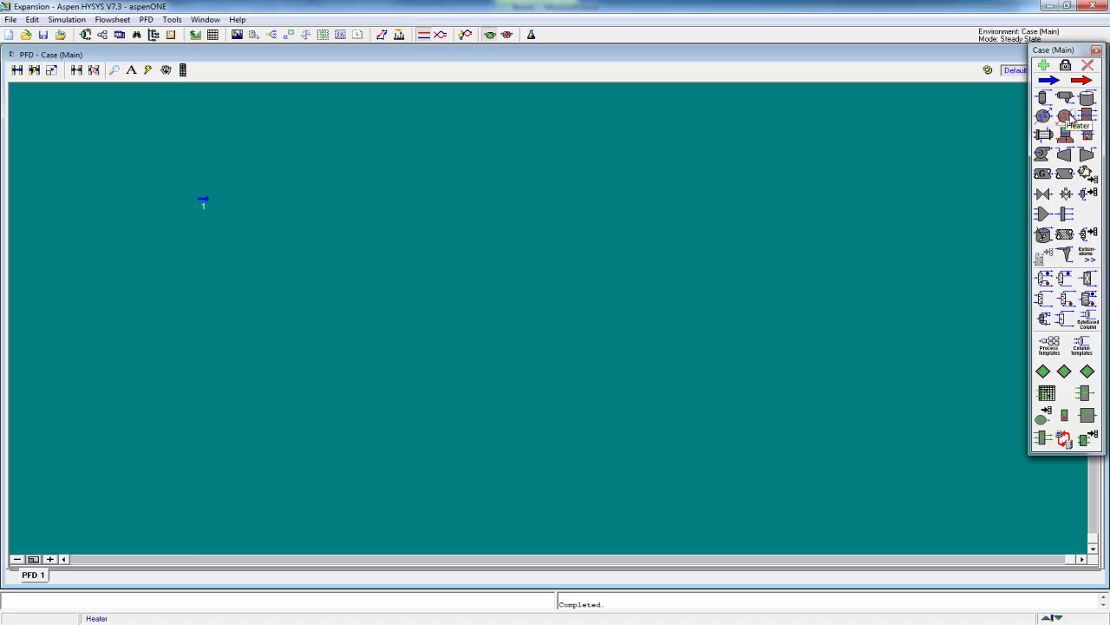
Step: Place a heater on the flowsheet just right of stream 1, leaving its connections undefined
drag(1066, 116, 243, 215)
double_click(252, 203)
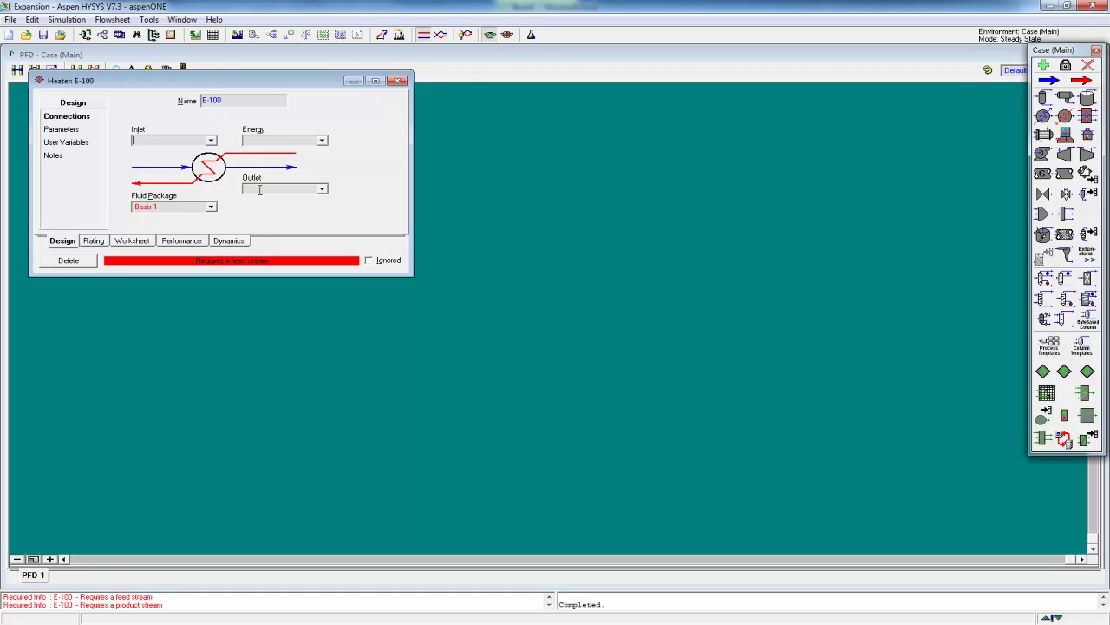
click(399, 80)
Step: Place a material stream to the right of the heater and an energy stream below it
click(1049, 79)
click(293, 205)
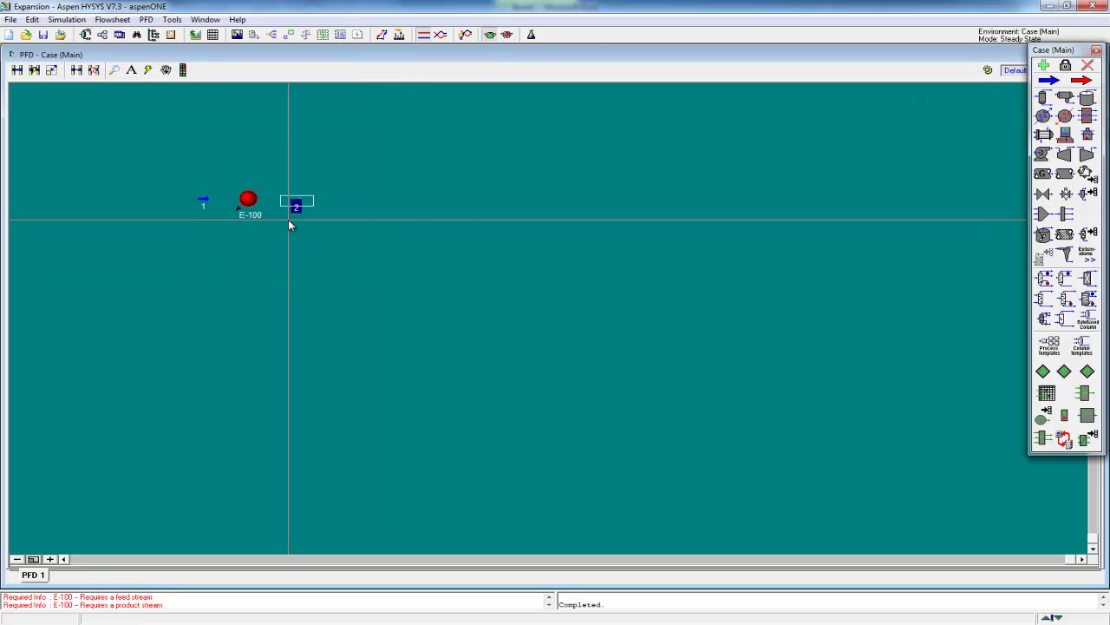
click(1081, 79)
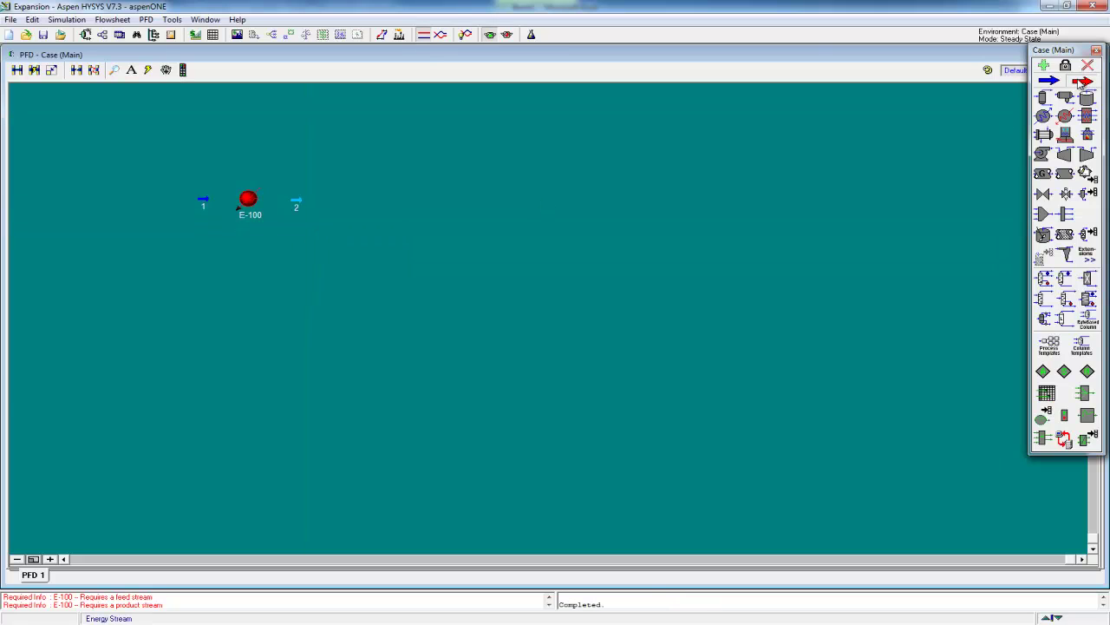
click(229, 245)
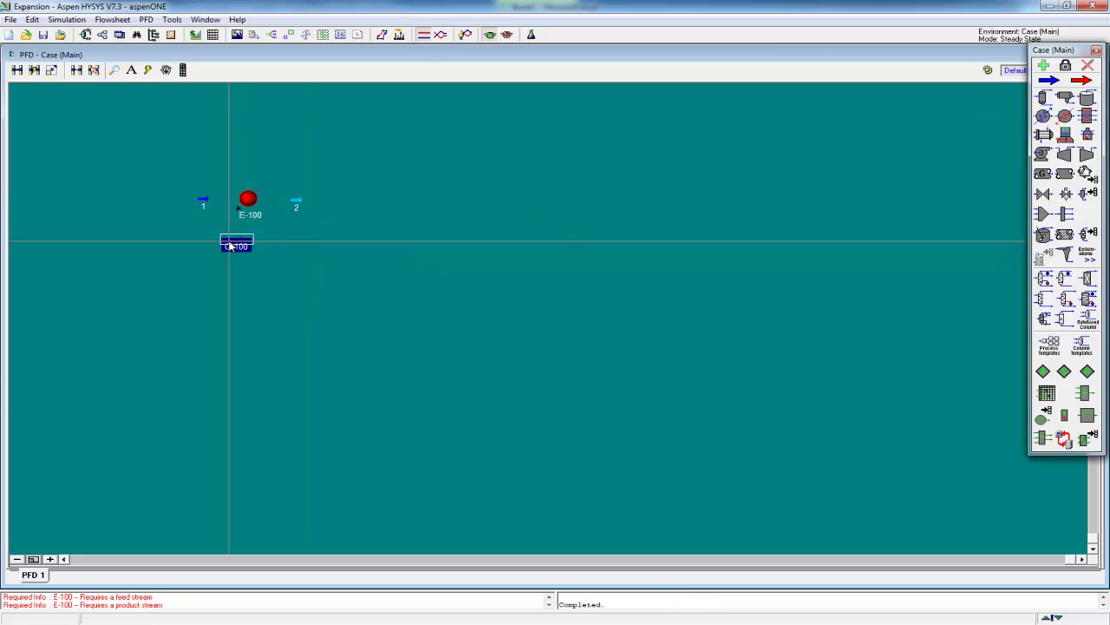
Step: Connect heater E-100 with stream 1 as inlet, Q-100 as energy stream and stream 2 as outlet
double_click(248, 199)
click(225, 155)
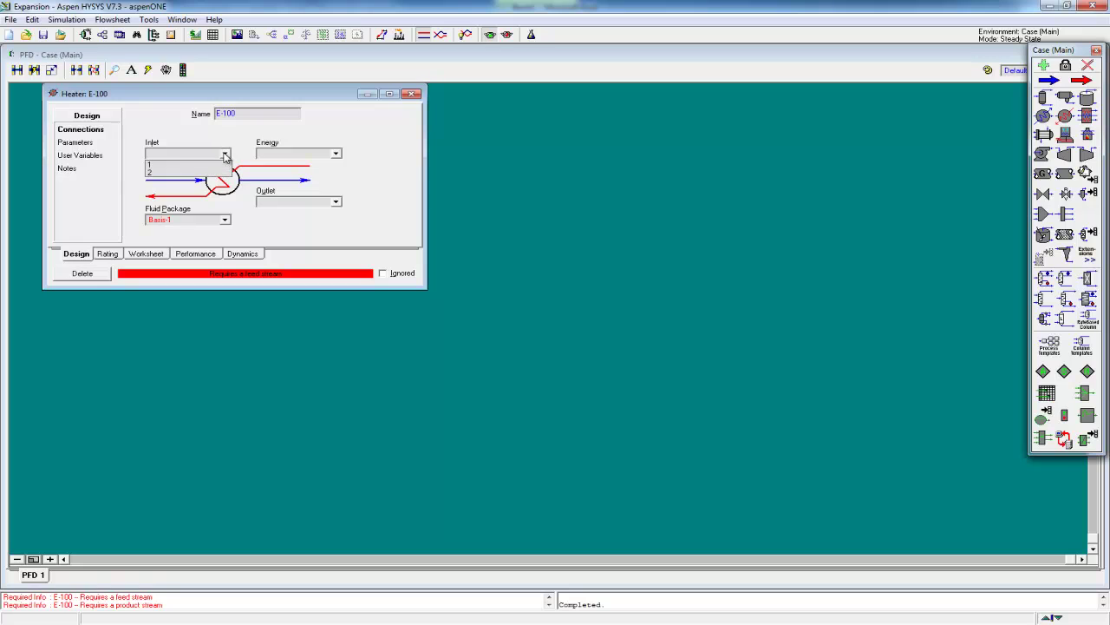
click(200, 164)
click(337, 154)
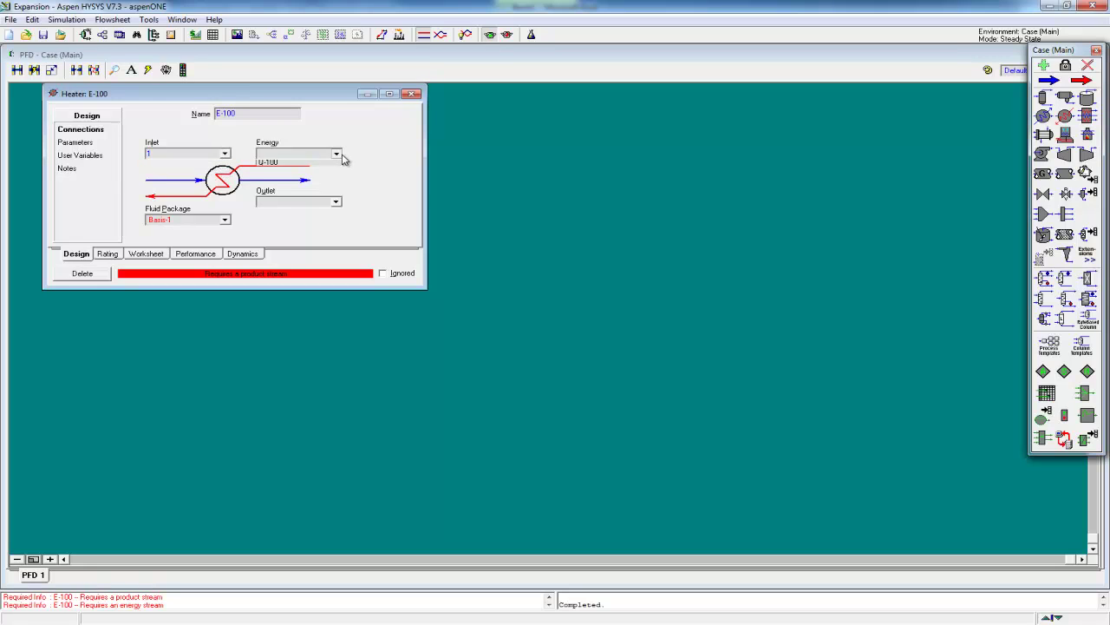
click(334, 166)
click(337, 203)
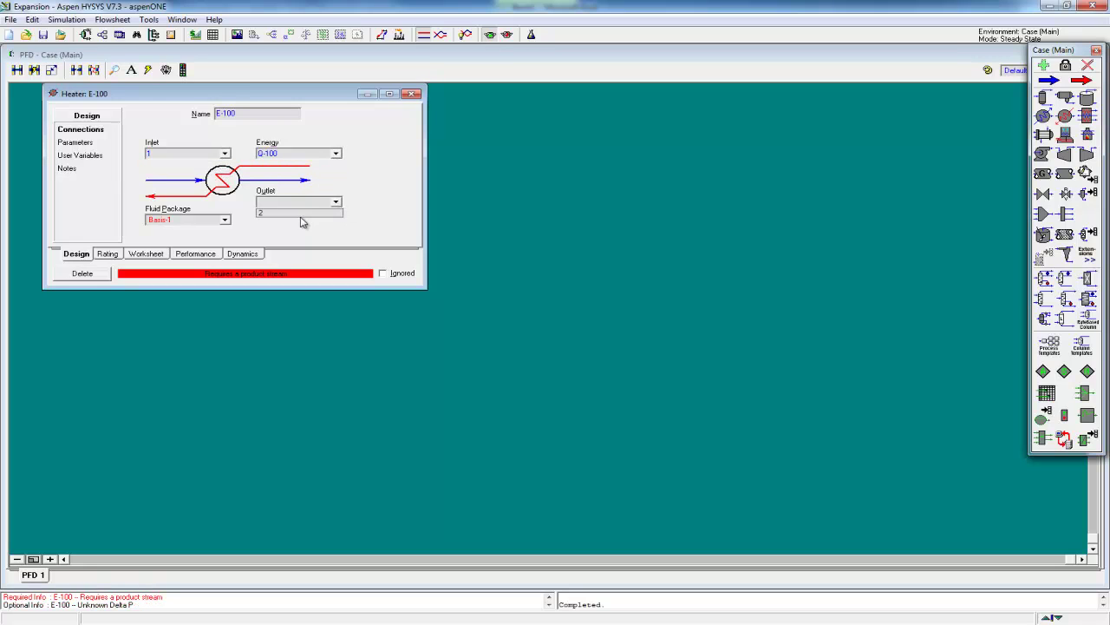
click(303, 217)
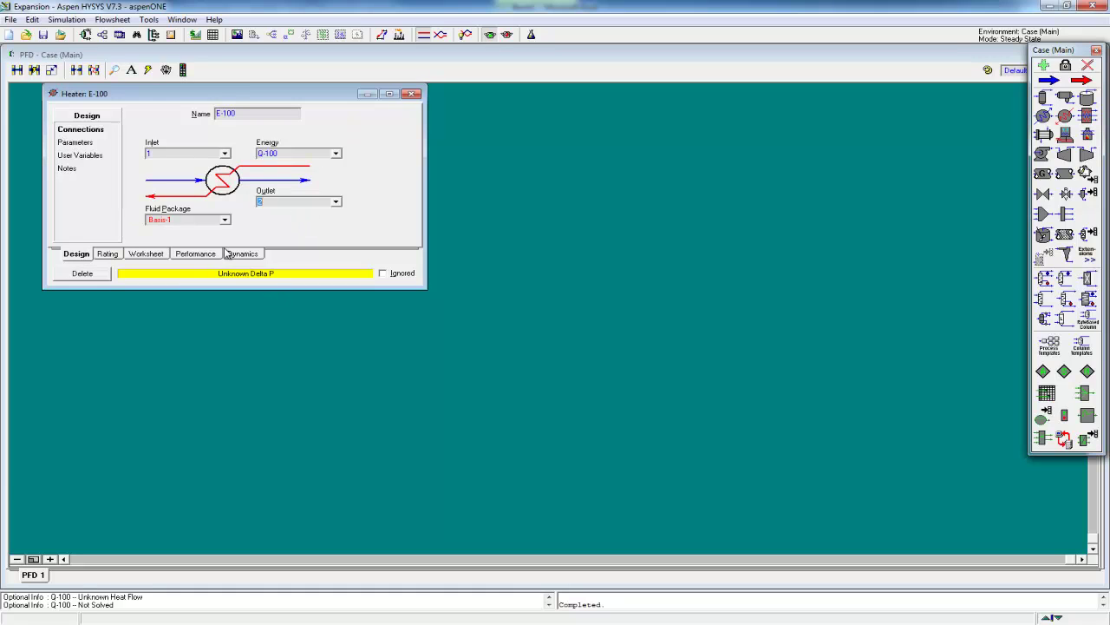
Step: Set the heater's Delta P to 0 kPa and close its window
click(78, 142)
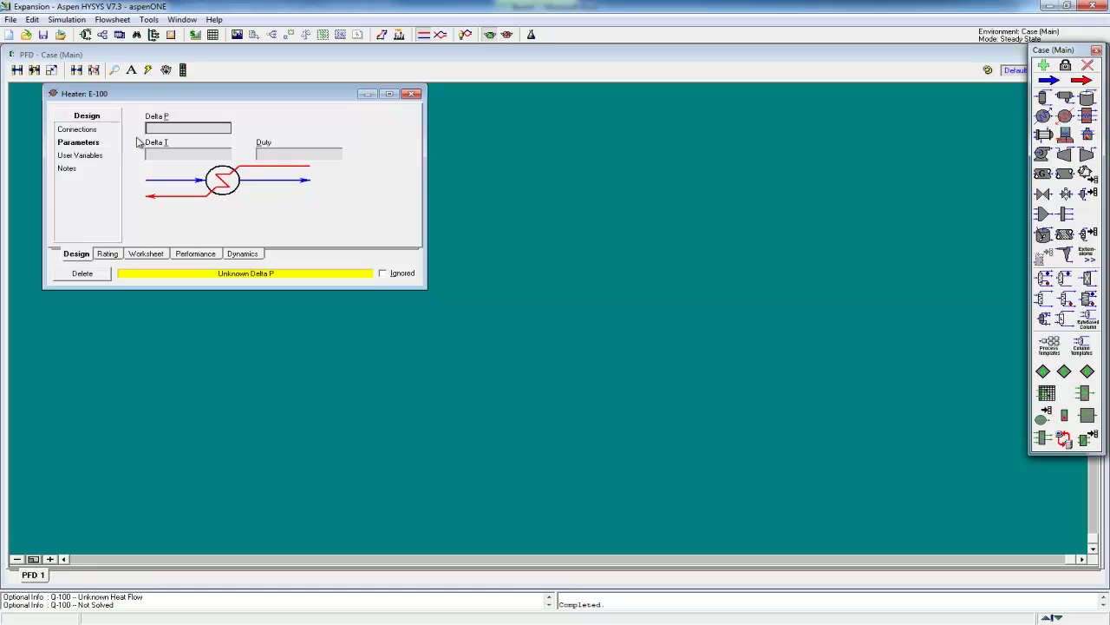
click(181, 129)
text(0)
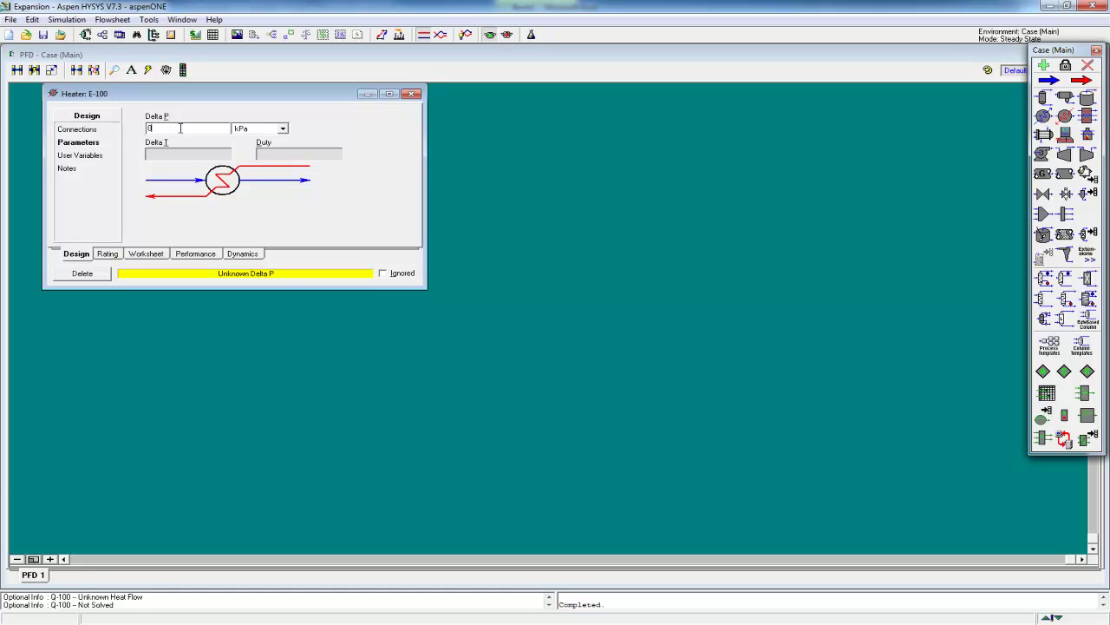
key(Return)
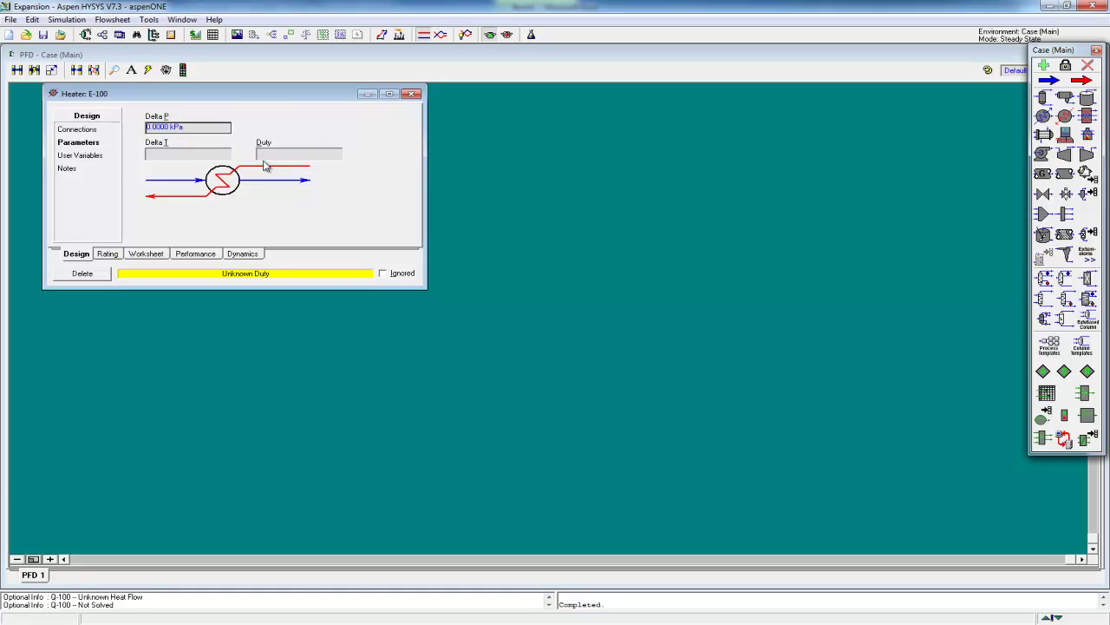
click(413, 94)
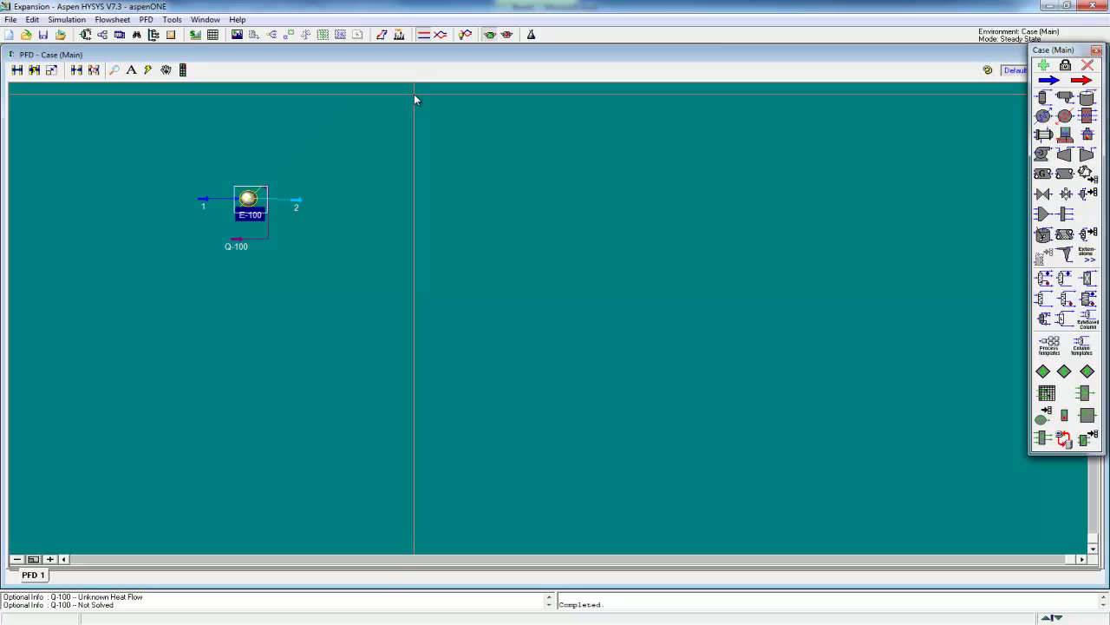
Step: Set the temperature of the heater's outlet stream 2 to 20 °C
click(301, 200)
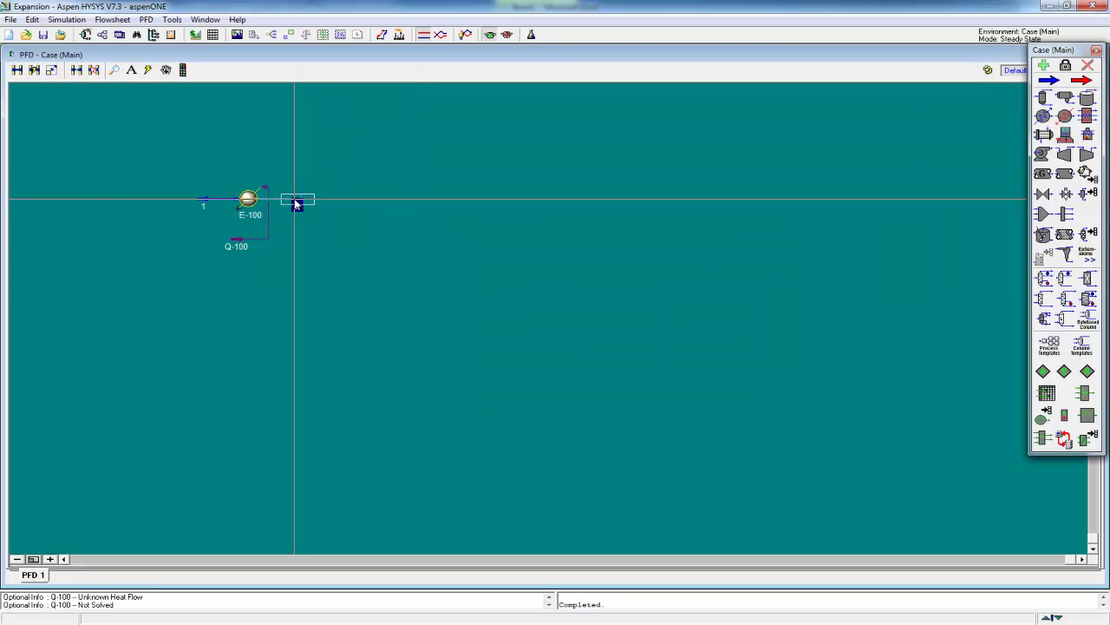
mouse_move(297, 204)
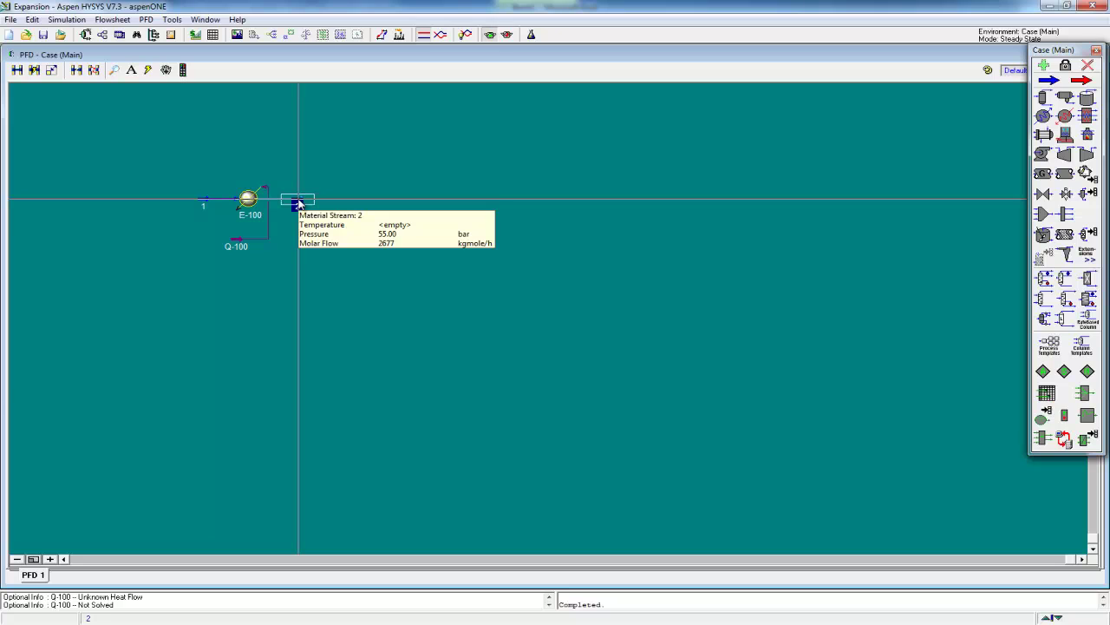
double_click(297, 203)
click(313, 147)
text(2)
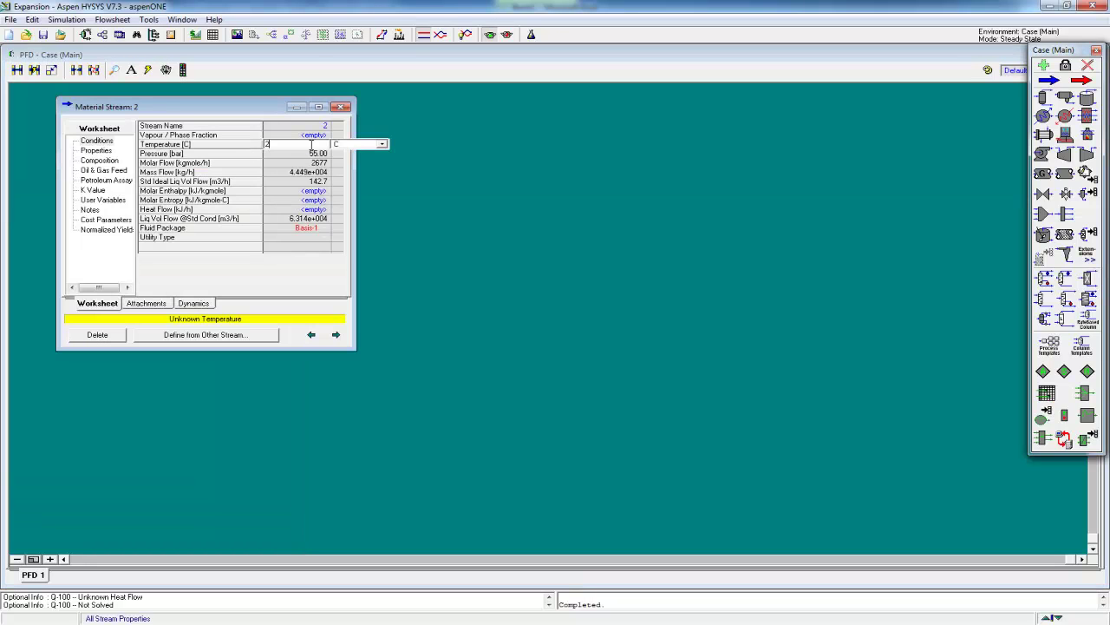
text(0)
key(Return)
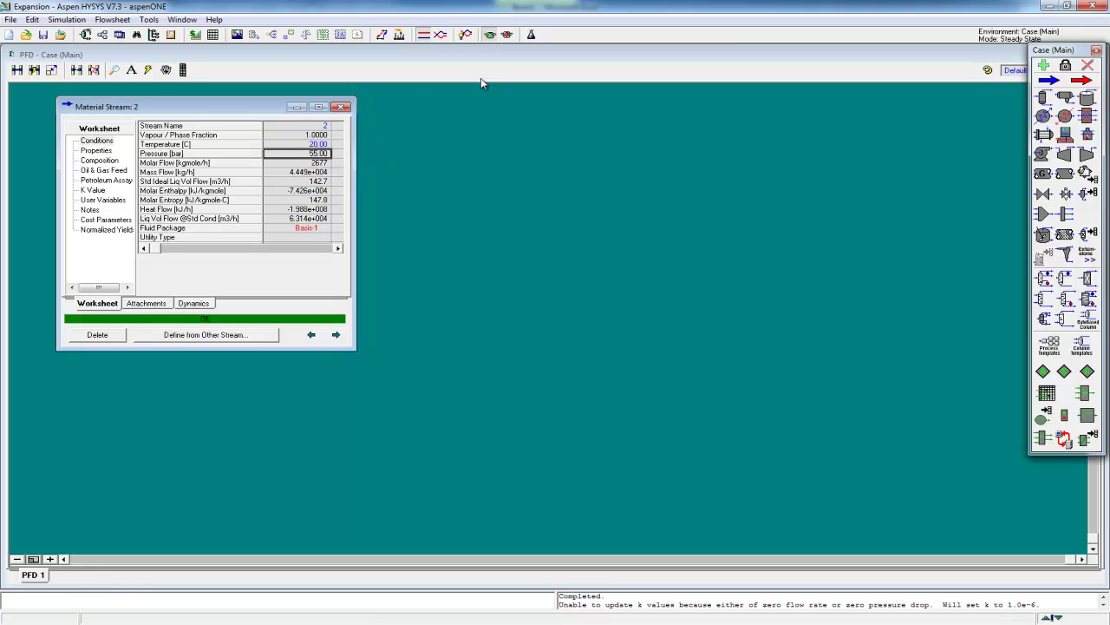
Step: Place a valve to the right of stream 2 and a new material stream beyond the valve
click(342, 106)
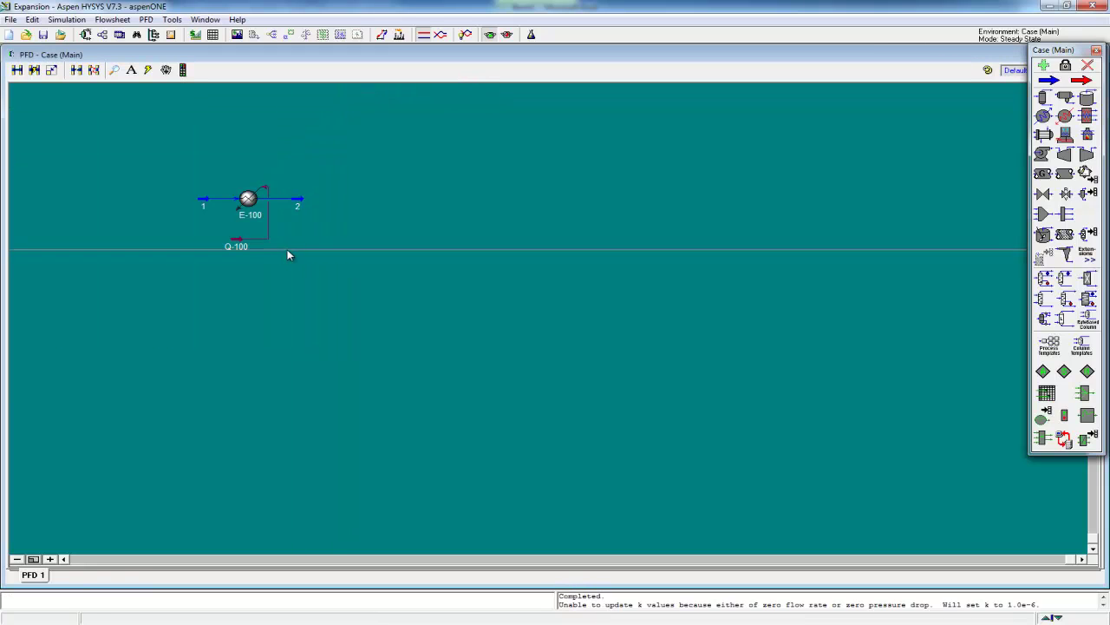
mouse_move(242, 247)
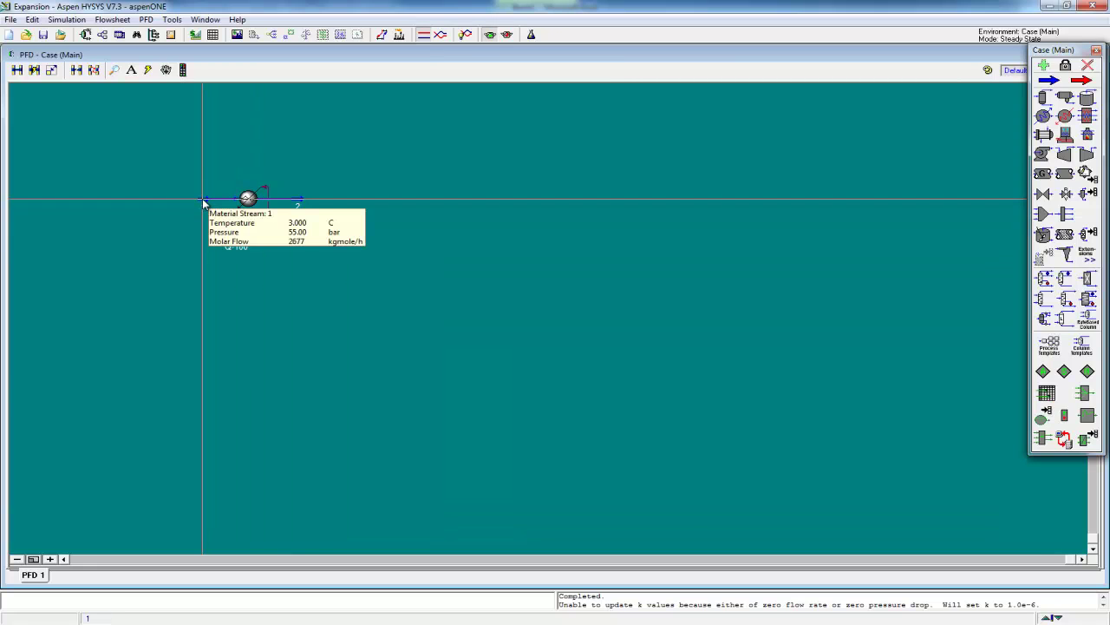
mouse_move(299, 204)
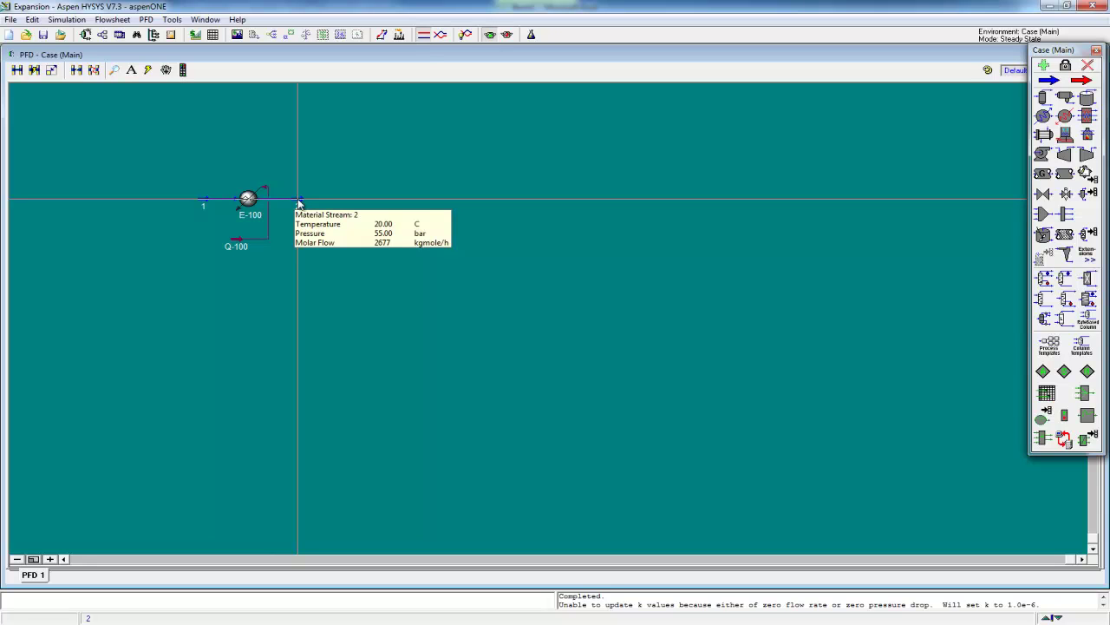
click(1047, 199)
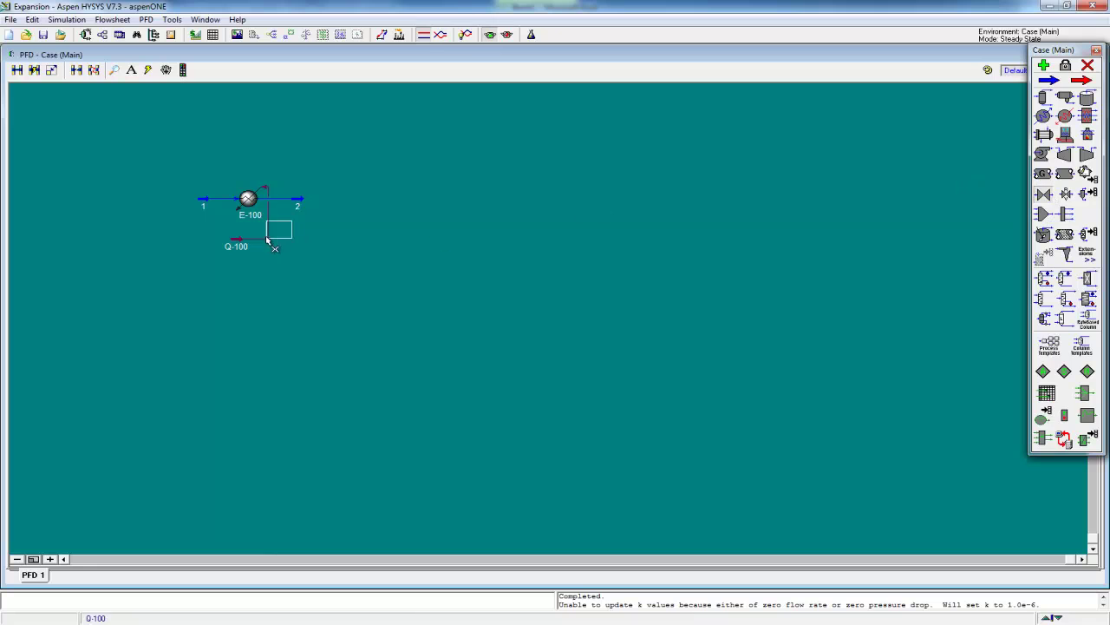
click(321, 213)
double_click(331, 201)
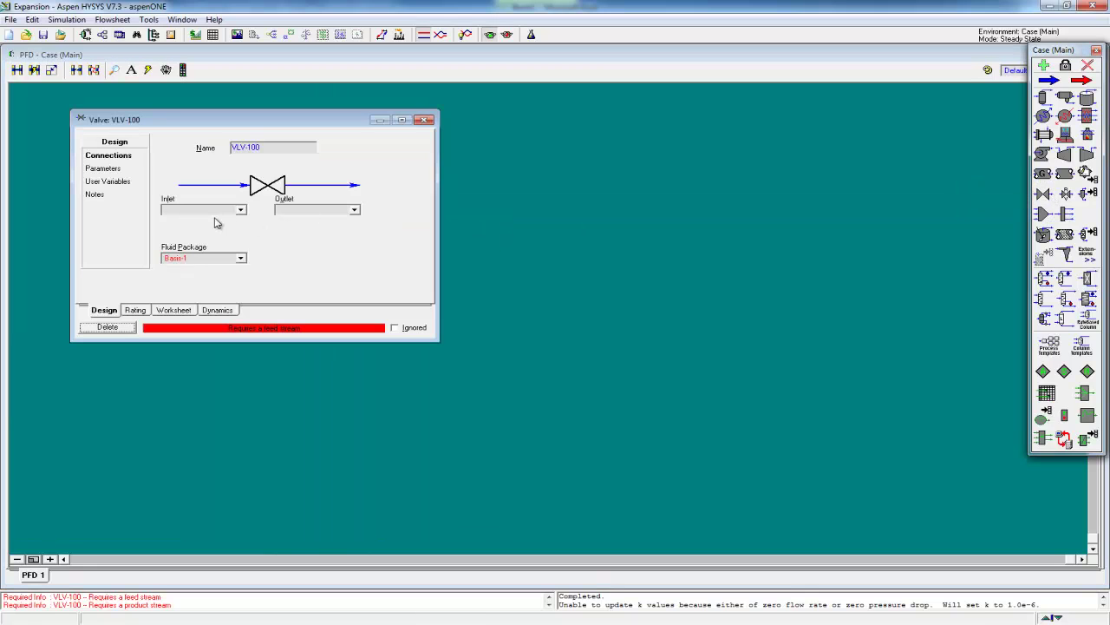
click(424, 118)
click(1048, 80)
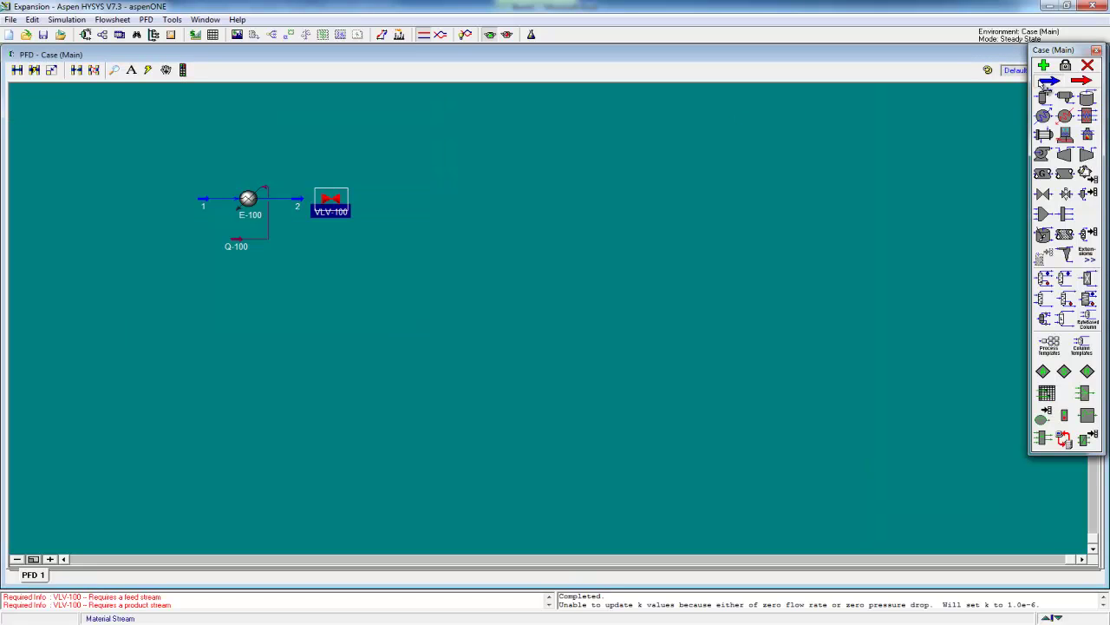
click(372, 209)
Step: Connect the valve with stream 2 as inlet and stream 3 as outlet, and close its window
double_click(331, 201)
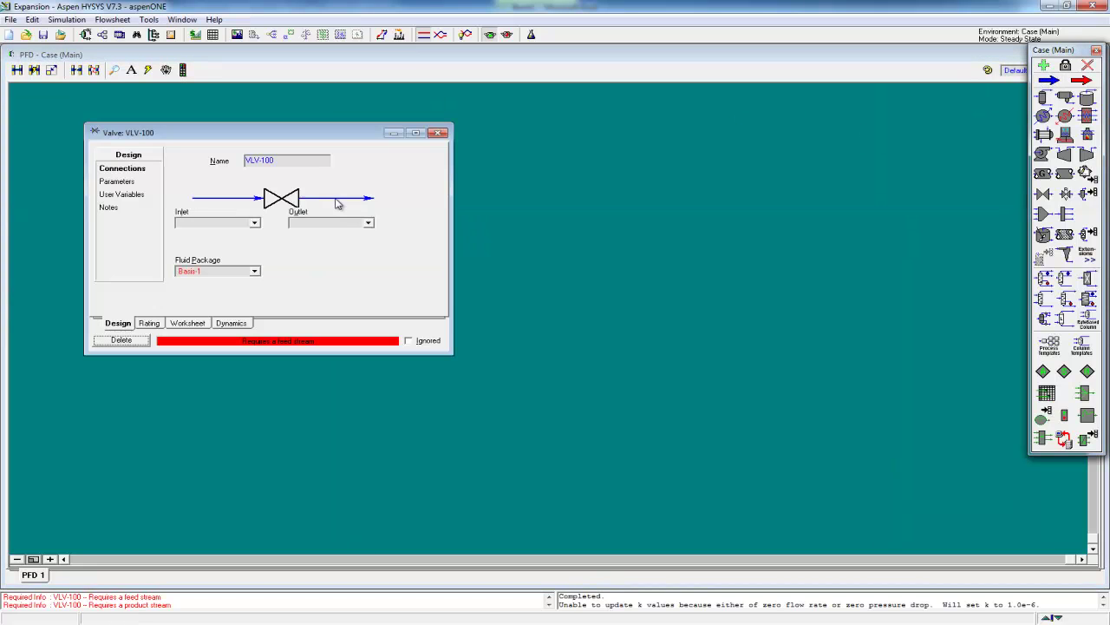
click(255, 223)
click(251, 234)
click(369, 223)
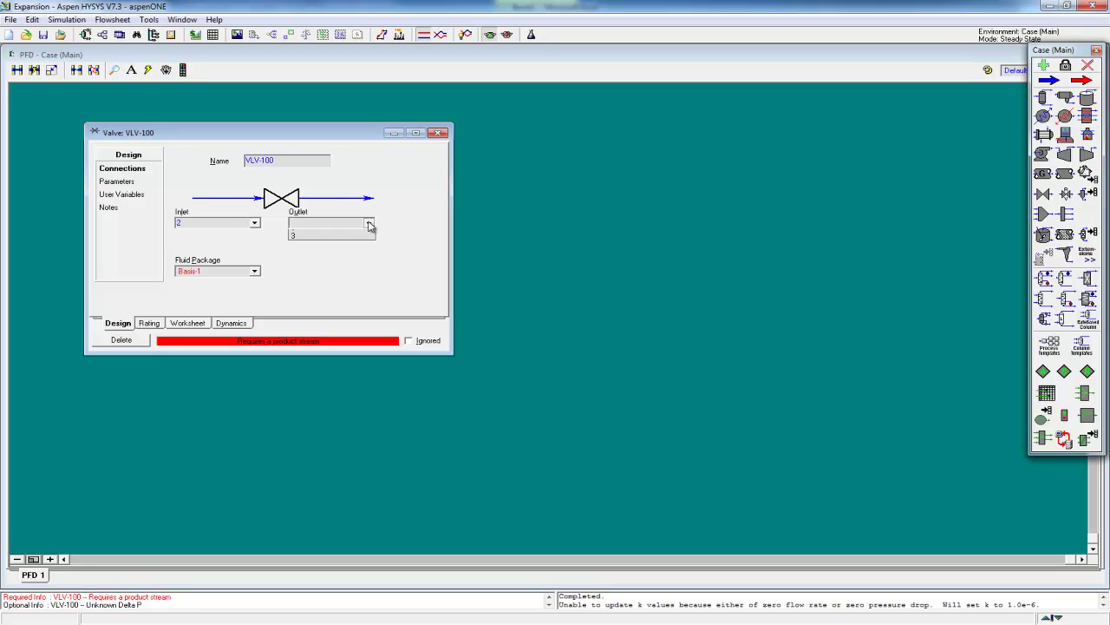
click(334, 236)
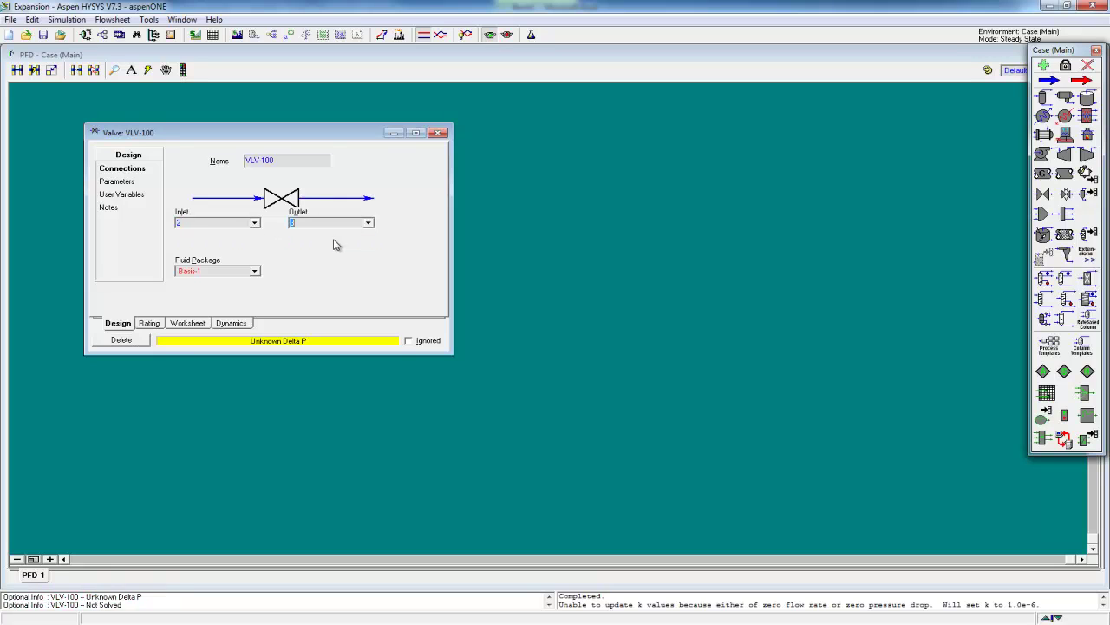
click(118, 181)
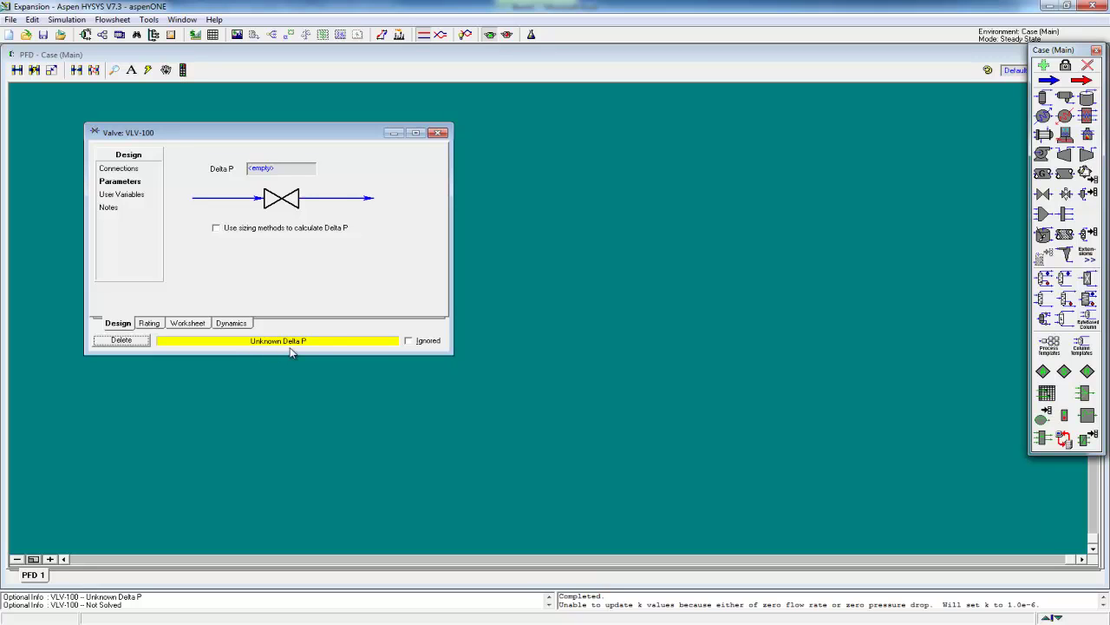
click(442, 139)
Step: Set the pressure of the valve's outlet stream 3 to 23 bar and close its window
double_click(377, 203)
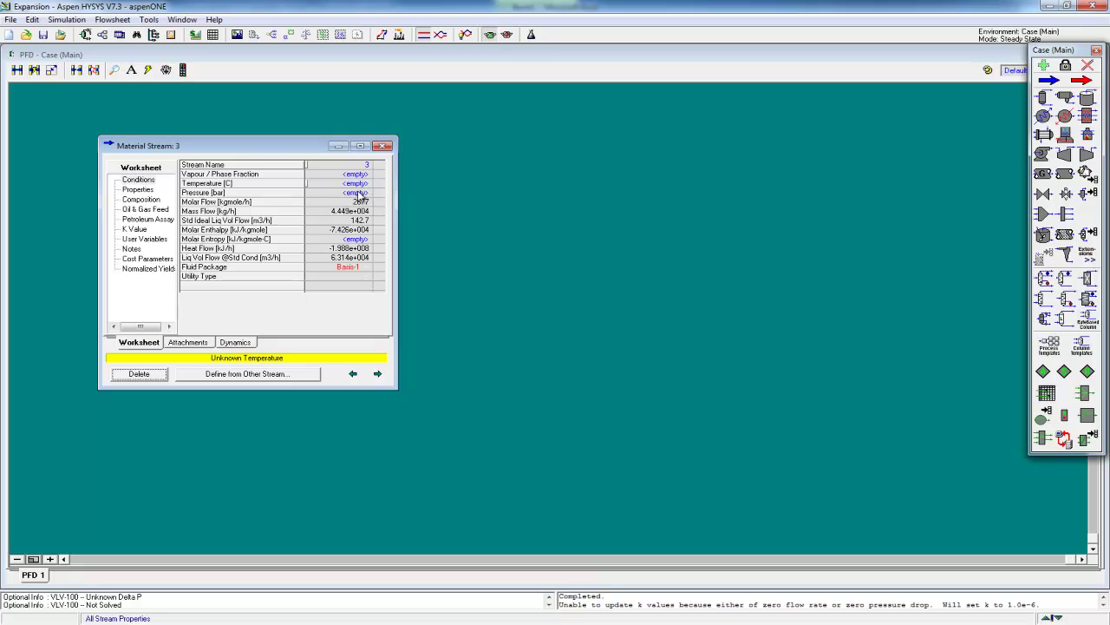
click(355, 193)
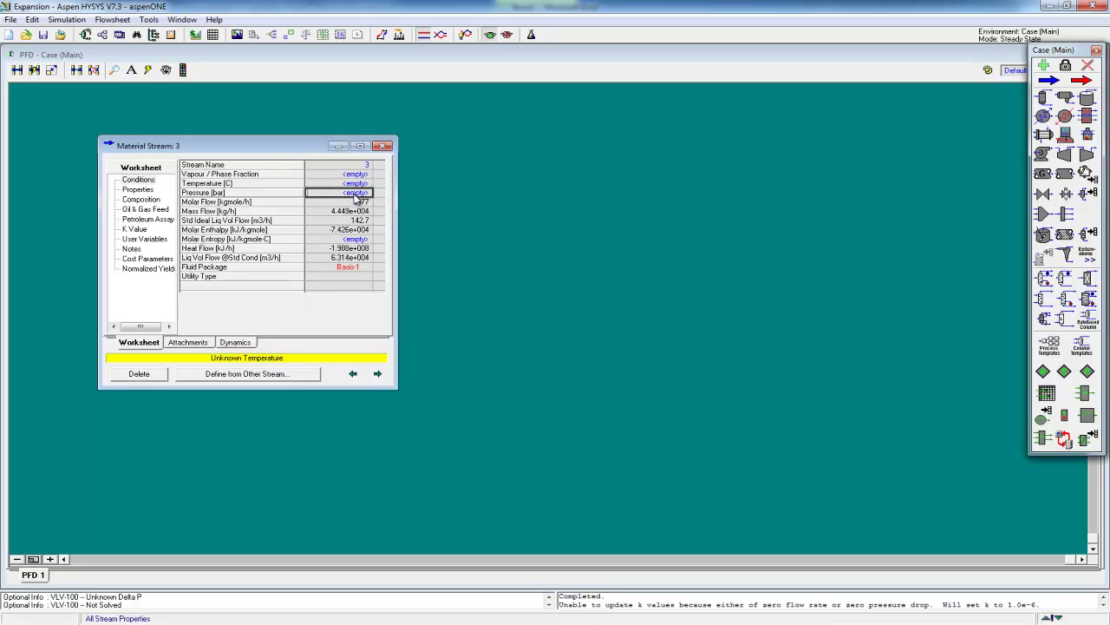
text(23)
key(Return)
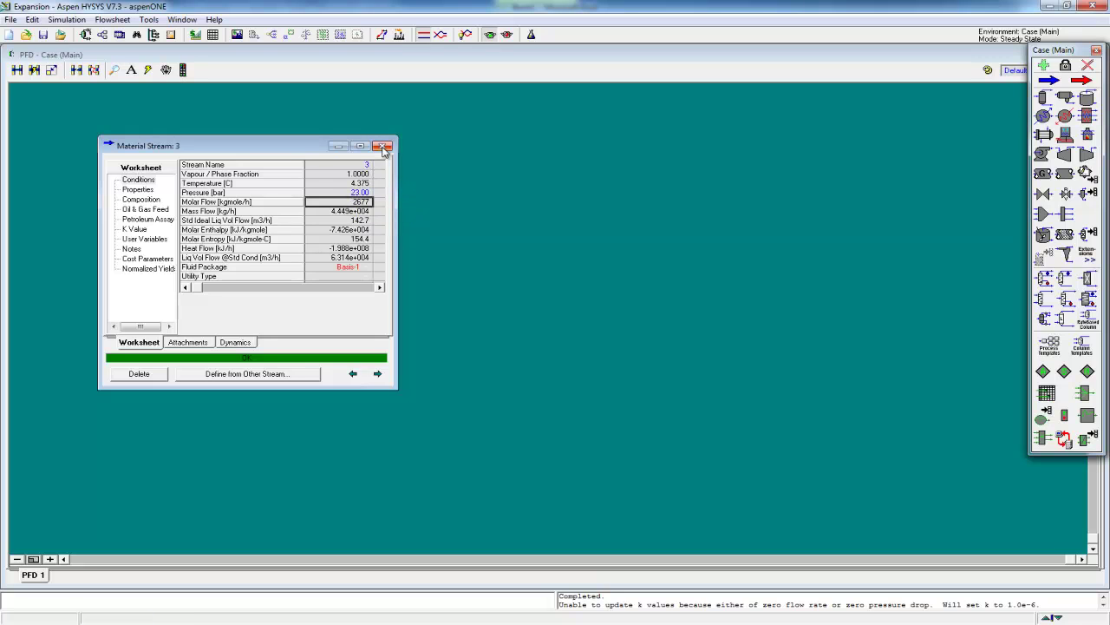
drag(305, 152, 588, 152)
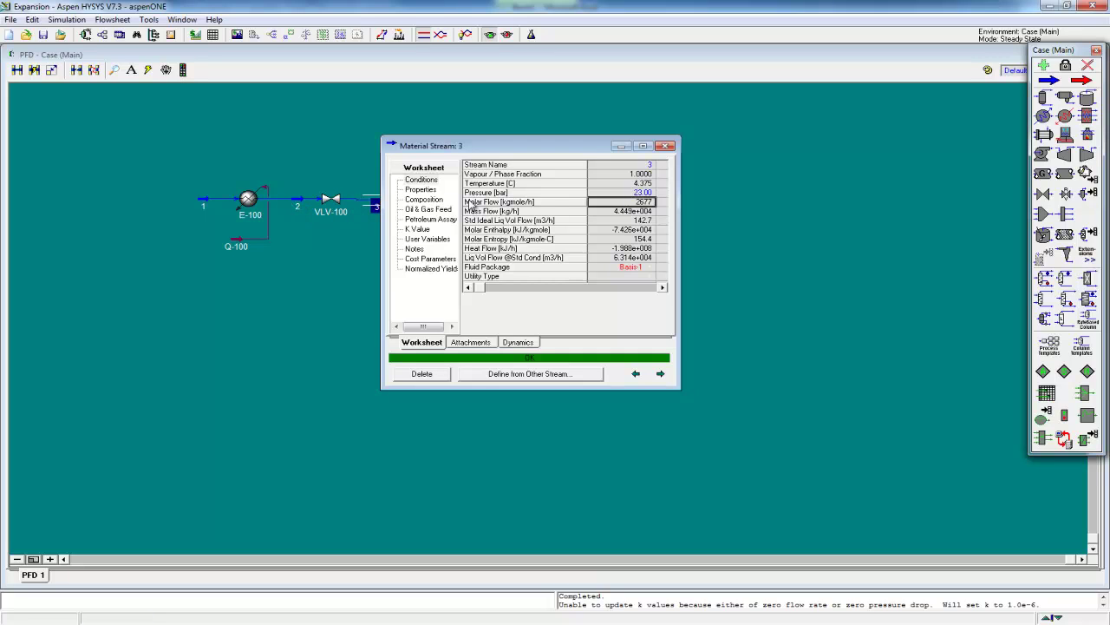
mouse_move(637, 185)
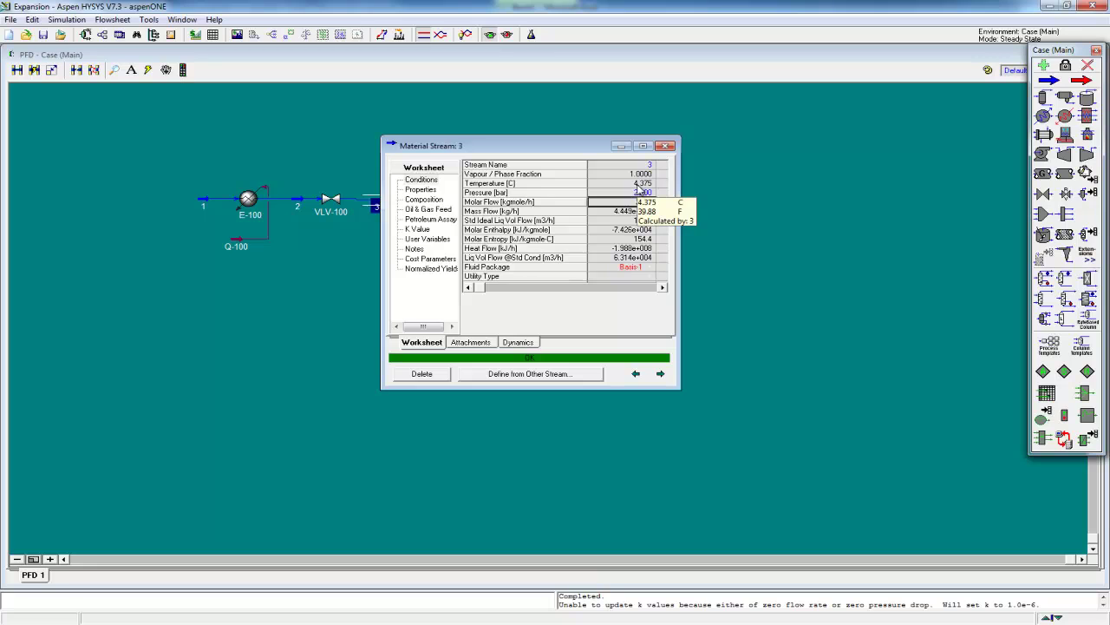
click(665, 145)
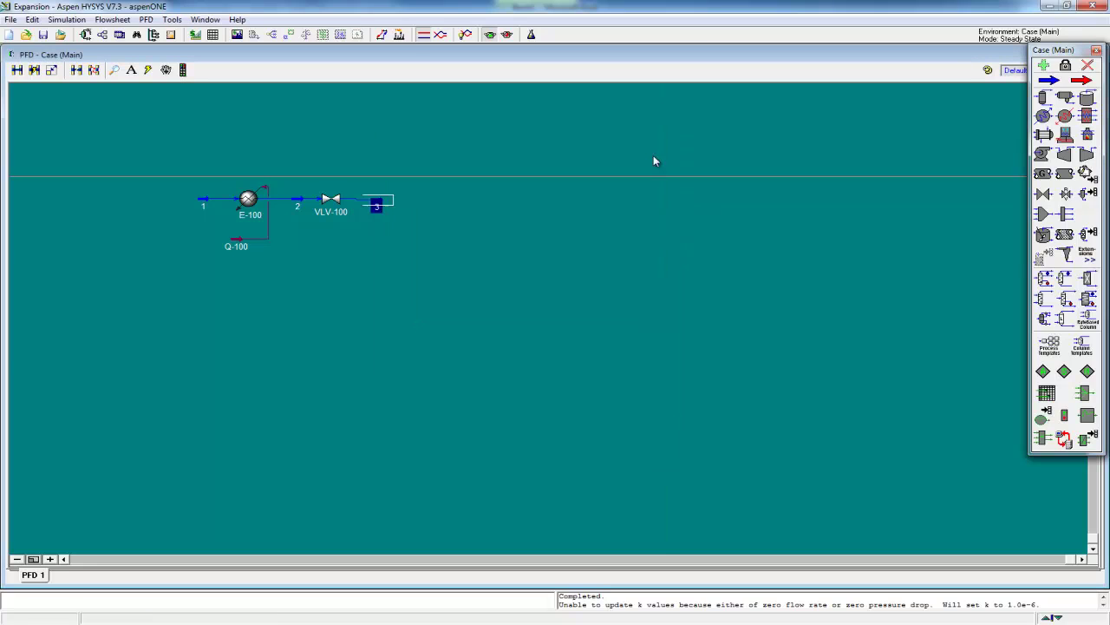
drag(382, 201, 377, 227)
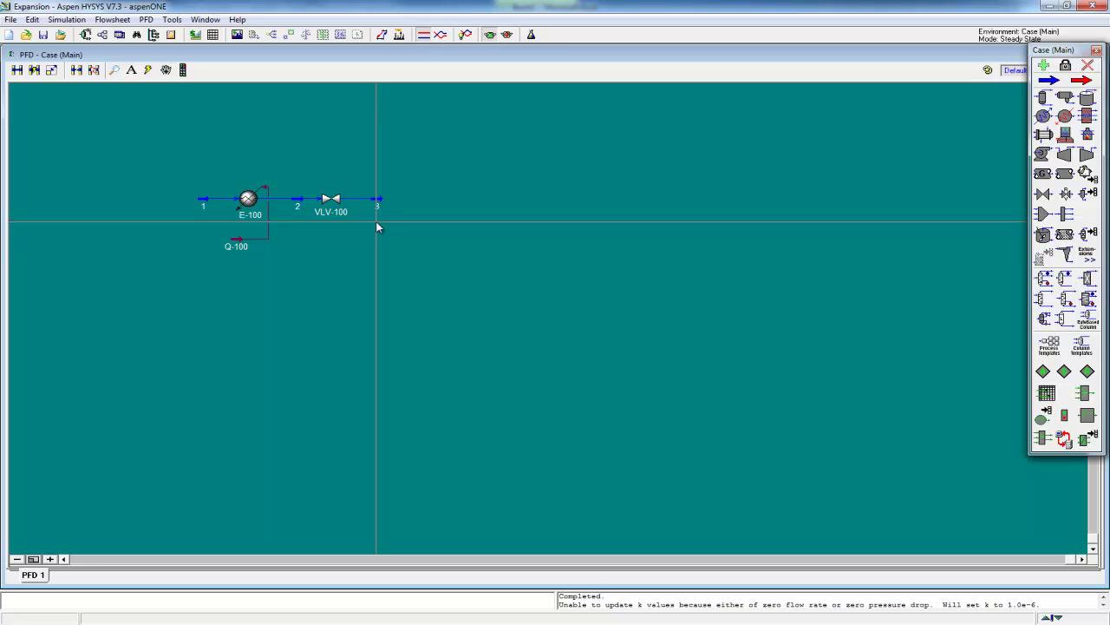
drag(377, 227, 327, 185)
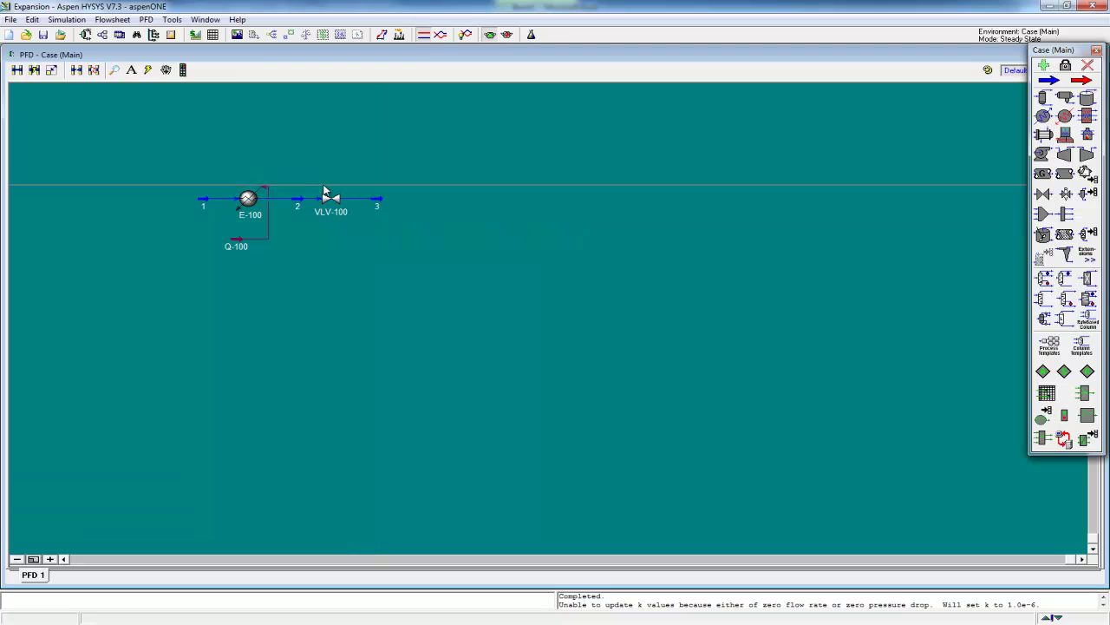
Step: Clear the specified temperature of the heater's outlet stream 2 and close its window
mouse_move(297, 203)
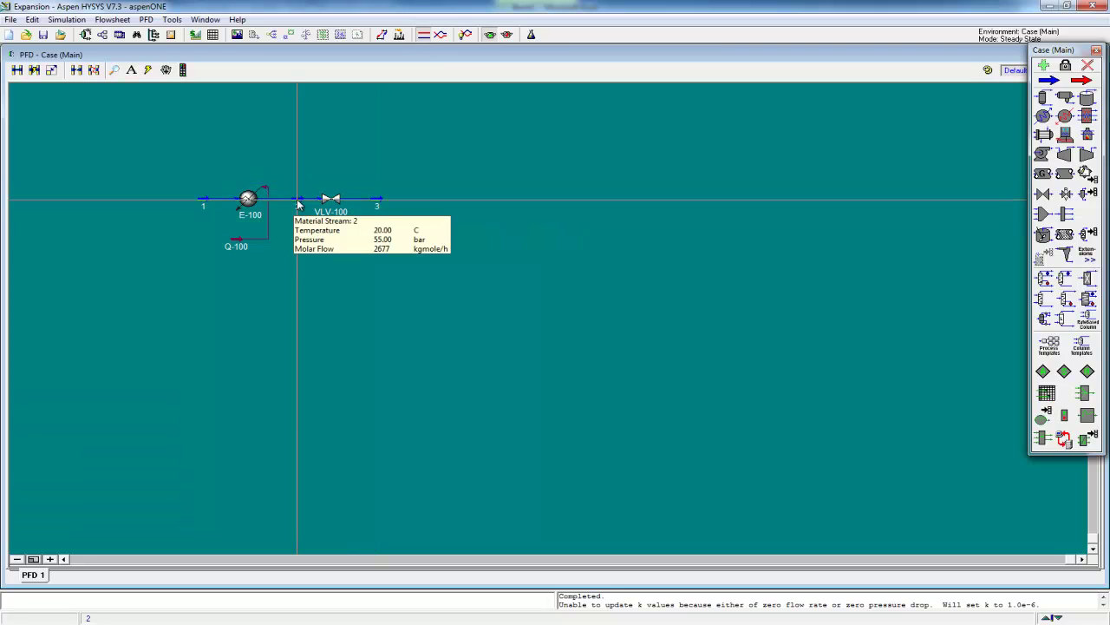
double_click(298, 203)
click(373, 197)
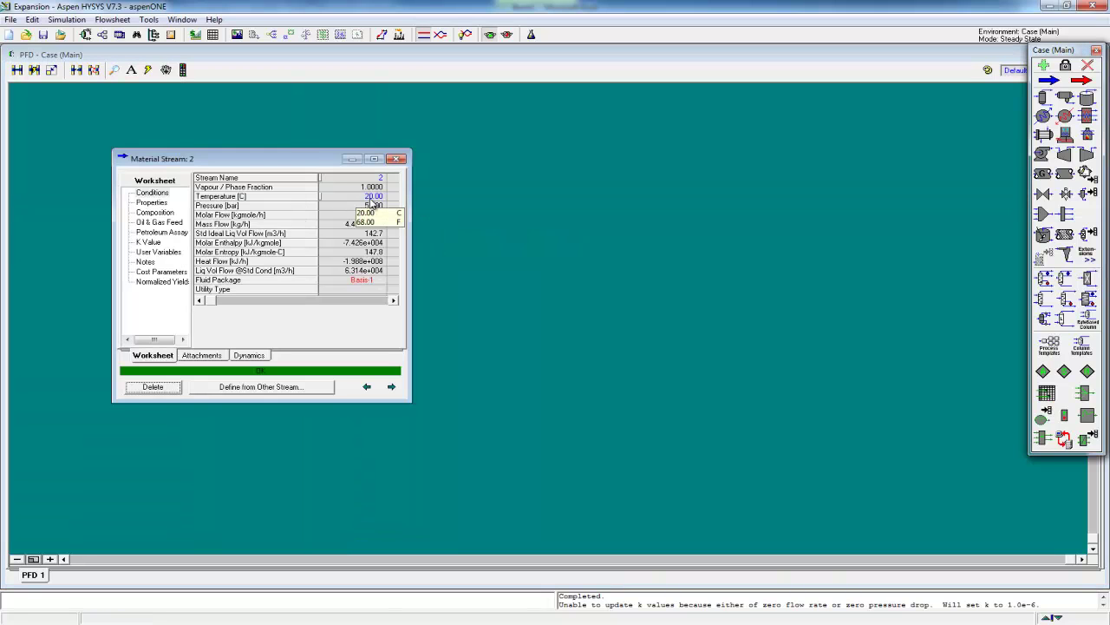
key(Delete)
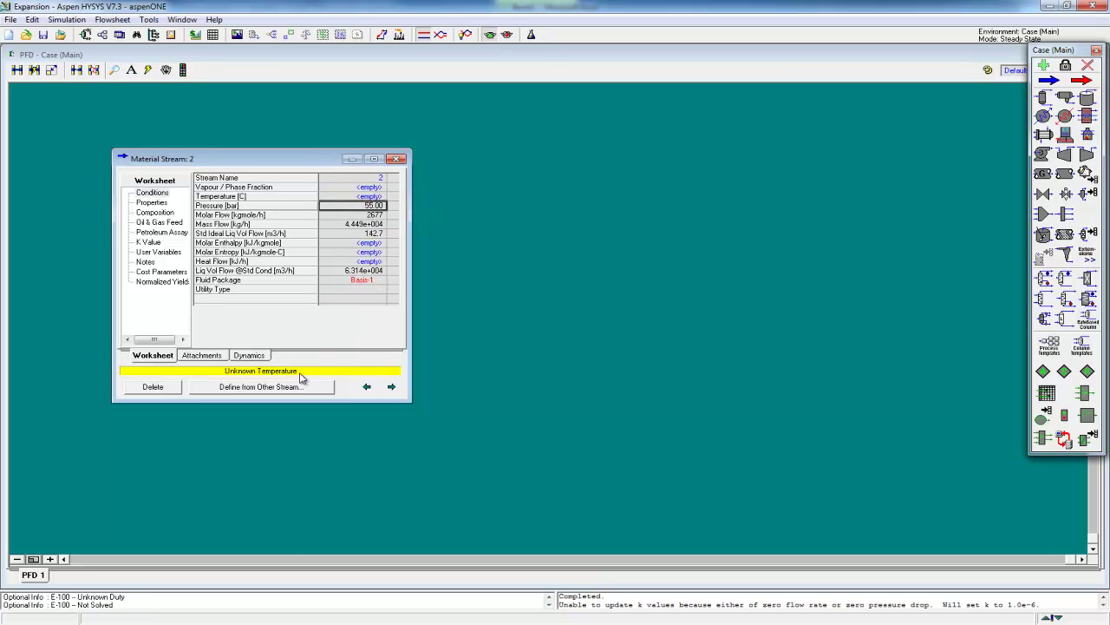
click(396, 159)
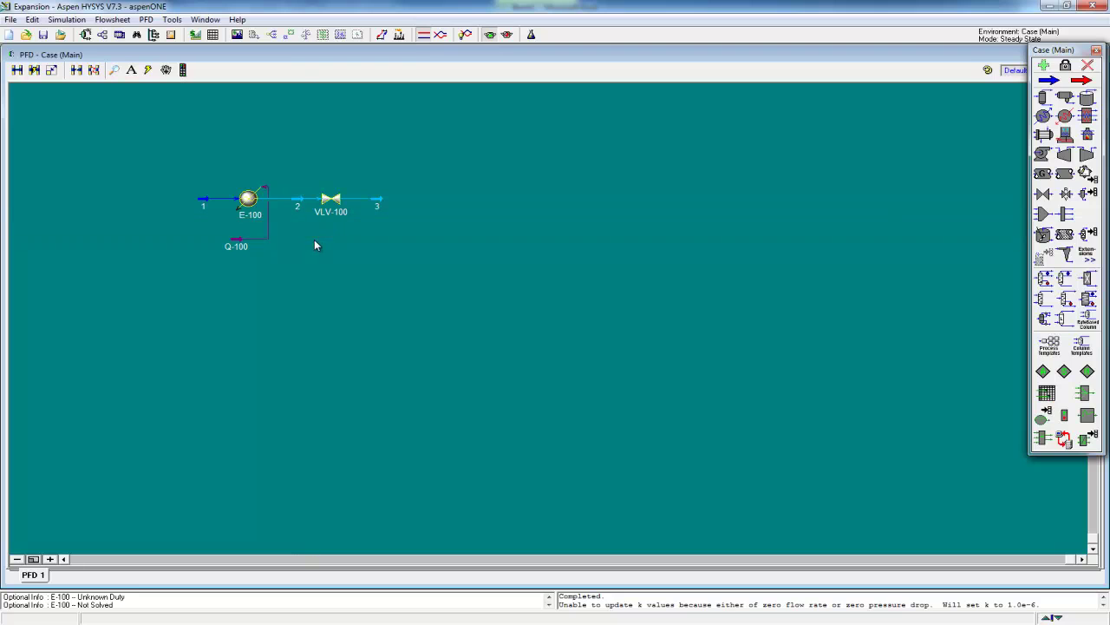
Step: Set the temperature of the valve's outlet stream 3 to 3 °C and close its window
click(378, 201)
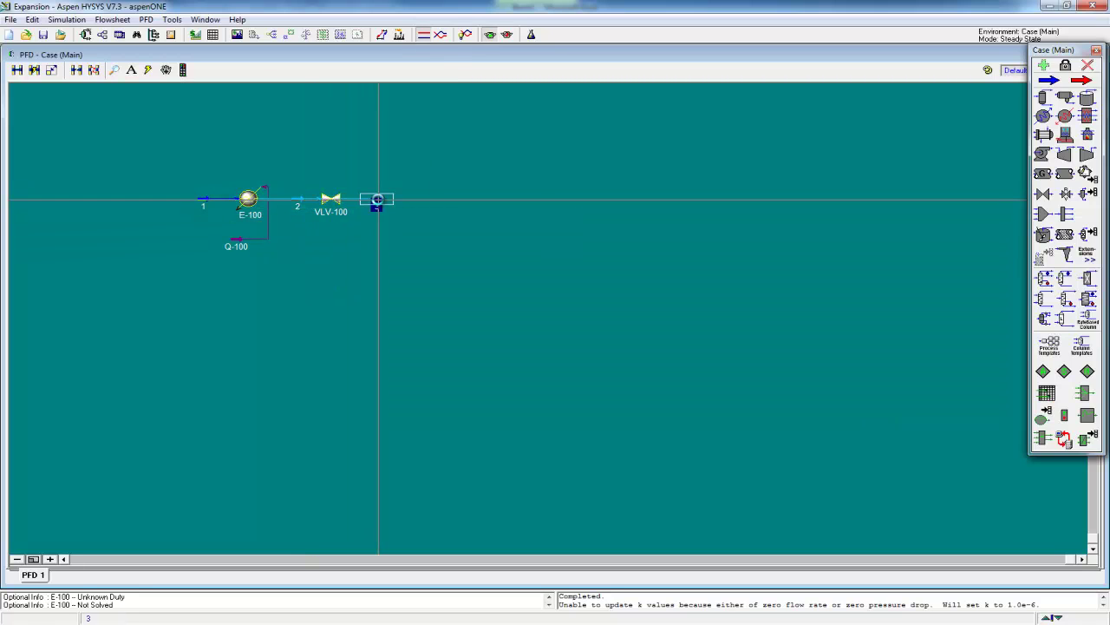
double_click(377, 200)
click(382, 210)
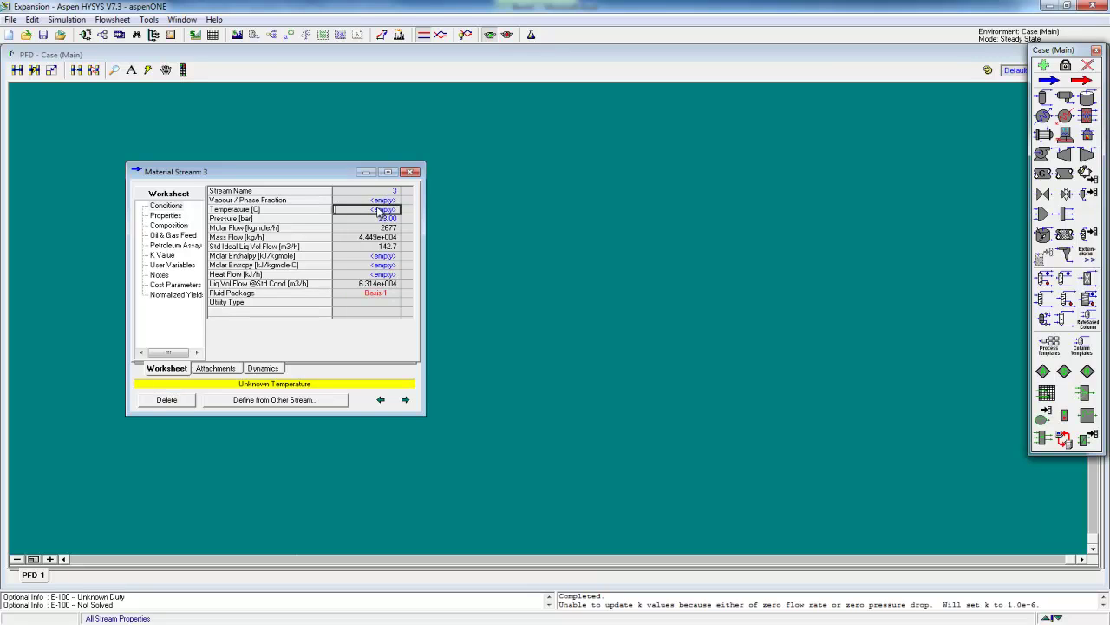
text(3)
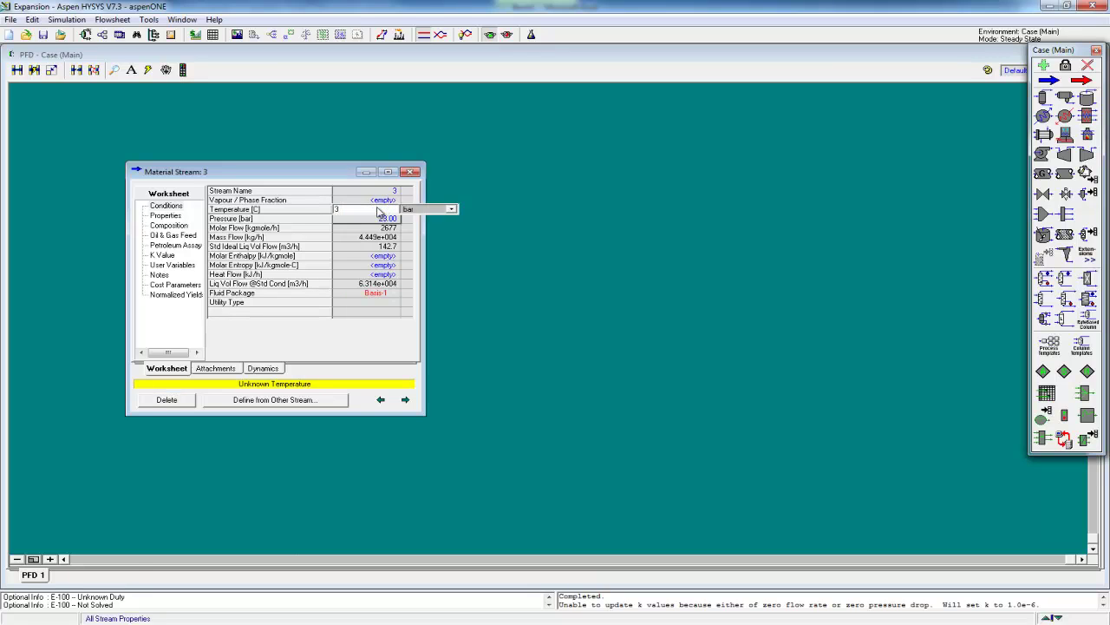
key(Return)
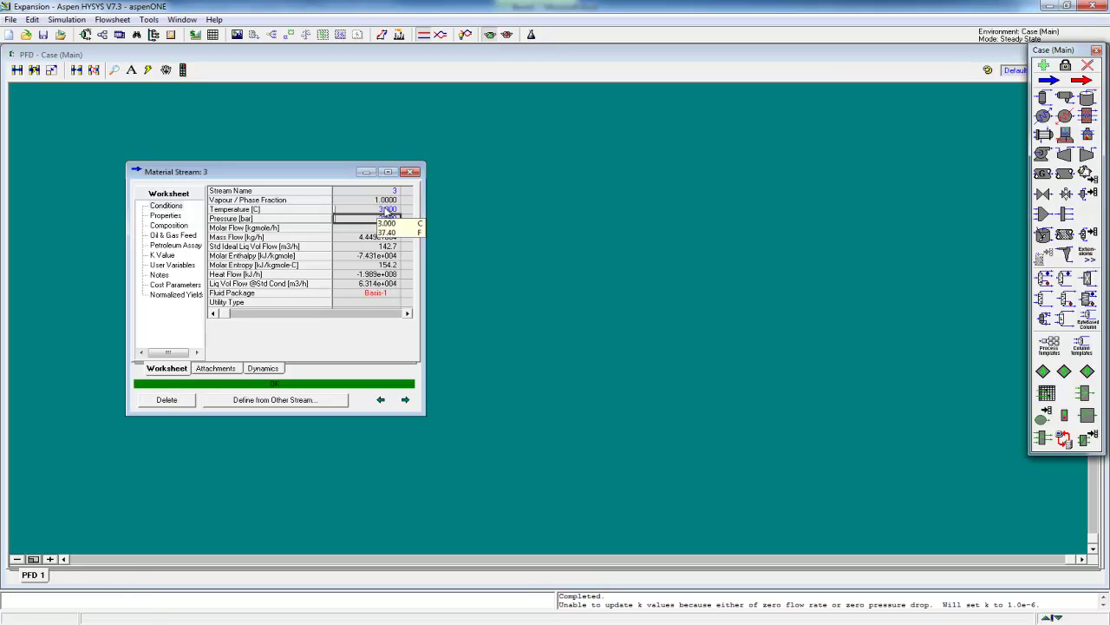
click(411, 170)
click(369, 260)
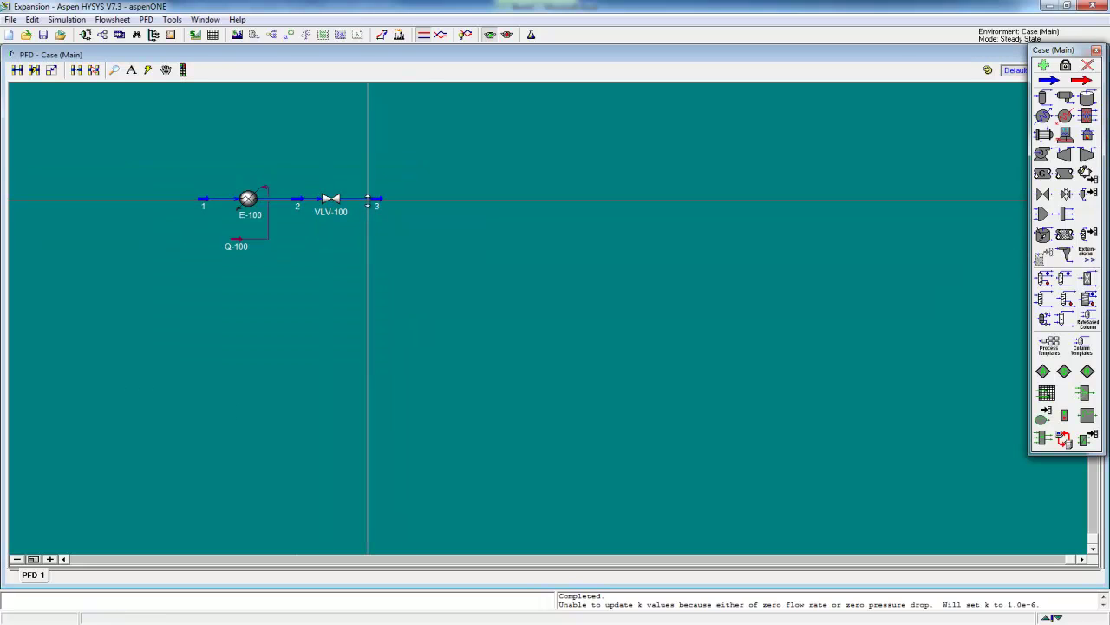
Step: Check the conditions of stream 2 and energy stream Q-100, and save the Expansion case
mouse_move(297, 203)
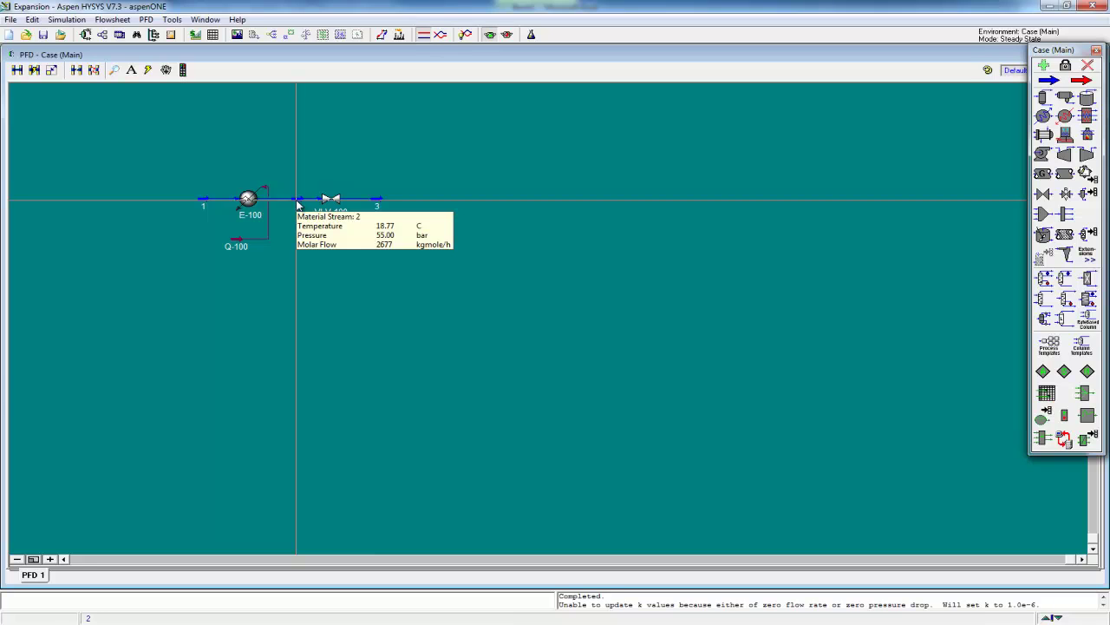
mouse_move(239, 244)
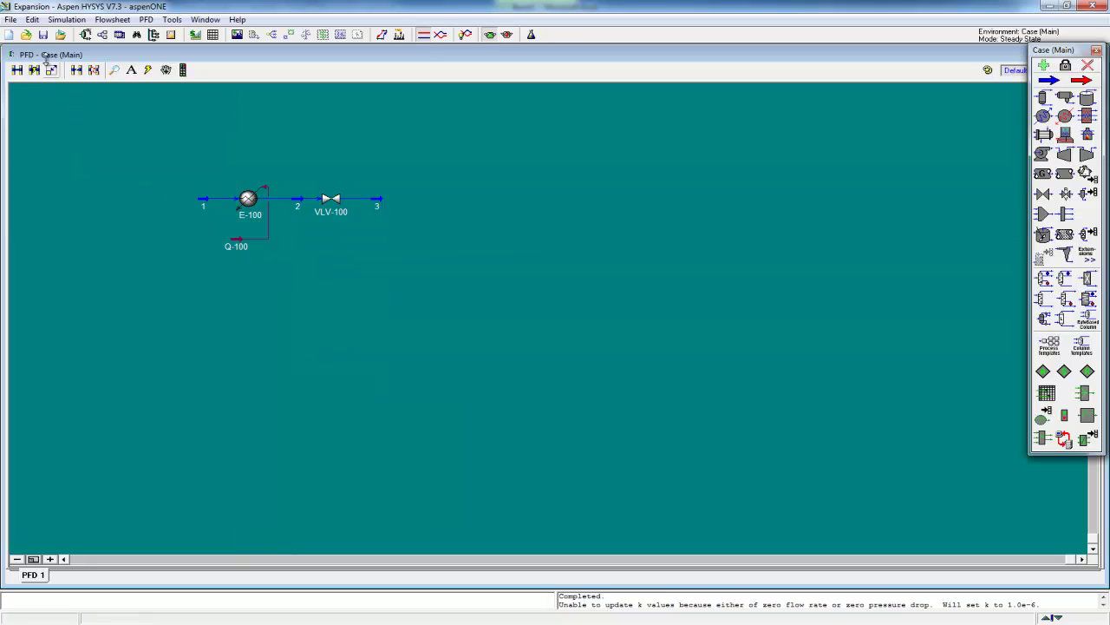
click(43, 37)
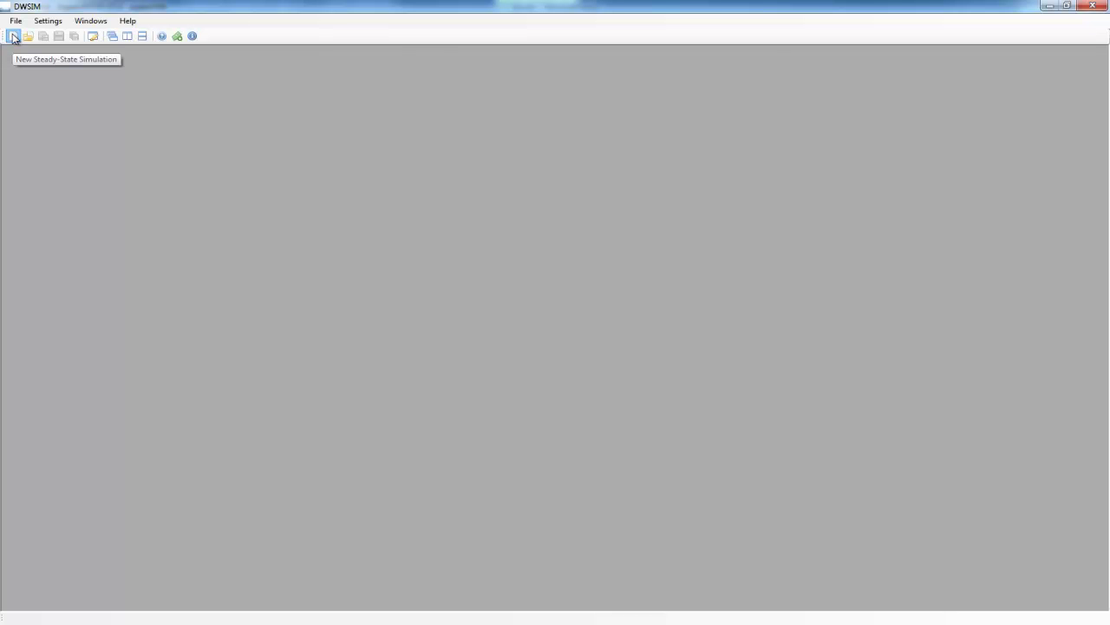
Step: Switch to DWSIM, create a new steady-state simulation and add Methane (C1) to its compounds
click(13, 37)
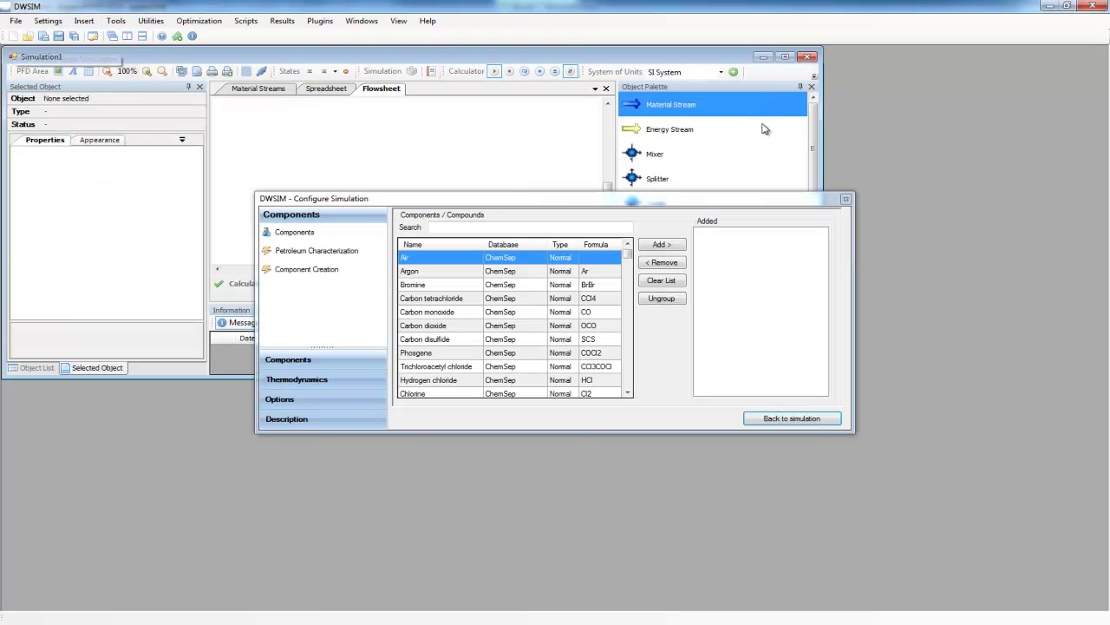
click(445, 228)
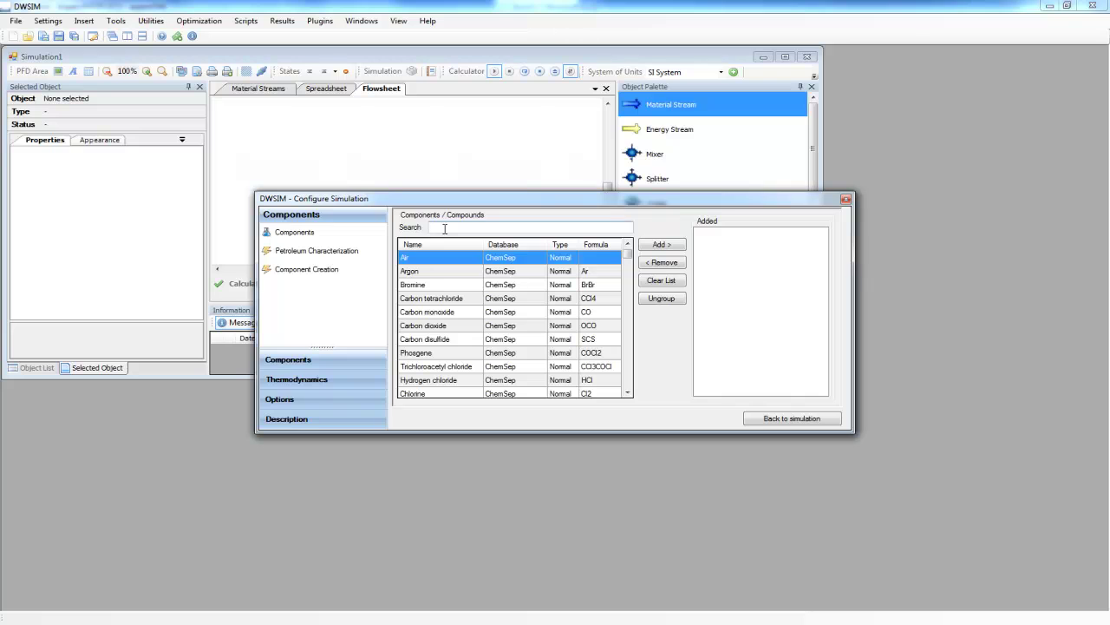
text(methan)
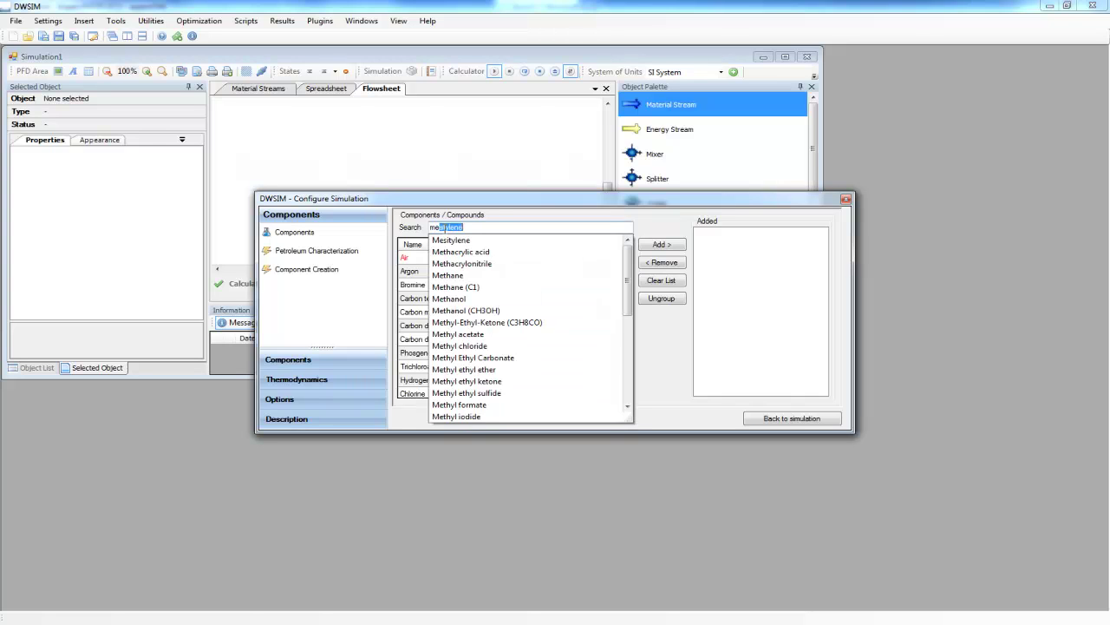
key(Down)
key(Down)
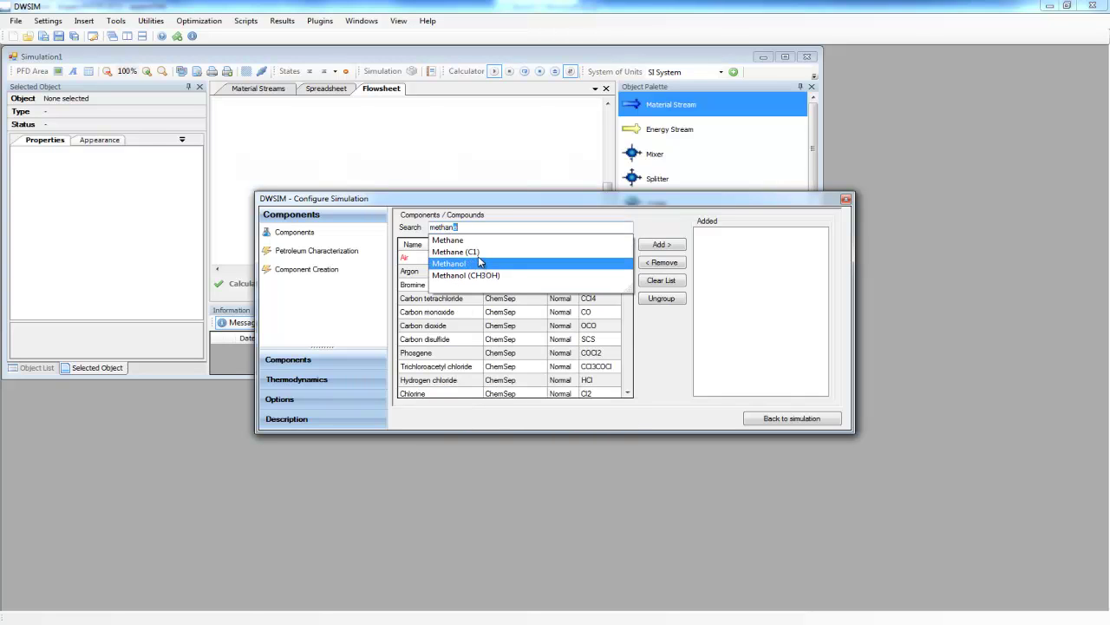
key(Return)
Step: Add Ethane (C2) and Propane (C3) to the simulation's compounds
text(etha)
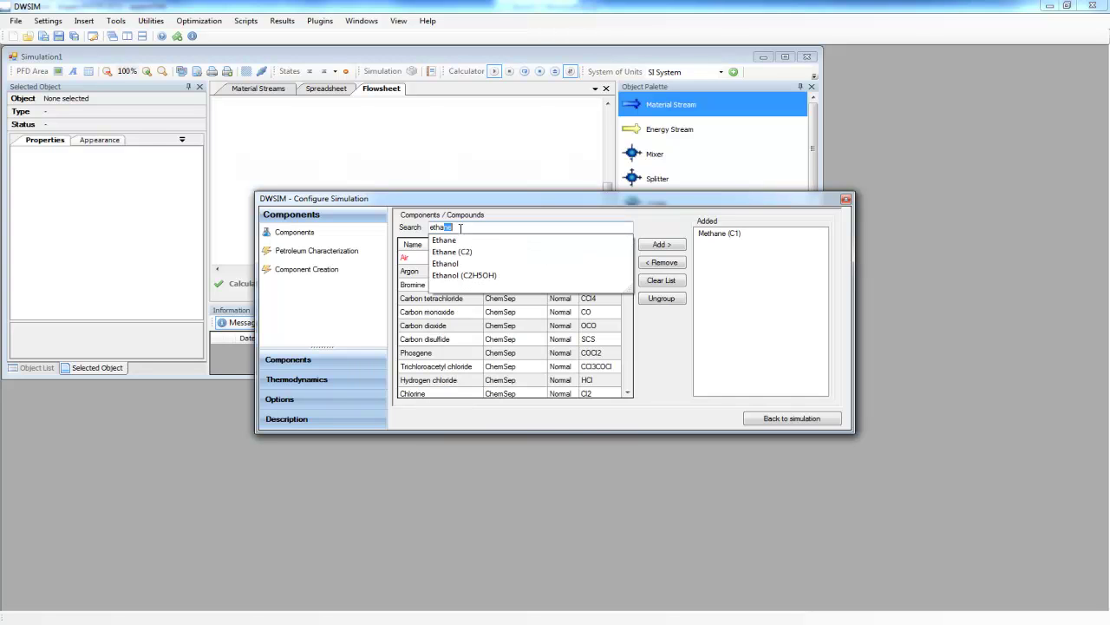
key(Down)
key(Down)
key(Return)
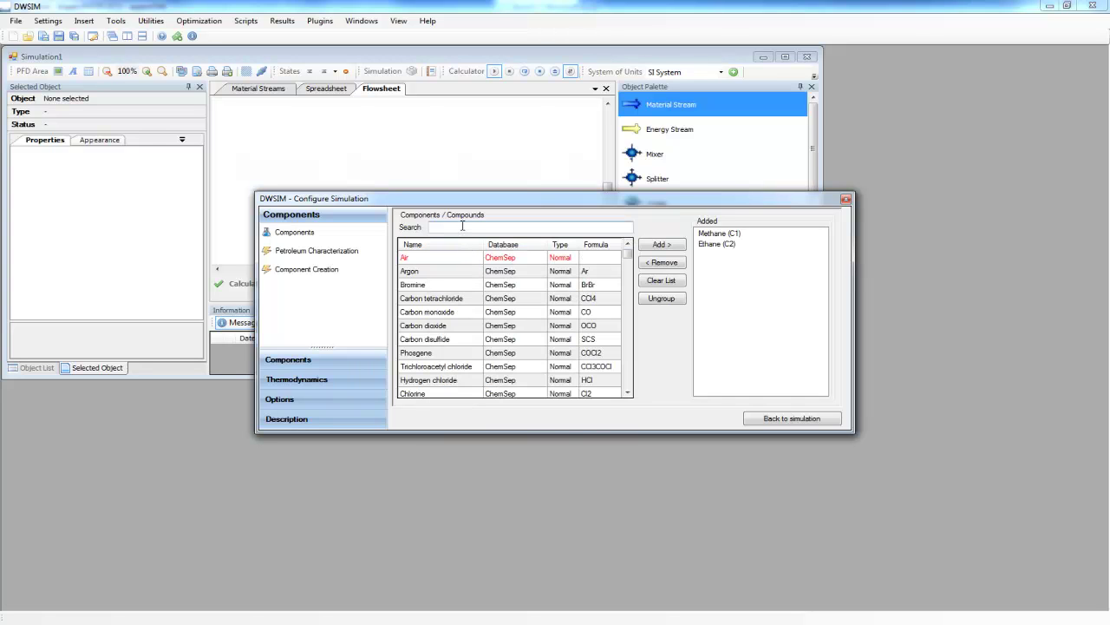
text(propa)
key(Down)
key(Down)
key(Down)
key(Down)
click(457, 275)
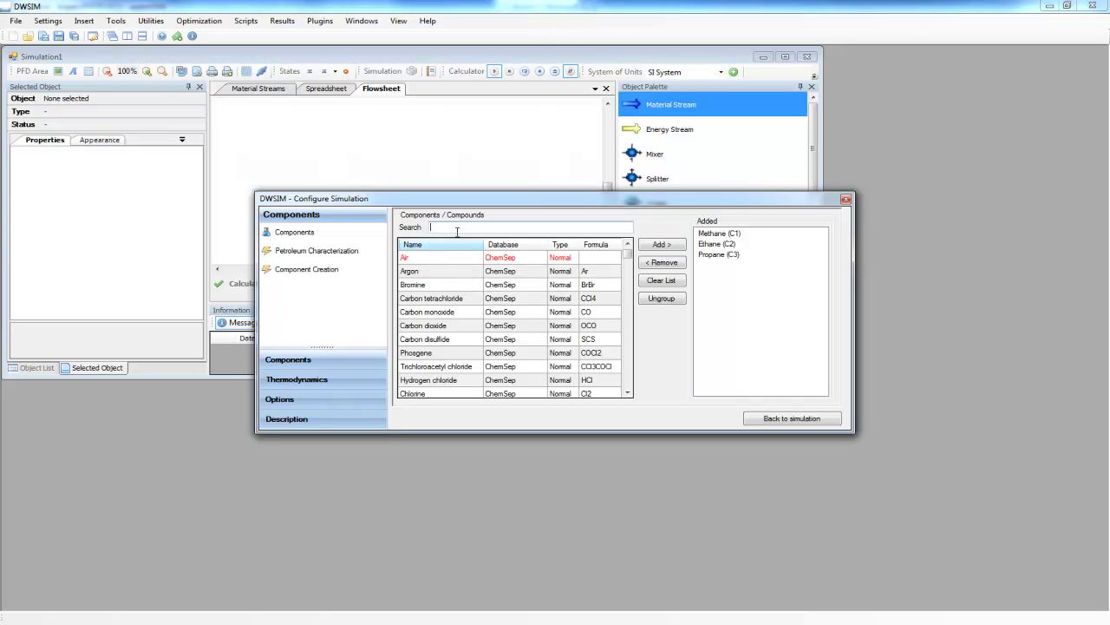
Step: Add Nitrogen (N2) and Carbon Dioxide (CO2) to the simulation's compounds
click(456, 225)
text(nitrog)
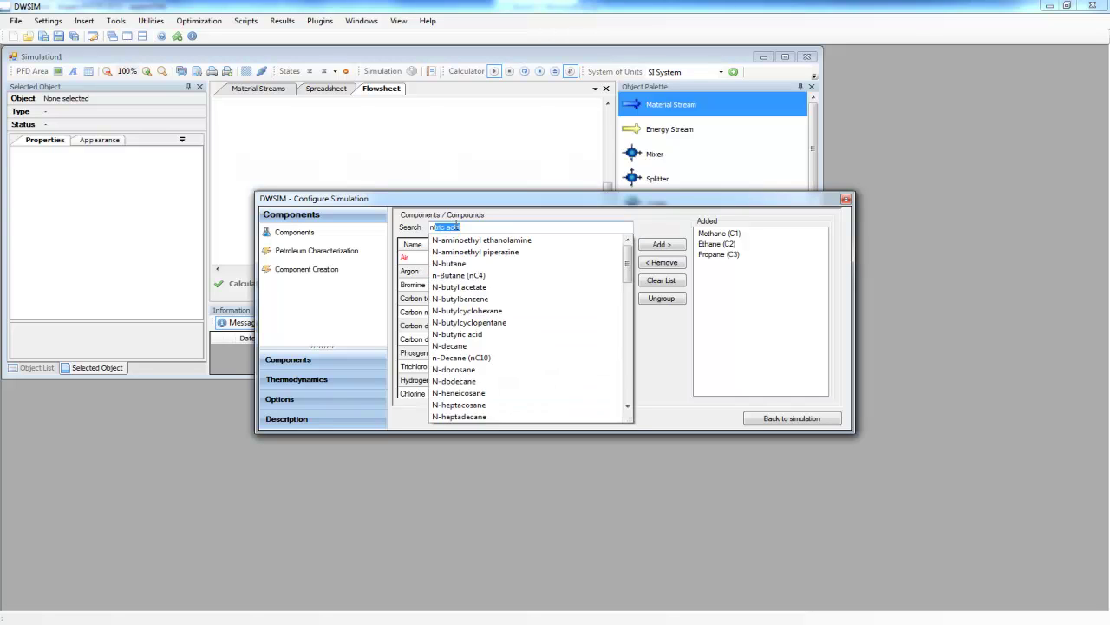
key(Down)
key(Down)
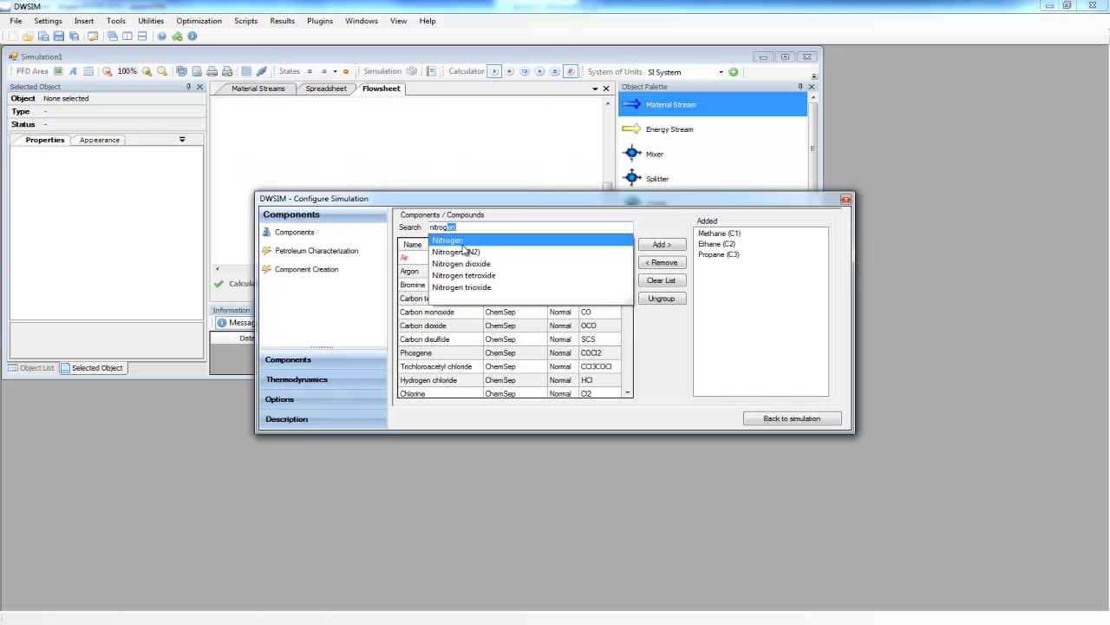
key(Return)
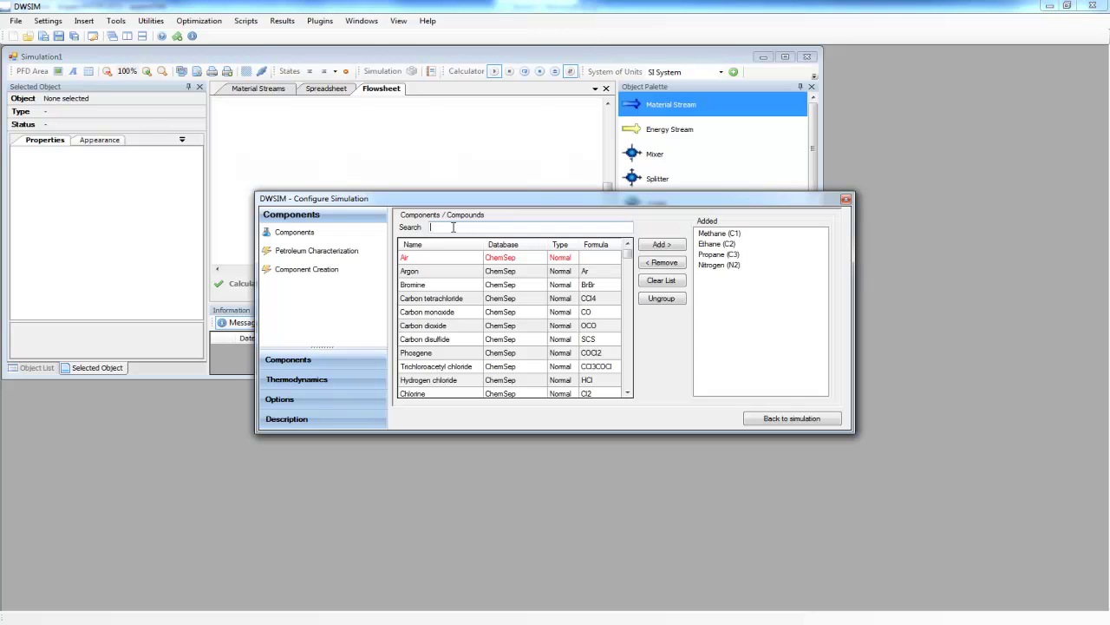
text(carbon dioxide)
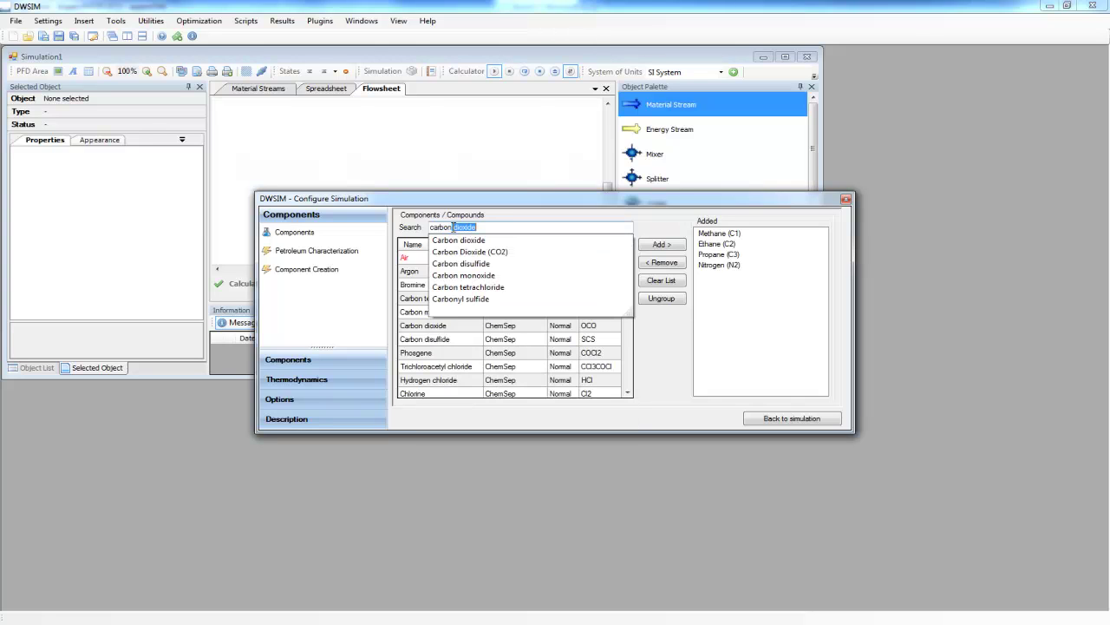
click(482, 255)
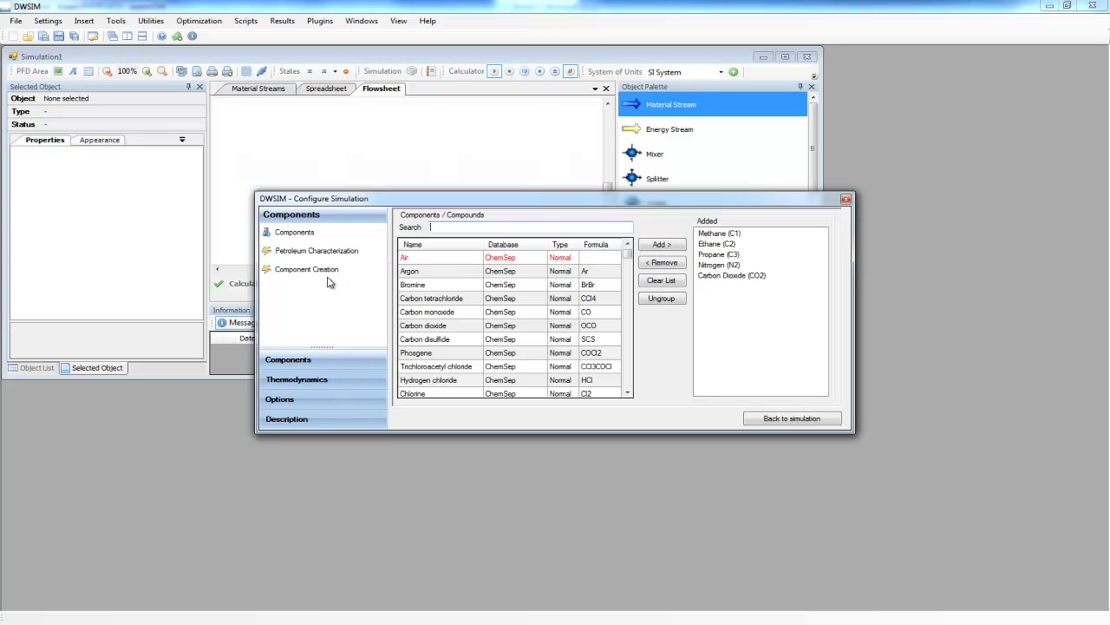
Step: Add the Peng-Robinson (PR) property package to the simulation's thermodynamics
click(305, 382)
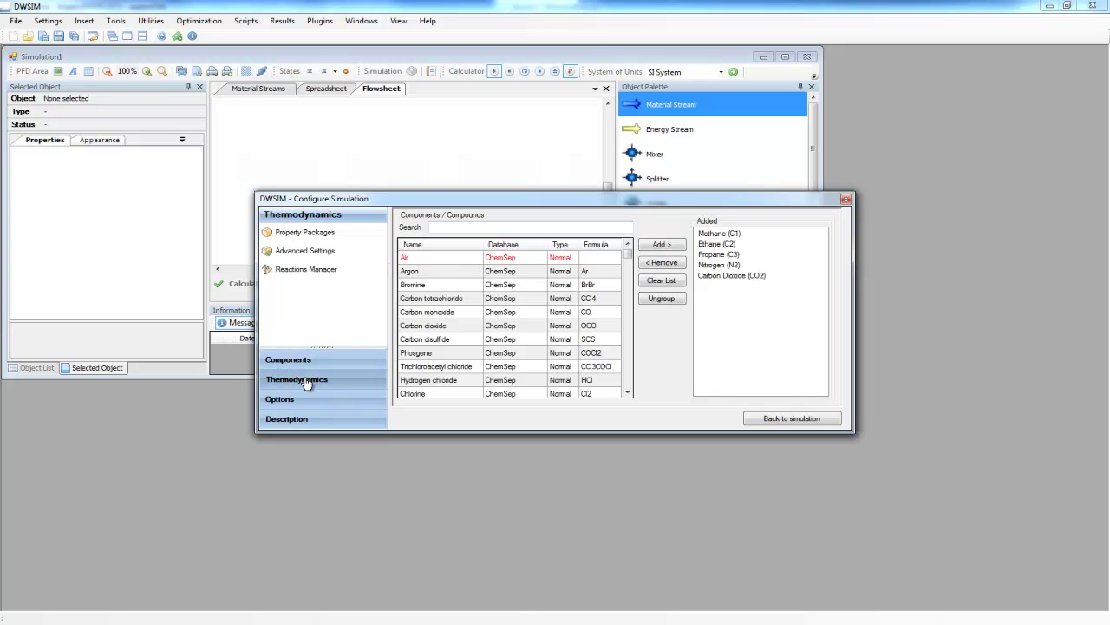
click(309, 235)
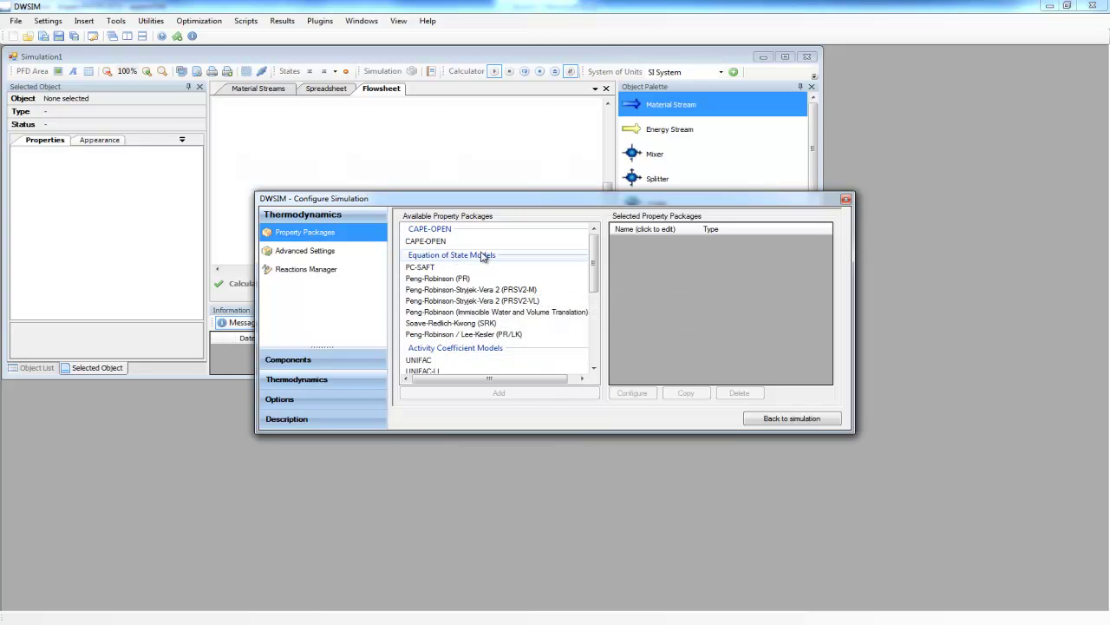
click(446, 279)
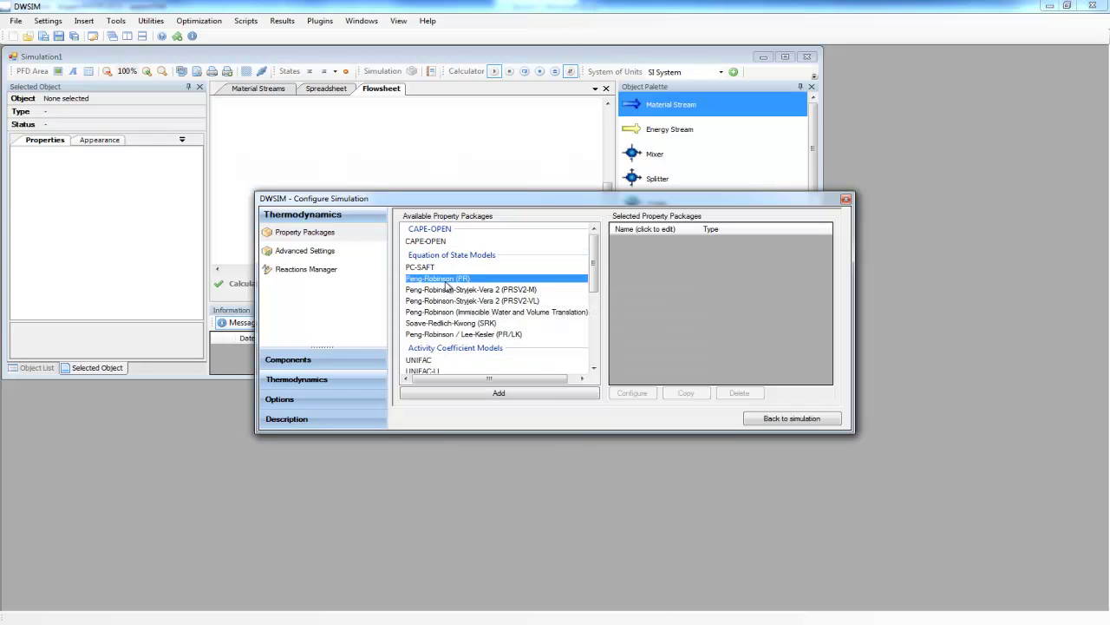
click(525, 393)
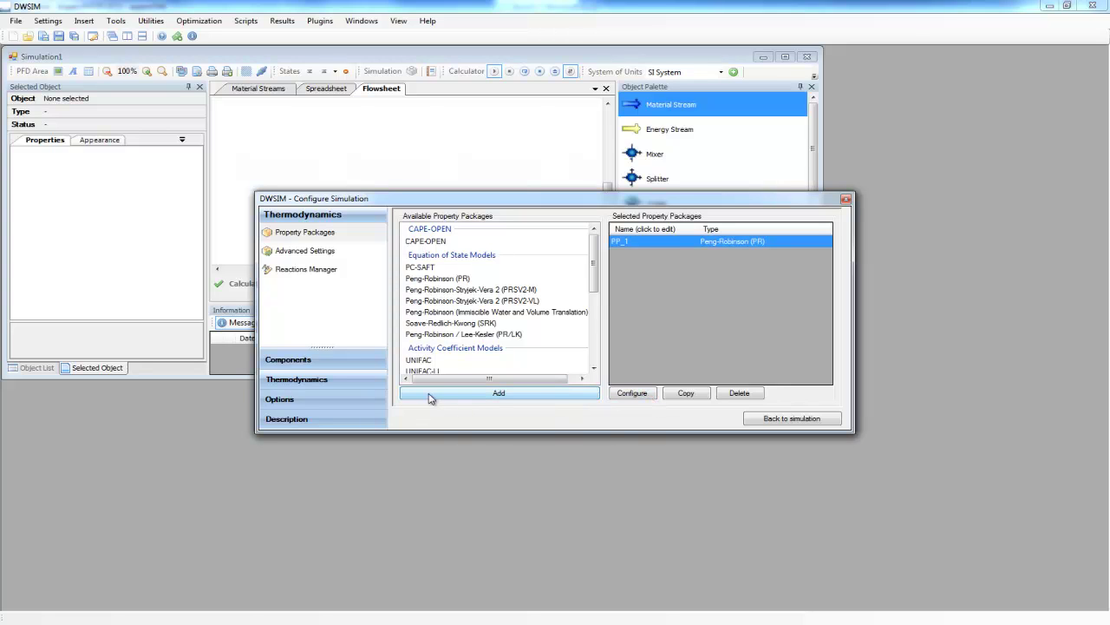
Step: Choose Custom 1 as the simulation's system of units
click(279, 399)
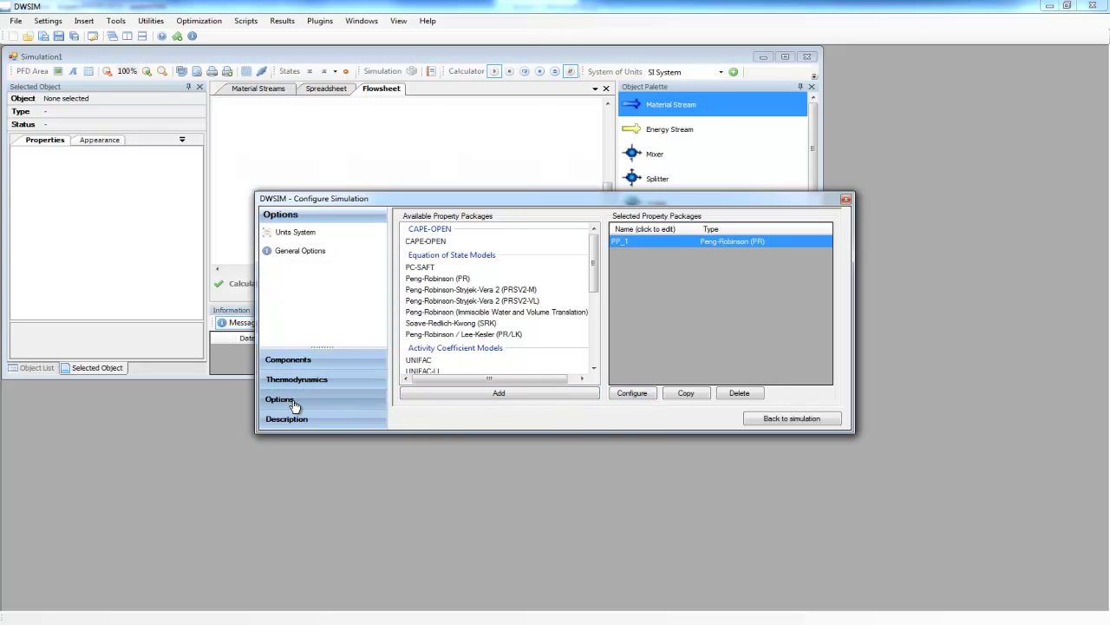
click(299, 234)
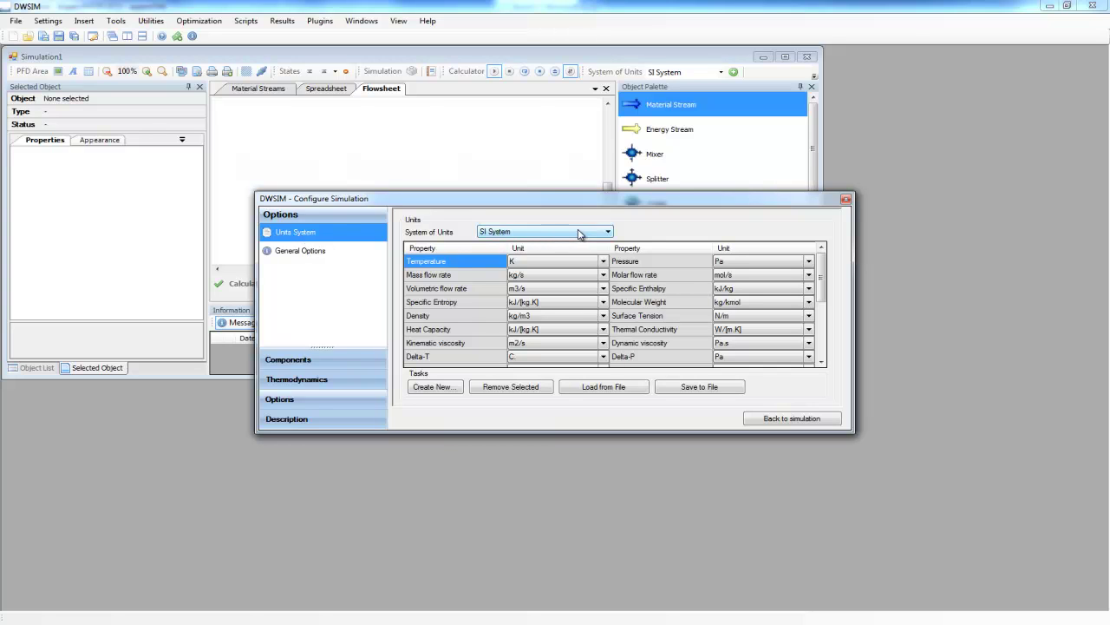
click(605, 232)
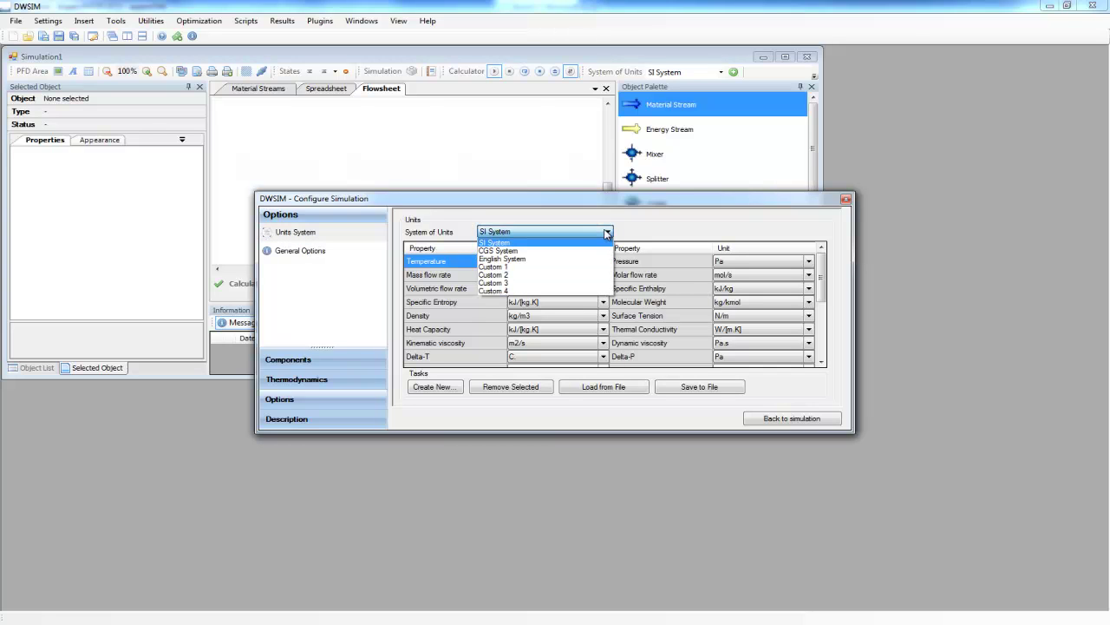
click(509, 268)
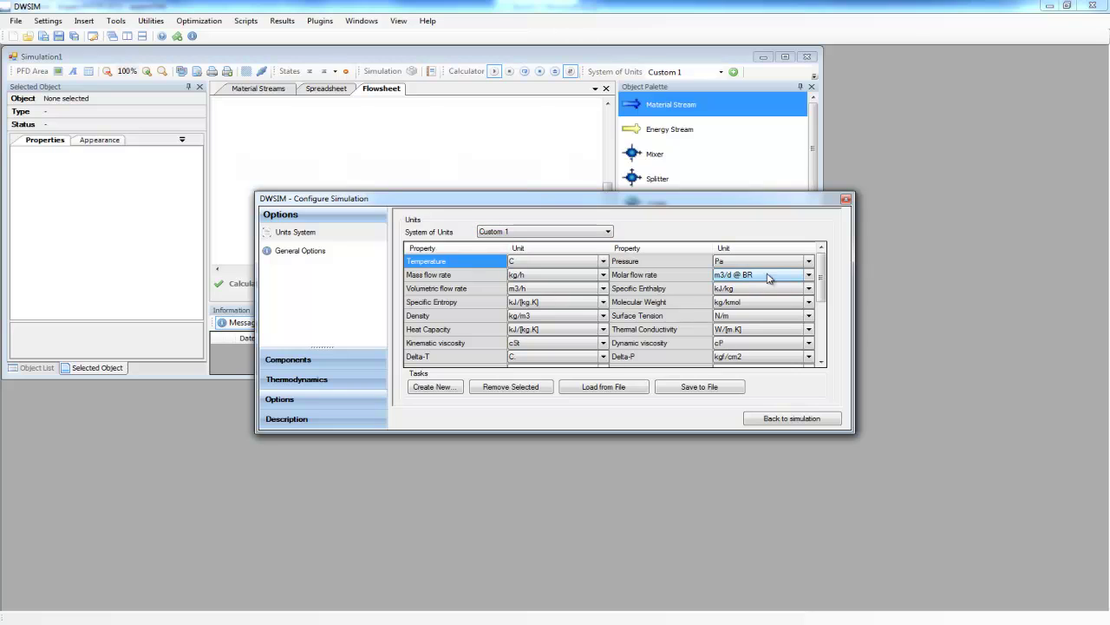
Step: Set the pressure unit to bar and the molar flow rate unit to kmol/h, and return to the simulation
click(809, 264)
click(809, 264)
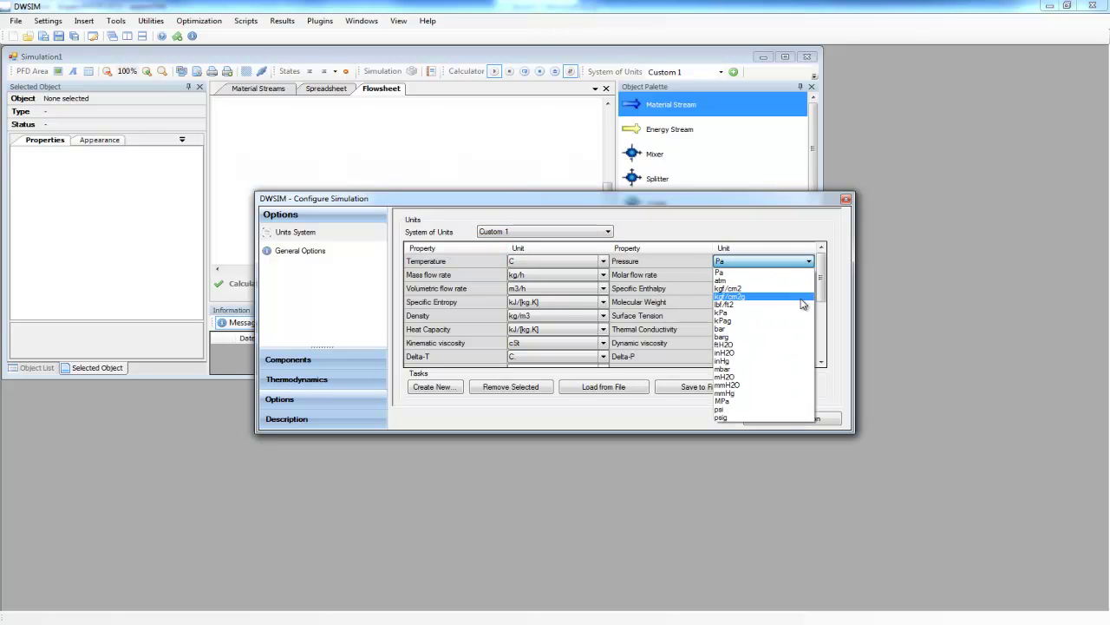
click(744, 328)
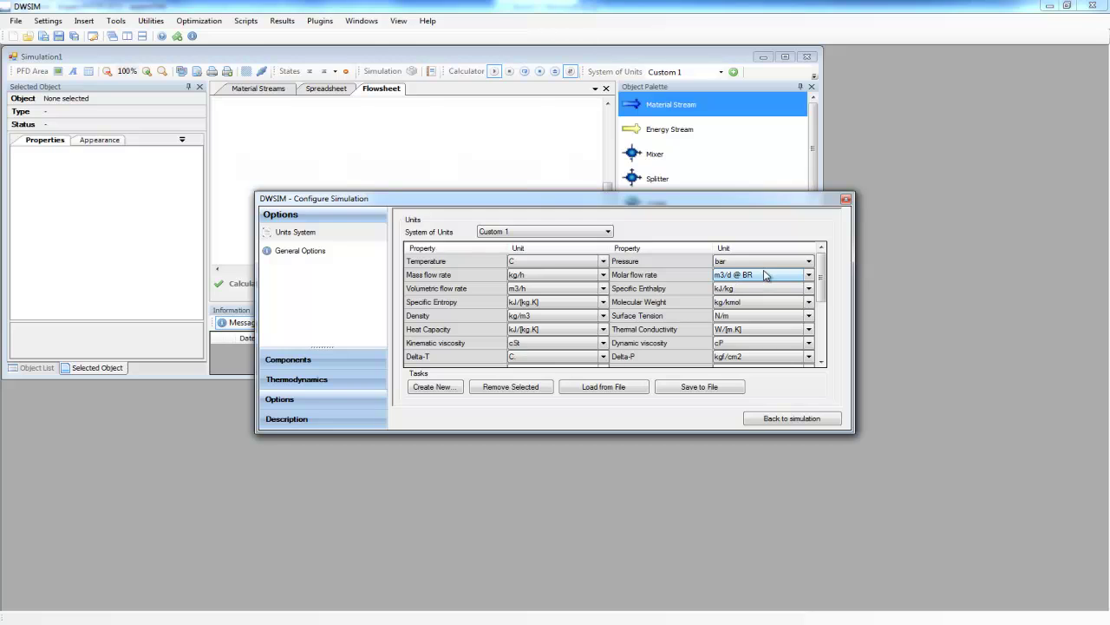
click(809, 275)
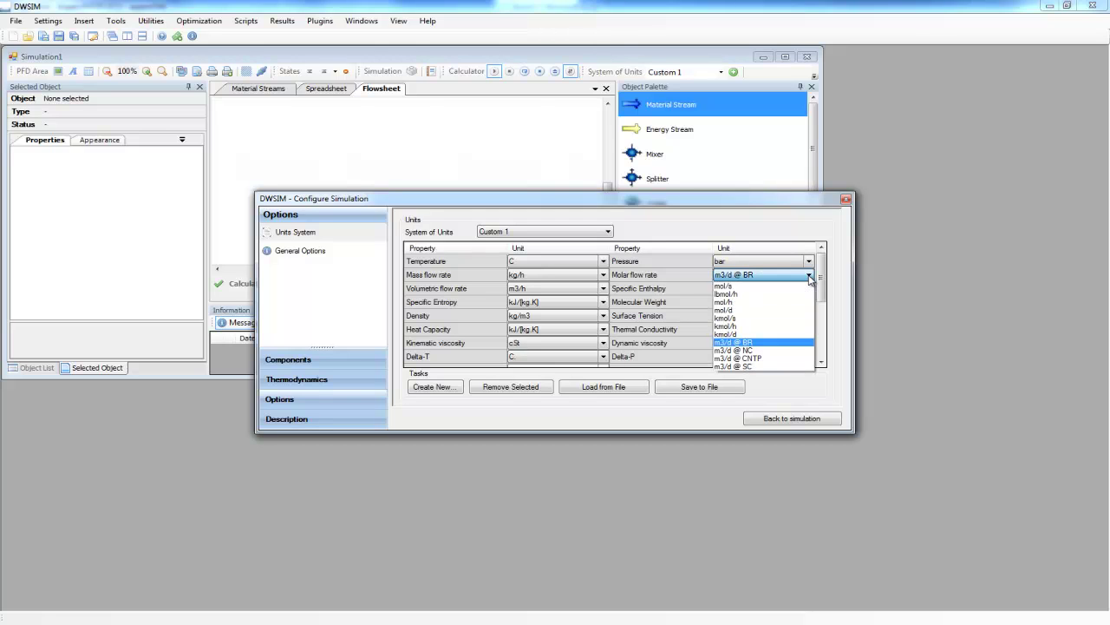
click(778, 326)
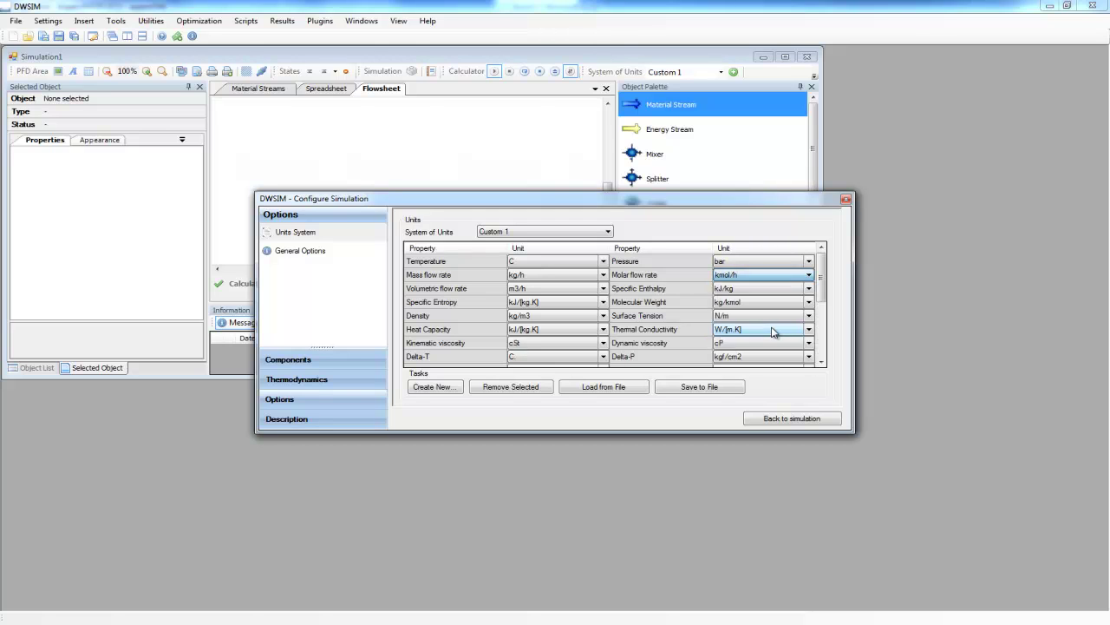
click(782, 420)
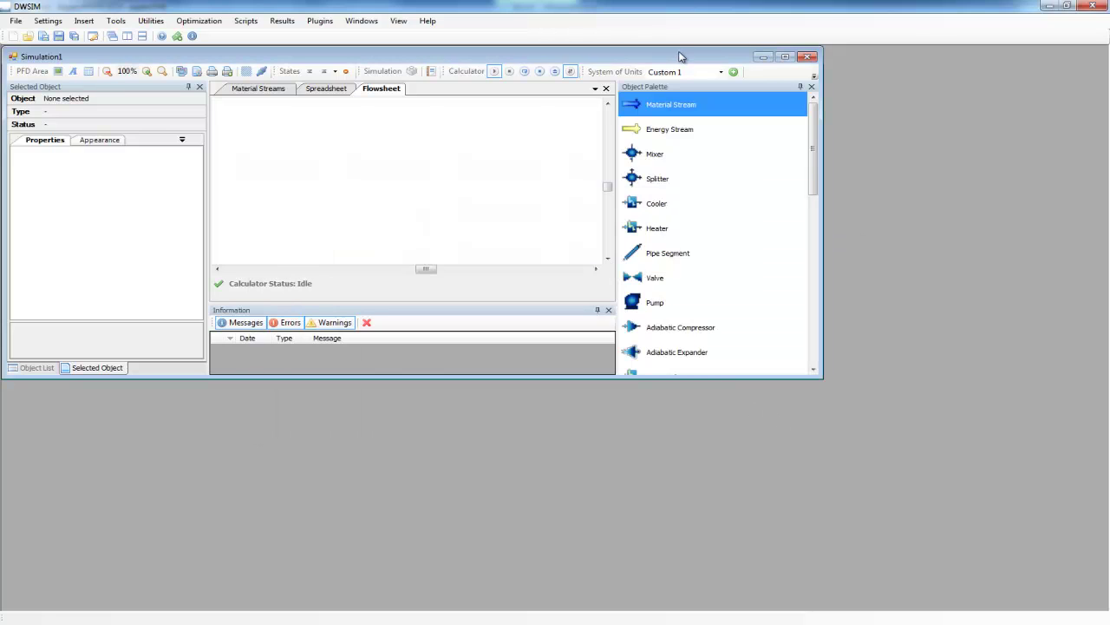
Step: Maximize the simulation window and save the simulation as Expansion in C:\SIMPLE_EXAMPLE\DWSIM
click(785, 57)
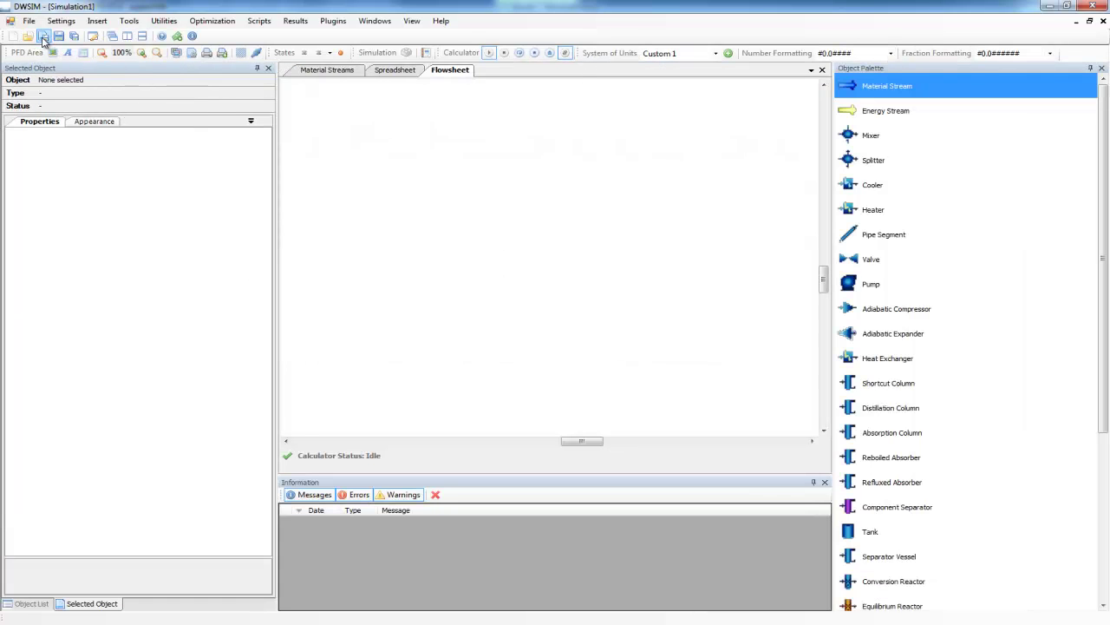
click(43, 39)
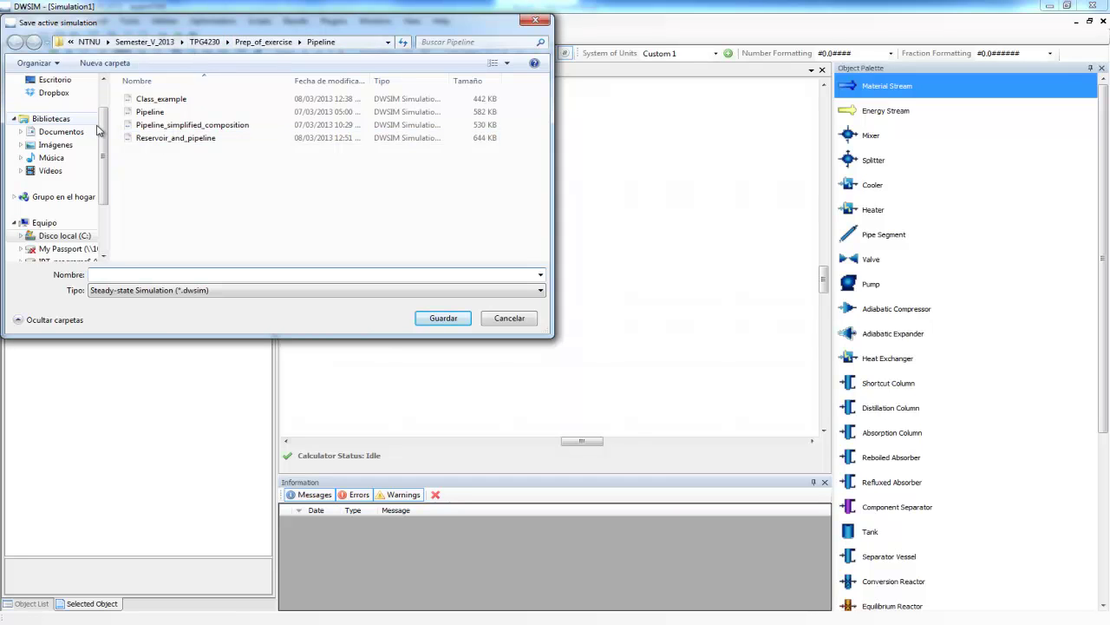
scroll(79, 102, up, 2)
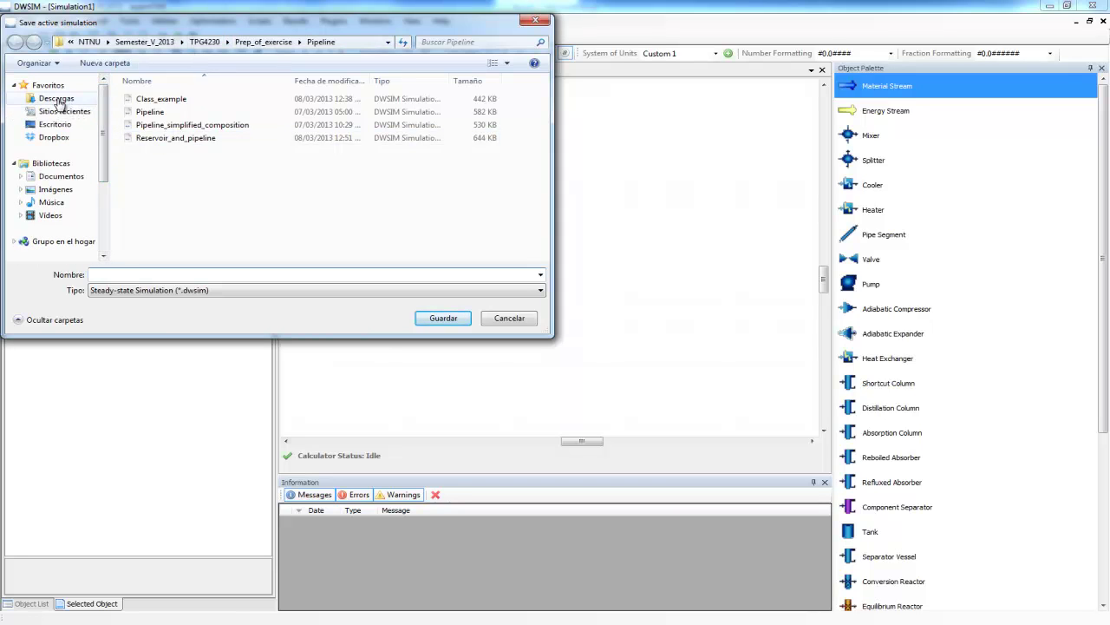
scroll(66, 174, down, 3)
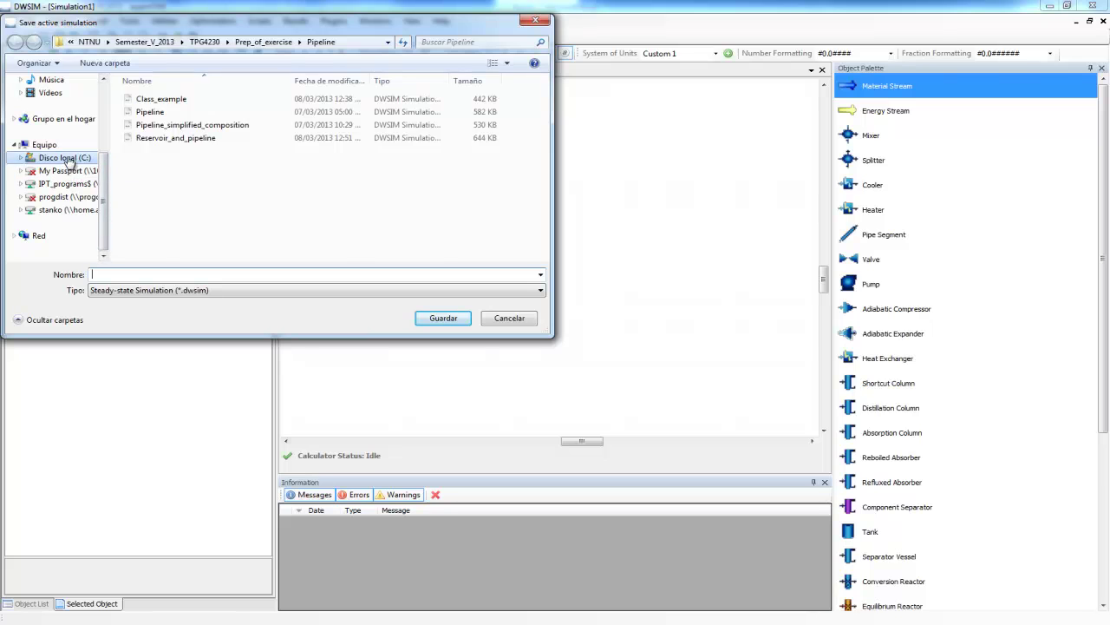
click(65, 157)
click(178, 217)
scroll(177, 217, down, 2)
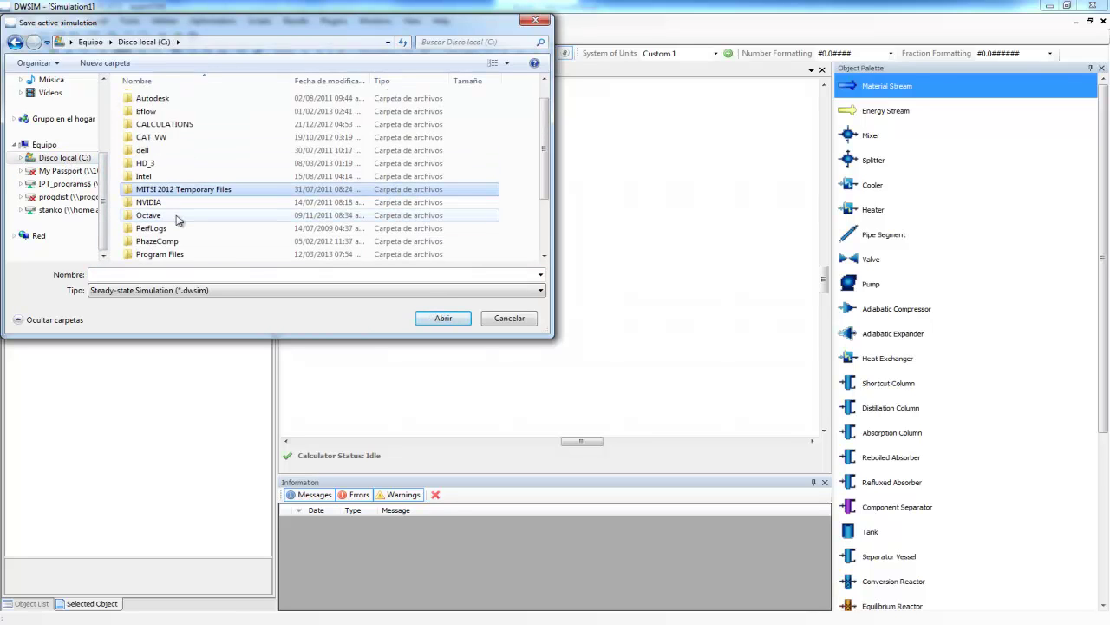
double_click(187, 242)
double_click(154, 100)
click(195, 275)
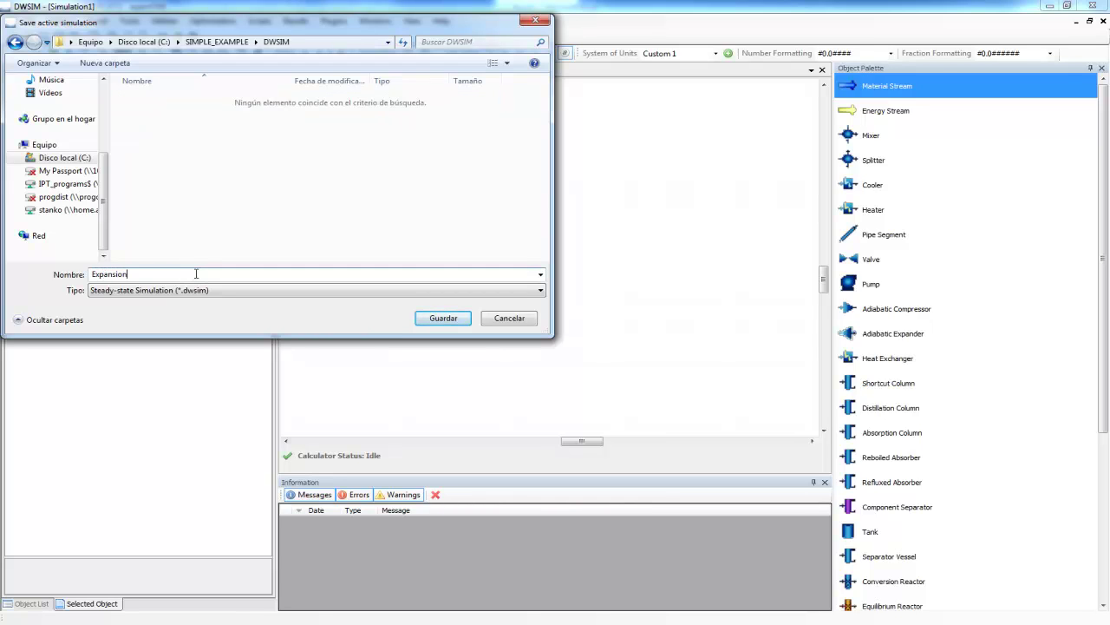
key(Return)
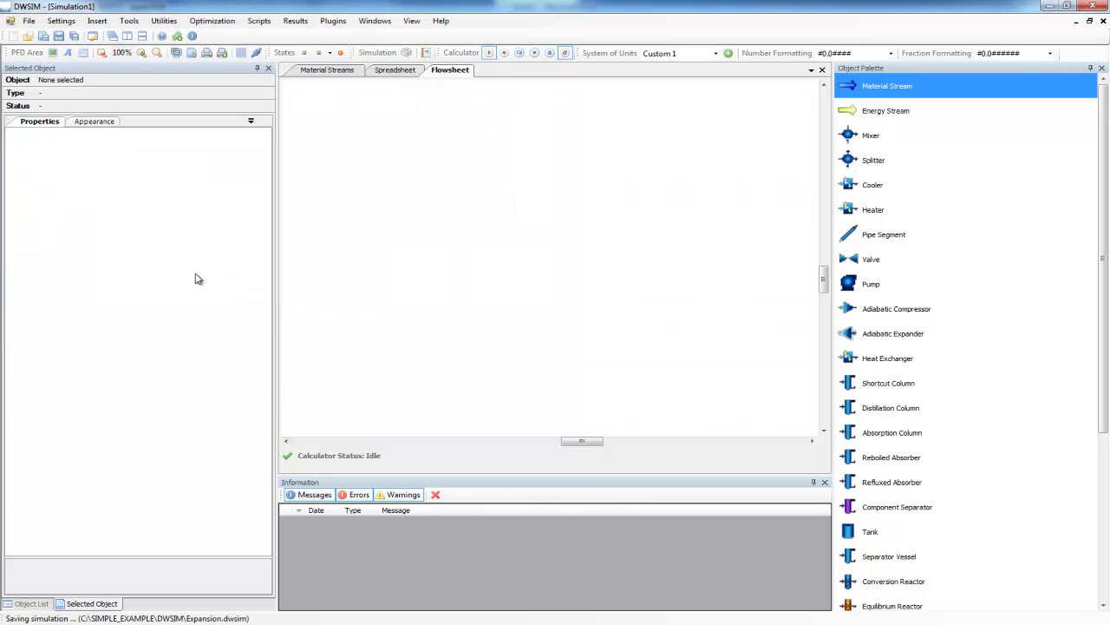
Step: Place a material stream in the upper-left part of the flowsheet and begin editing its molar composition
drag(888, 88, 336, 191)
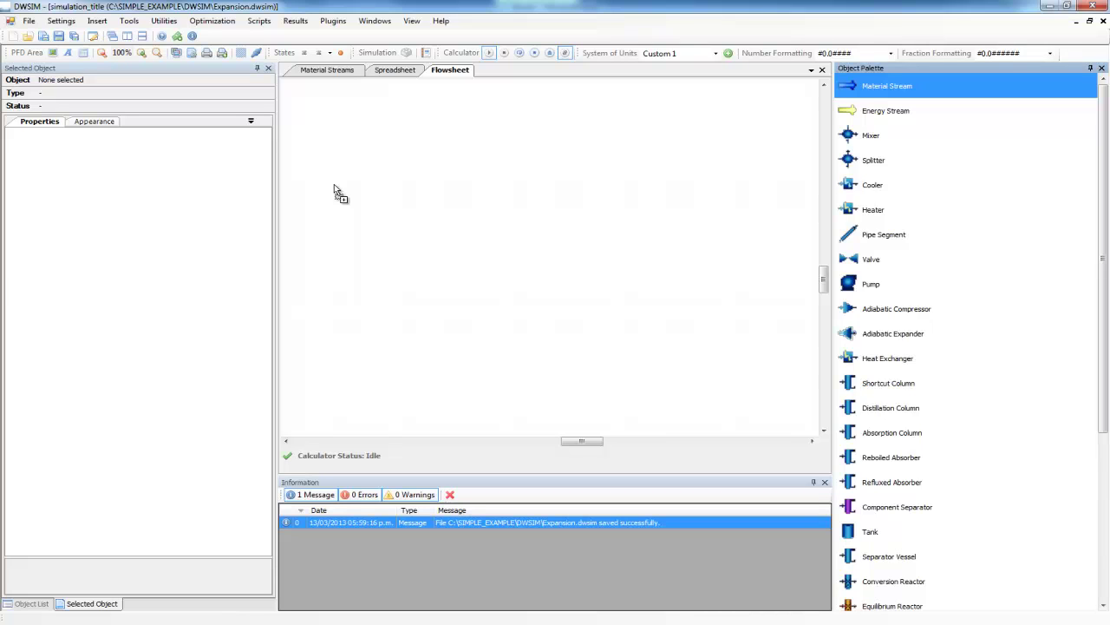
drag(334, 184, 329, 197)
click(567, 239)
key(Return)
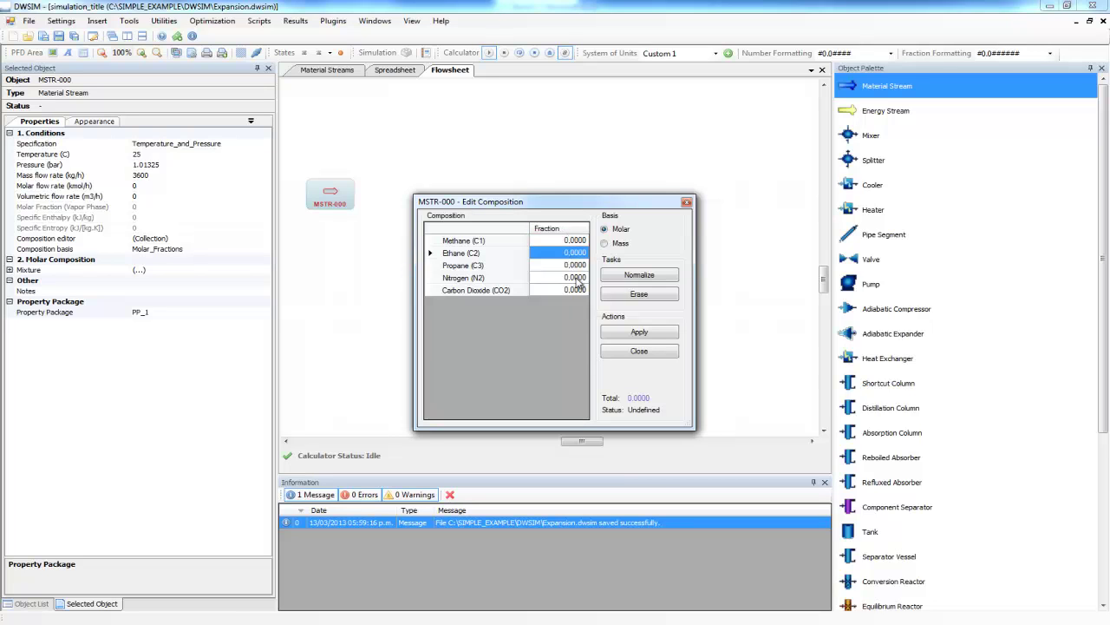
Step: Switch to Excel, copy 0.9600 from cell G5, and enter it in DWSIM as the stream's methane molar fraction
key(alt+Tab)
click(292, 180)
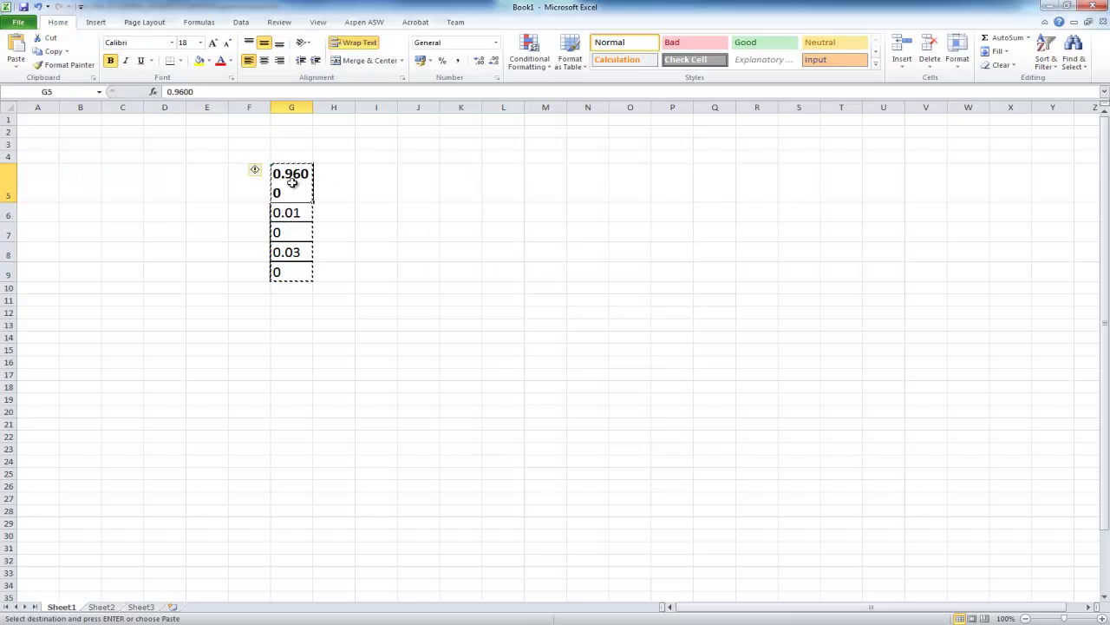
key(ctrl+c)
key(alt+Tab)
click(575, 241)
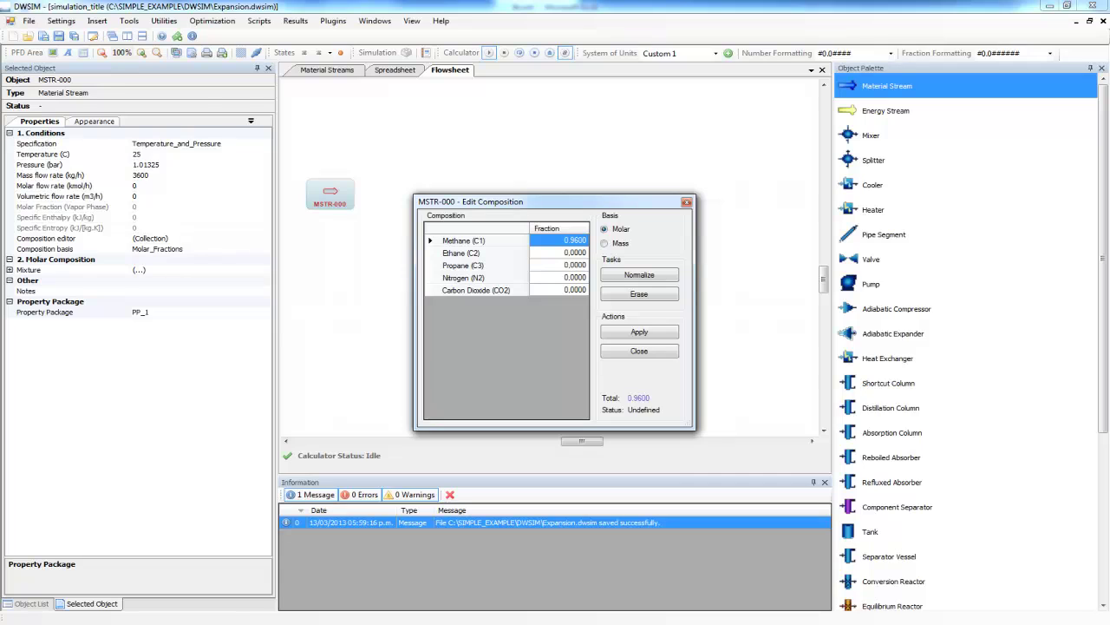
Step: Switch to Excel, copy 0.006 from cell G6, and enter it in DWSIM as the stream's ethane molar fraction
key(alt+Tab)
click(292, 213)
key(ctrl+c)
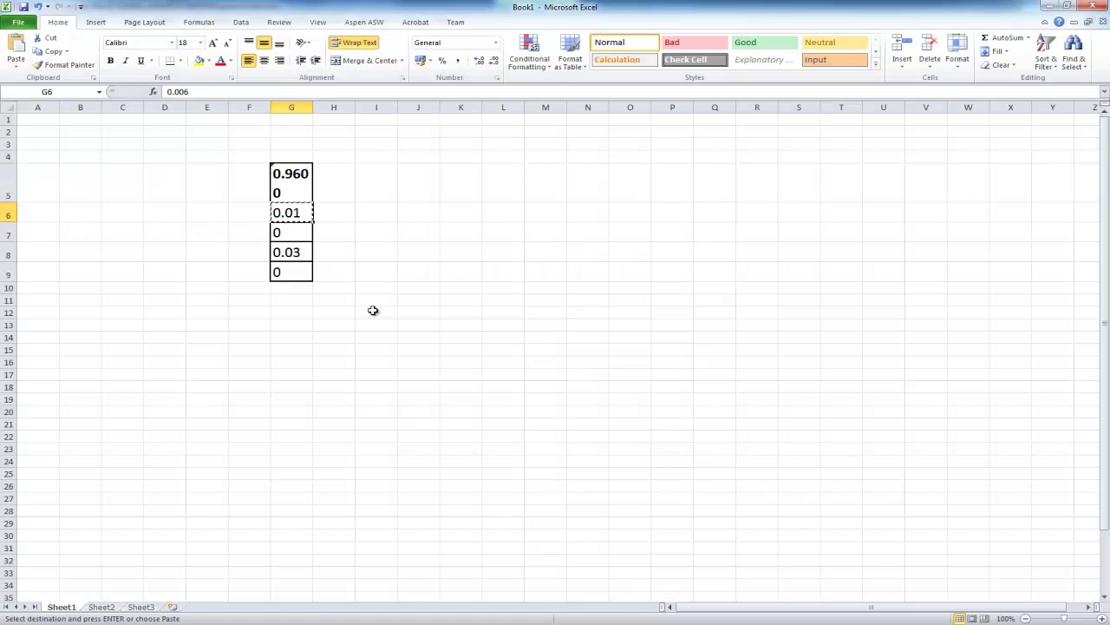
key(alt+Tab)
click(548, 253)
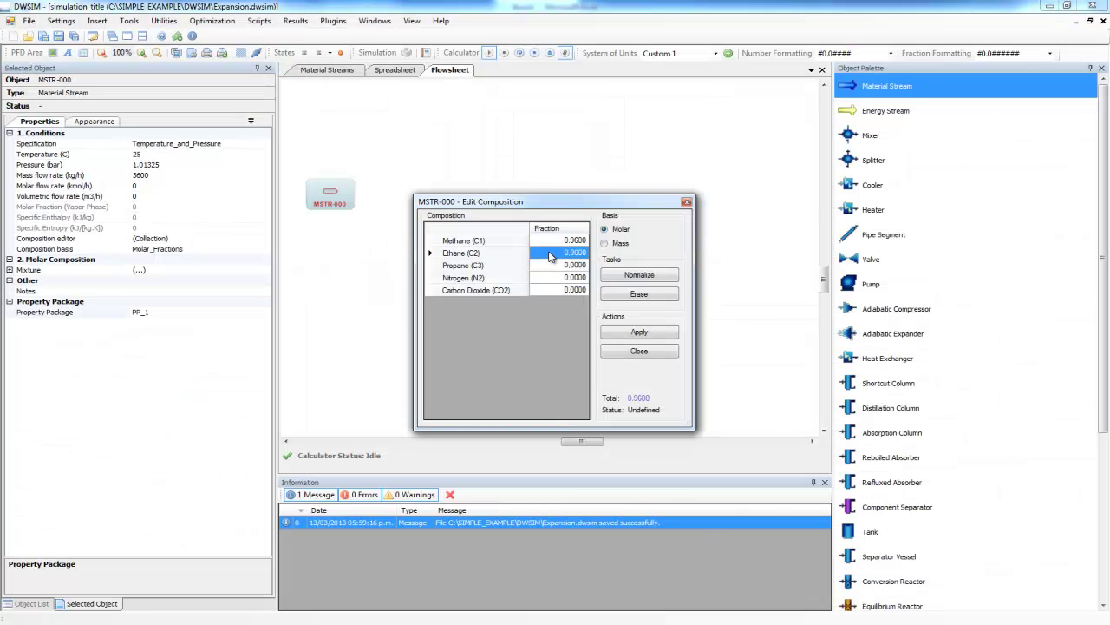
Step: Switch to Excel, copy 0.0033 from cell G7, and enter it in DWSIM as the stream's propane molar fraction
key(alt+Tab)
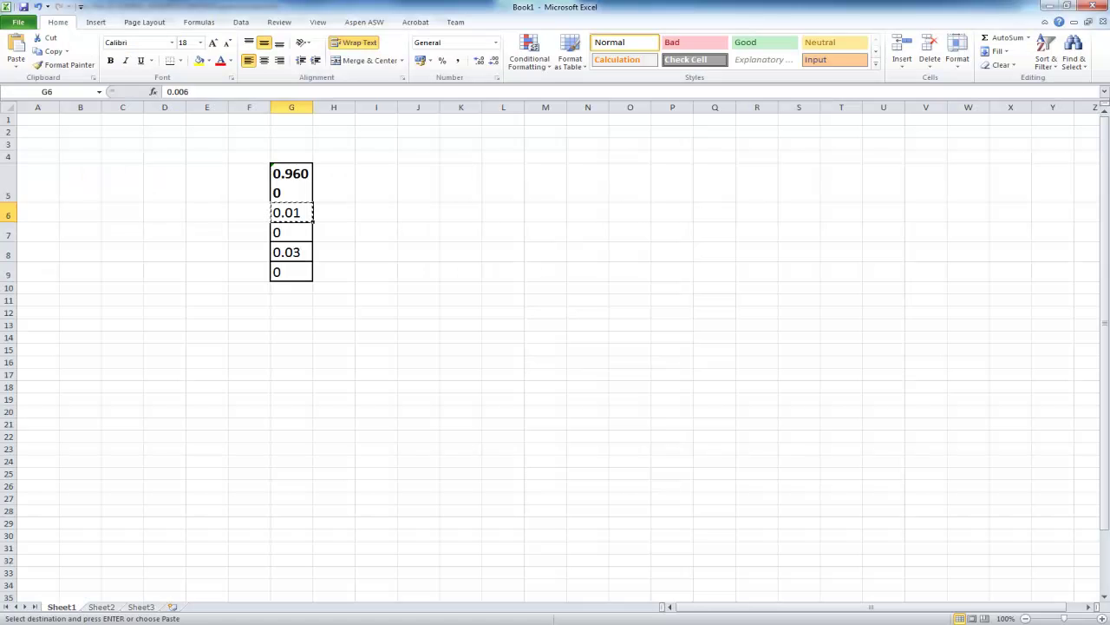
click(294, 233)
key(ctrl+c)
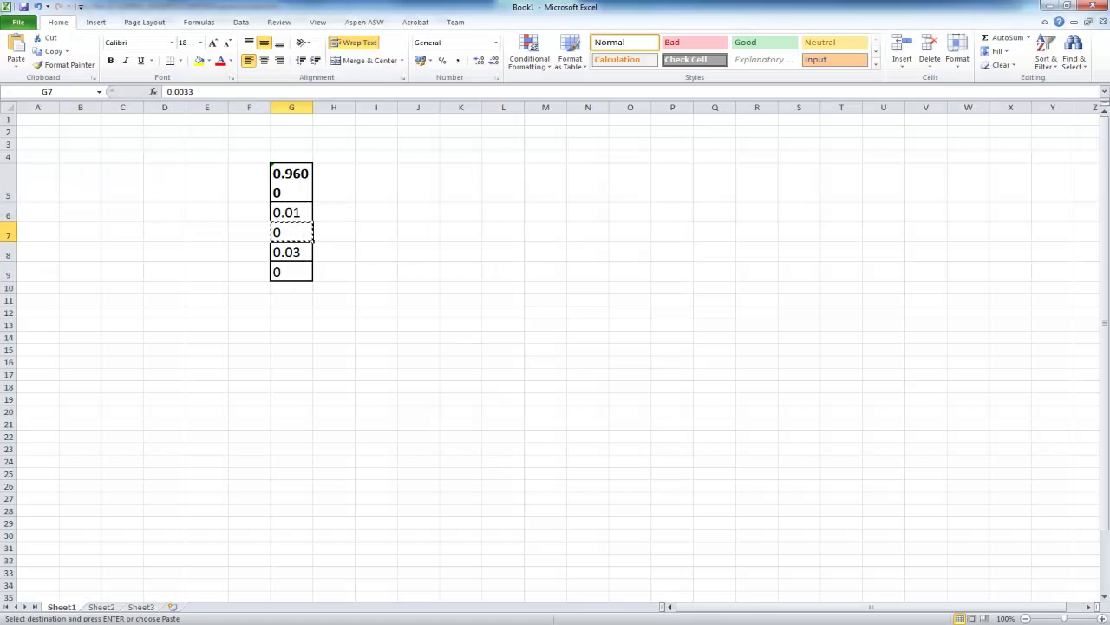
key(alt+Tab)
click(549, 270)
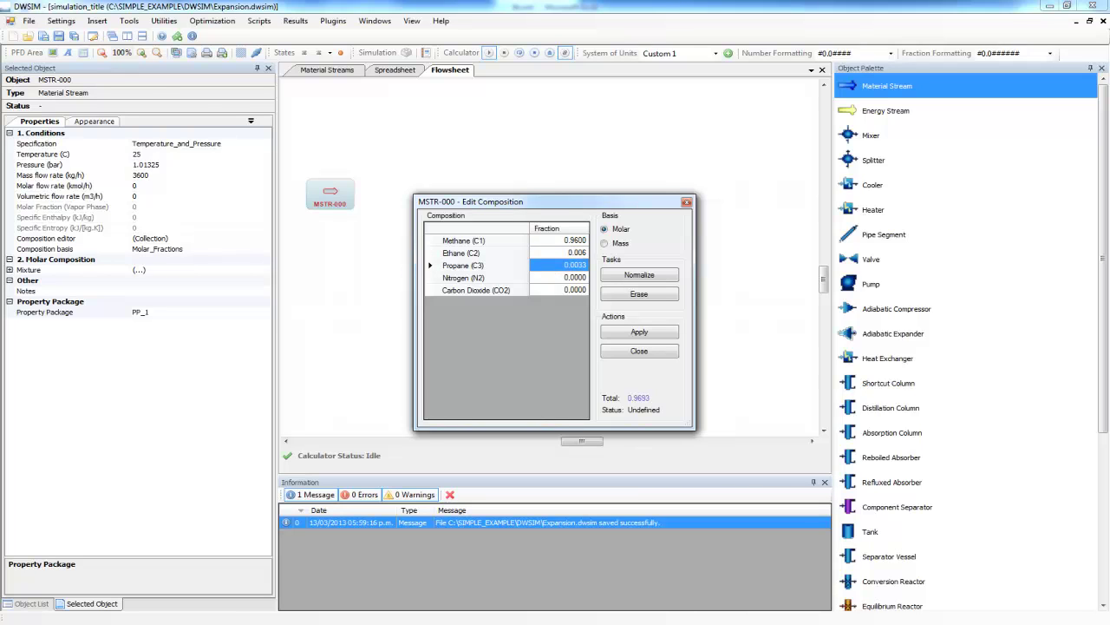
Step: Switch to Excel, copy 0.031 from cell G8, and enter it in DWSIM as the stream's nitrogen molar fraction
key(alt+Tab)
key(Down)
key(ctrl+c)
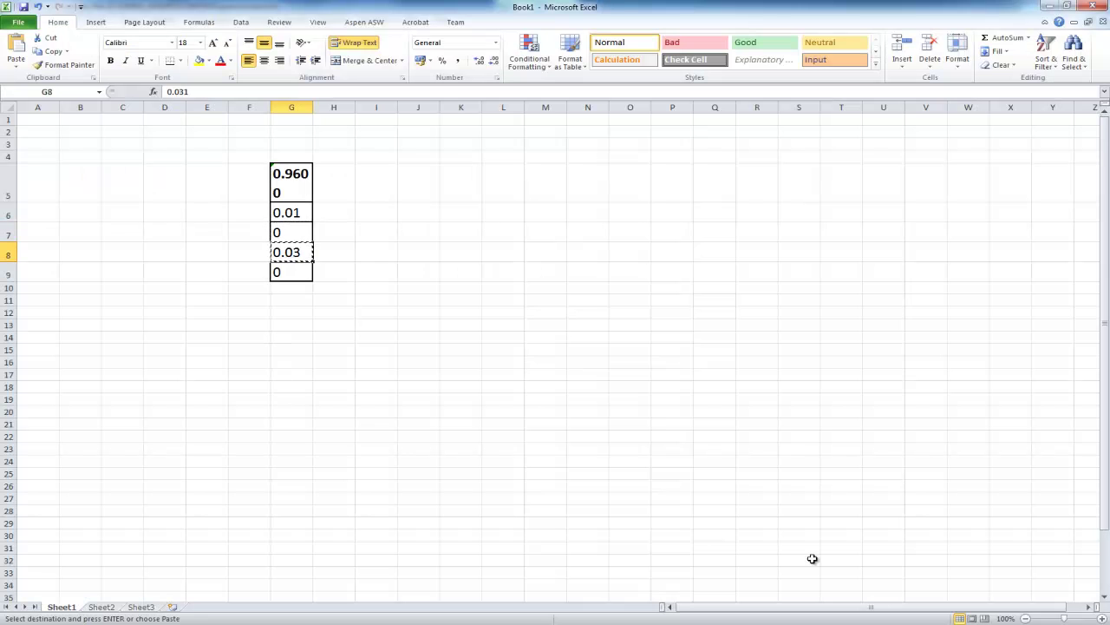
key(alt+Tab)
click(547, 278)
key(ctrl+v)
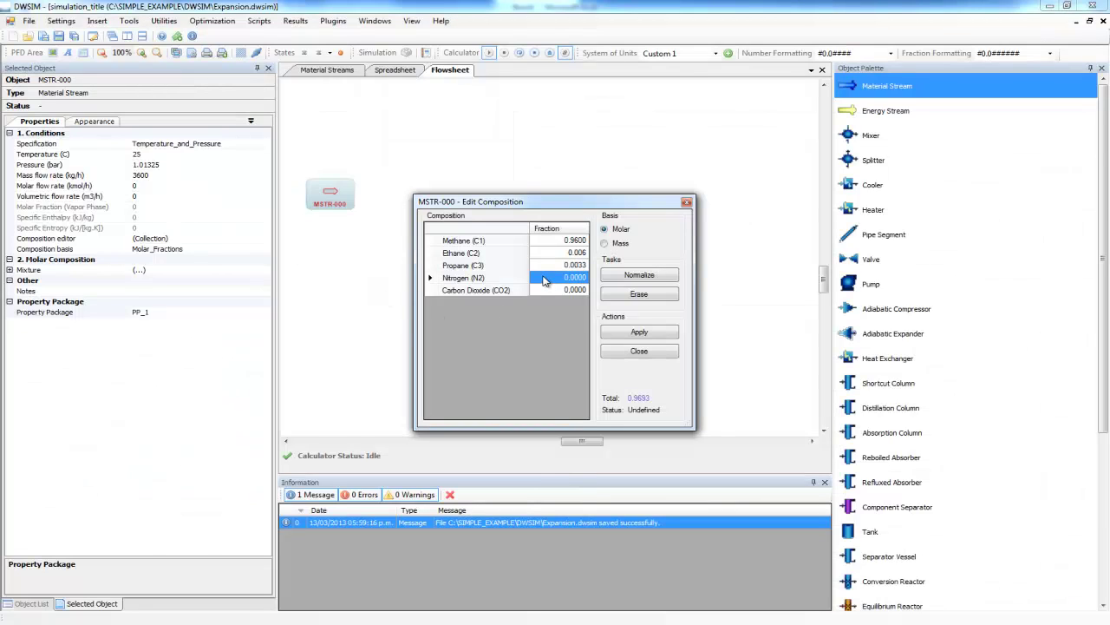
Step: Switch to Excel, copy 0.001 from cell G9, and enter it in DWSIM as the stream's carbon dioxide molar fraction
key(alt+Tab)
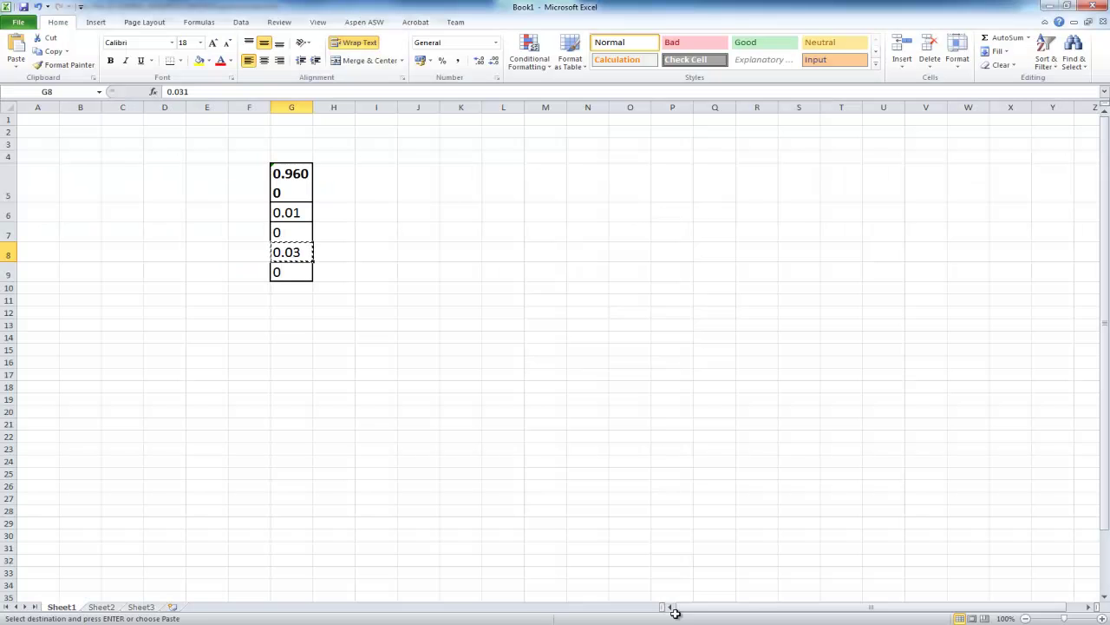
key(Down)
key(ctrl+c)
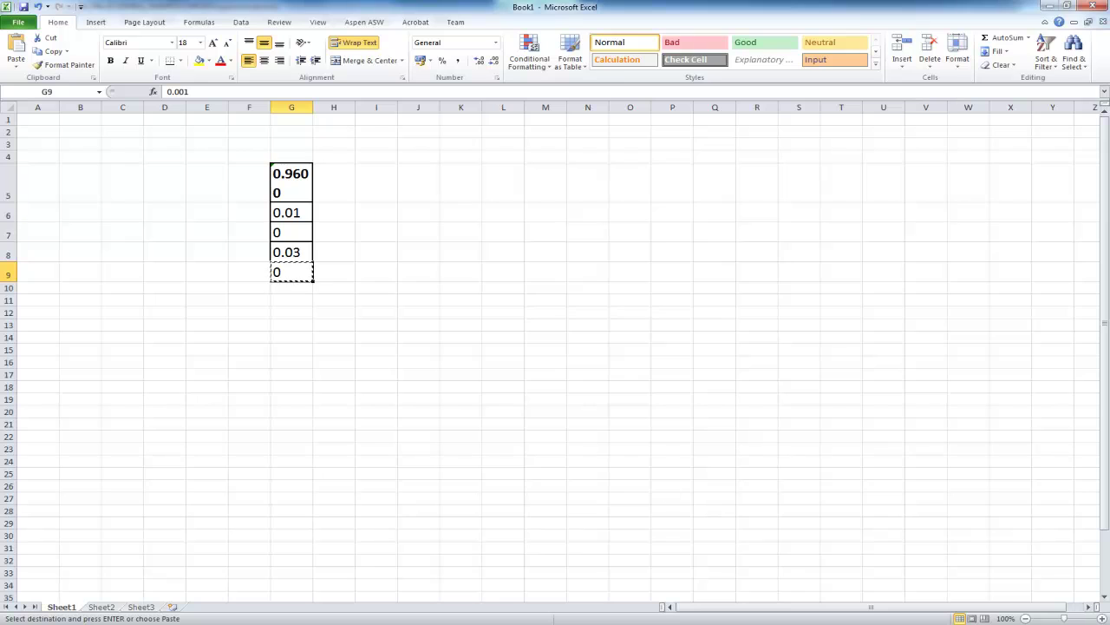
key(alt+Tab)
click(552, 289)
key(ctrl+v)
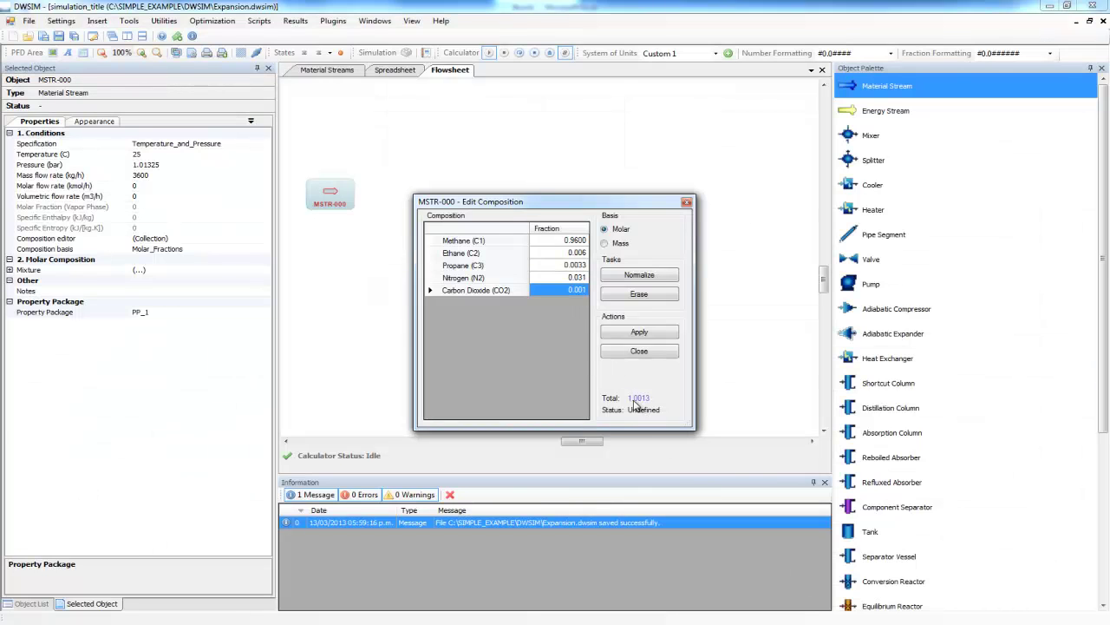
Step: Normalize the stream's molar composition, apply it, and close the composition editor
click(639, 276)
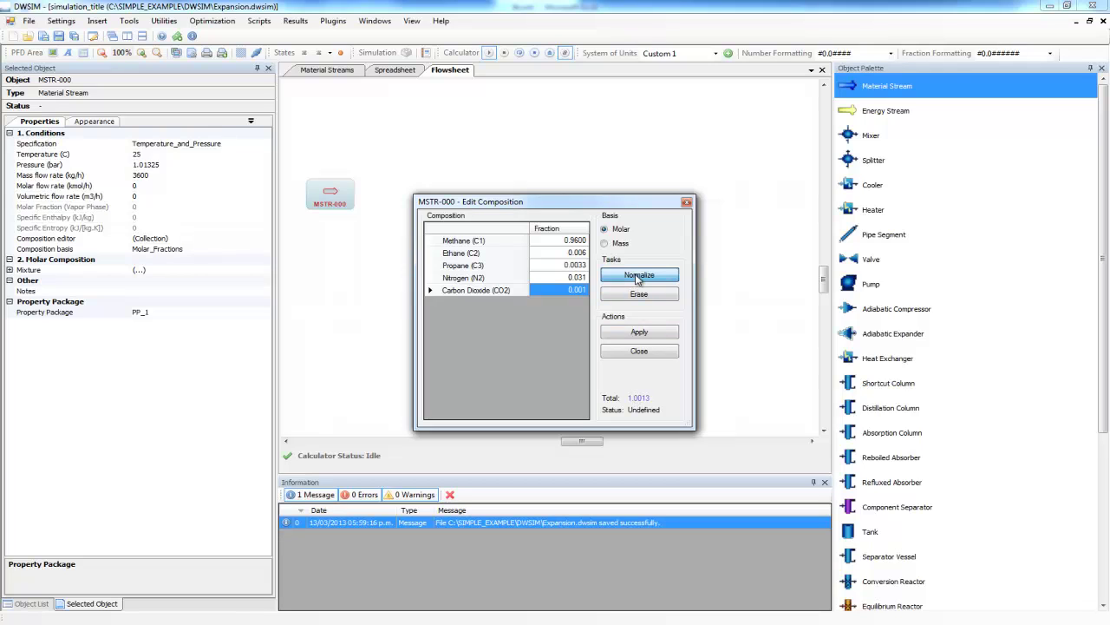
click(640, 333)
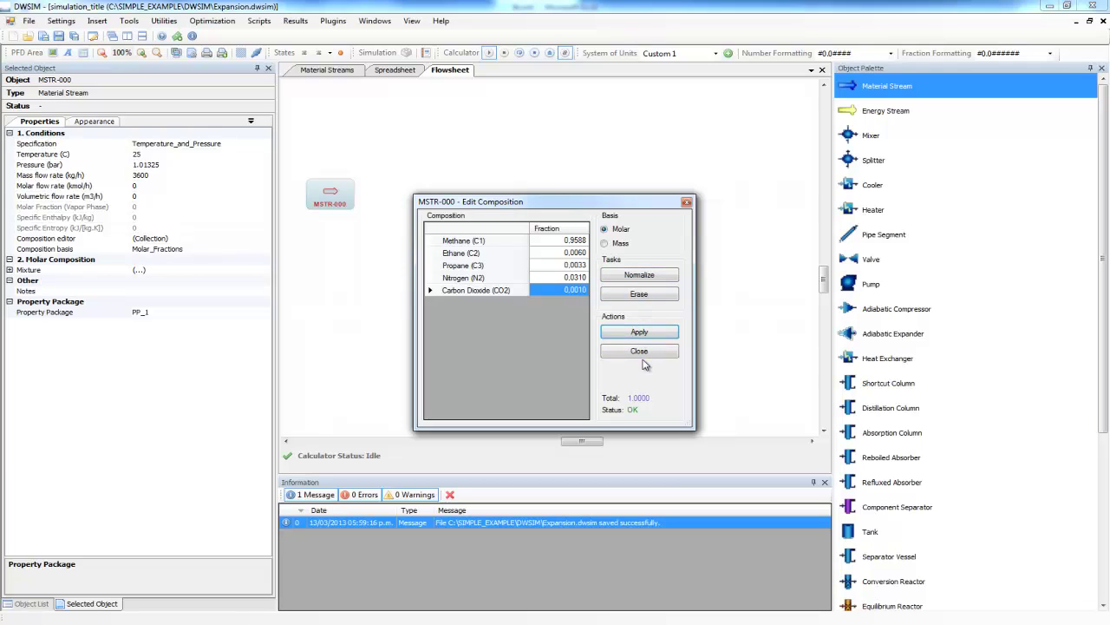
click(645, 351)
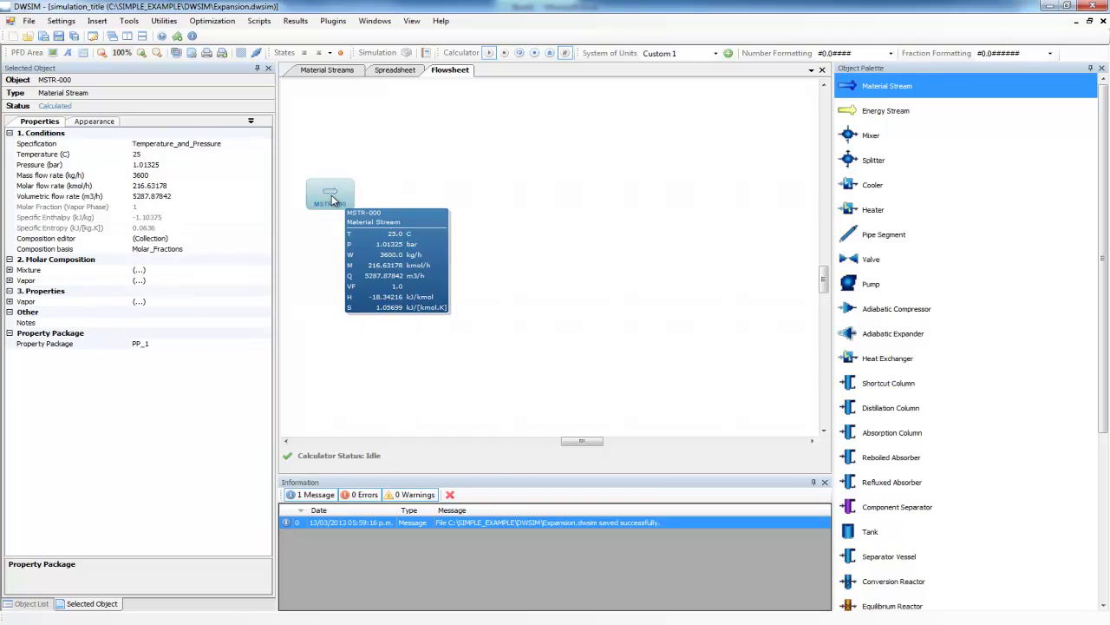
Step: Rename the material stream MSTR-000 as 1 and check its name
click(94, 121)
click(163, 144)
click(133, 144)
text(1)
key(Return)
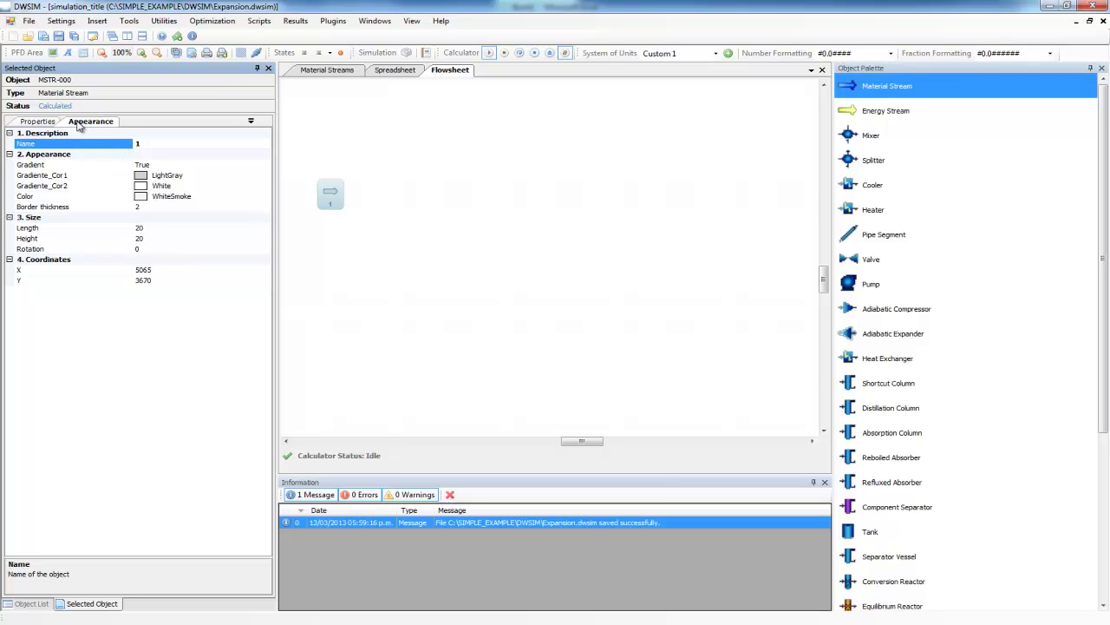
click(333, 197)
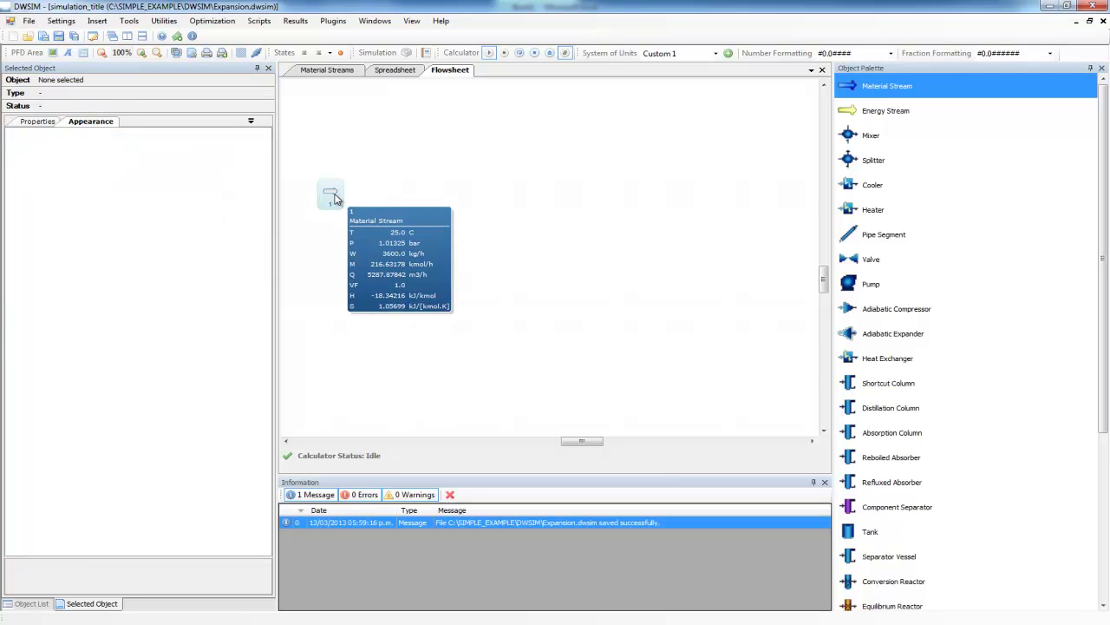
click(95, 121)
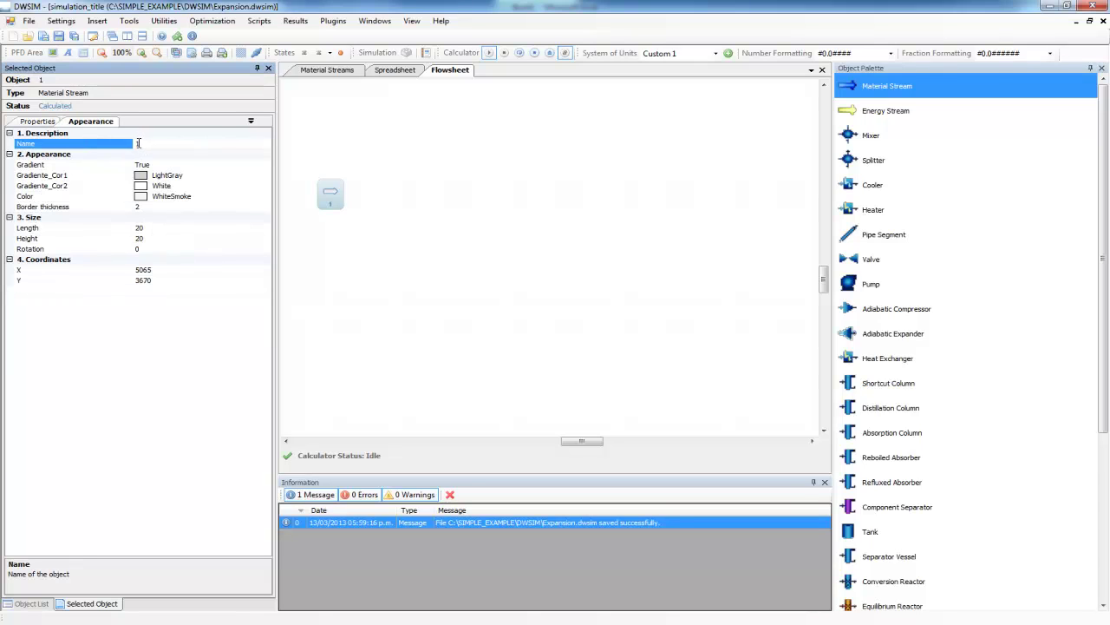
Step: Set stream 1's temperature to 3 °C and its pressure to 55 bar
click(40, 121)
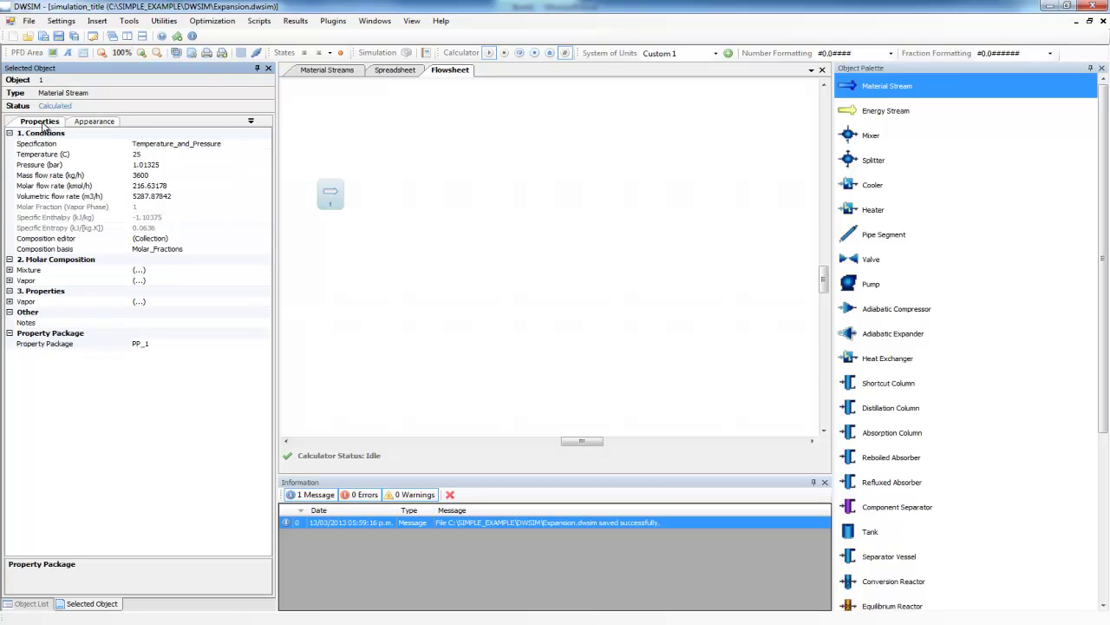
click(141, 154)
text(3)
key(Return)
click(153, 165)
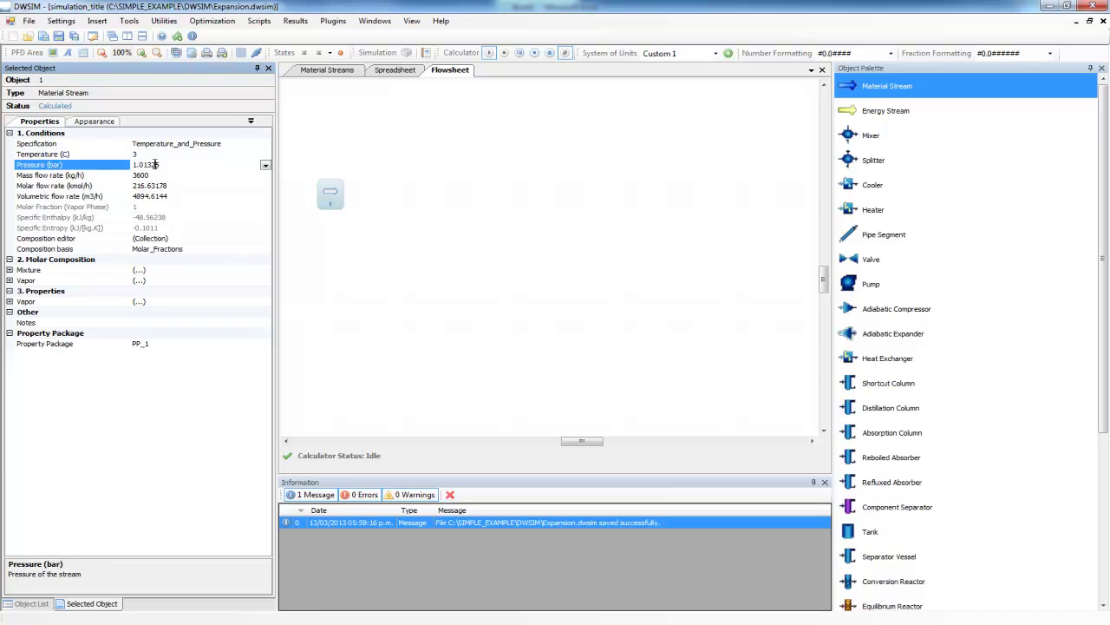
drag(148, 165, 127, 169)
text(55)
key(Return)
Step: Set stream 1's molar flow rate to 2677 kmol/h
click(156, 185)
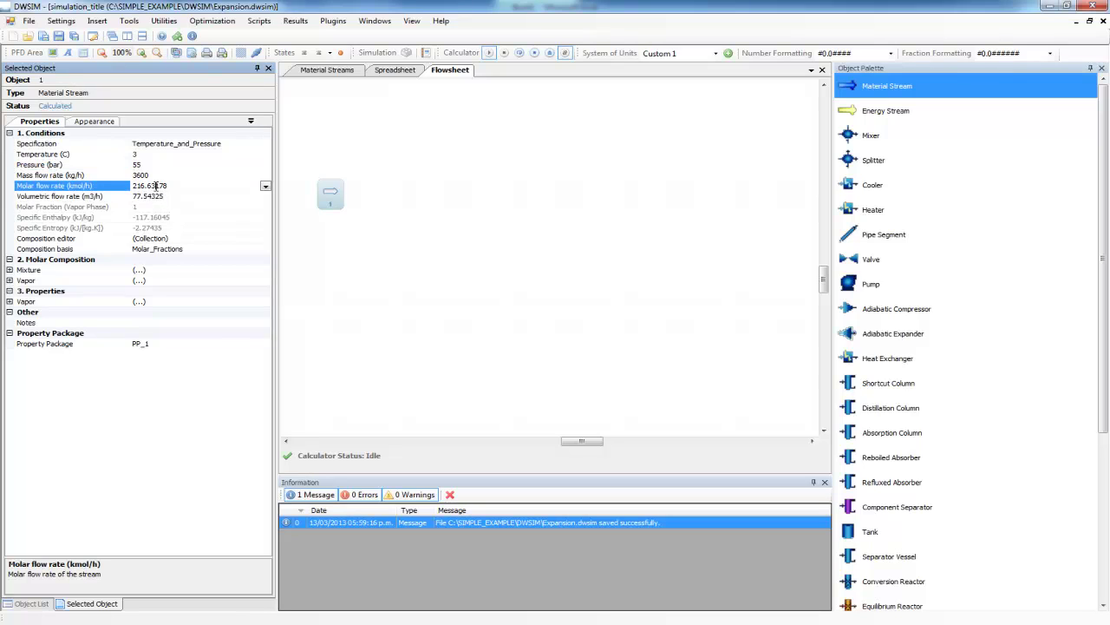
drag(171, 185, 140, 187)
text(8)
key(Return)
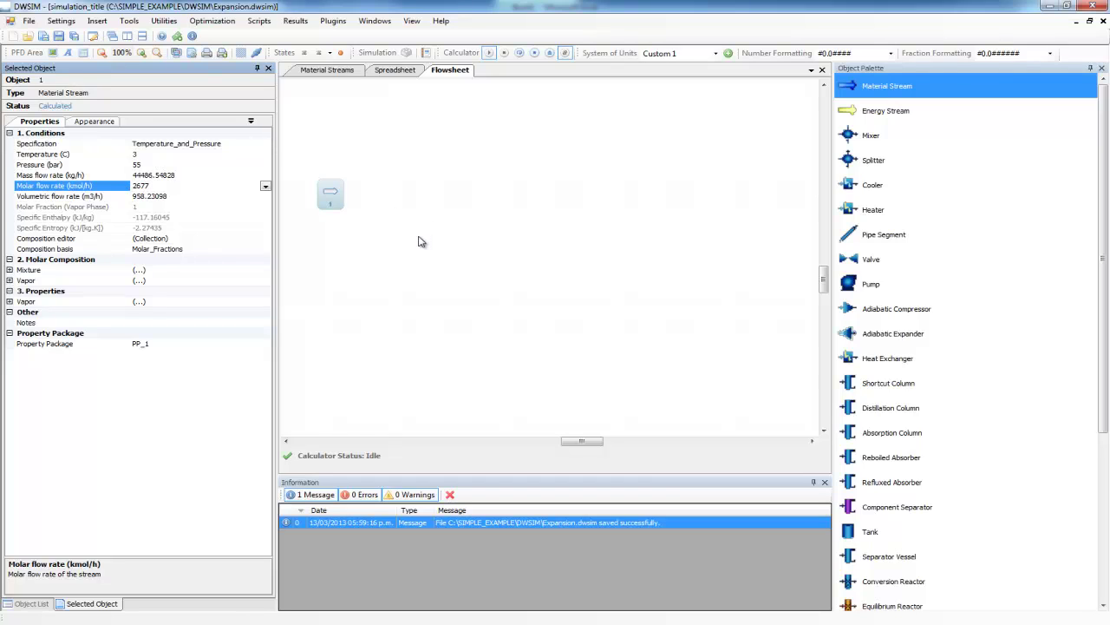
Step: Place a heater on the flowsheet just to the right of stream 1 and view its properties
click(422, 242)
drag(876, 208, 381, 190)
click(389, 233)
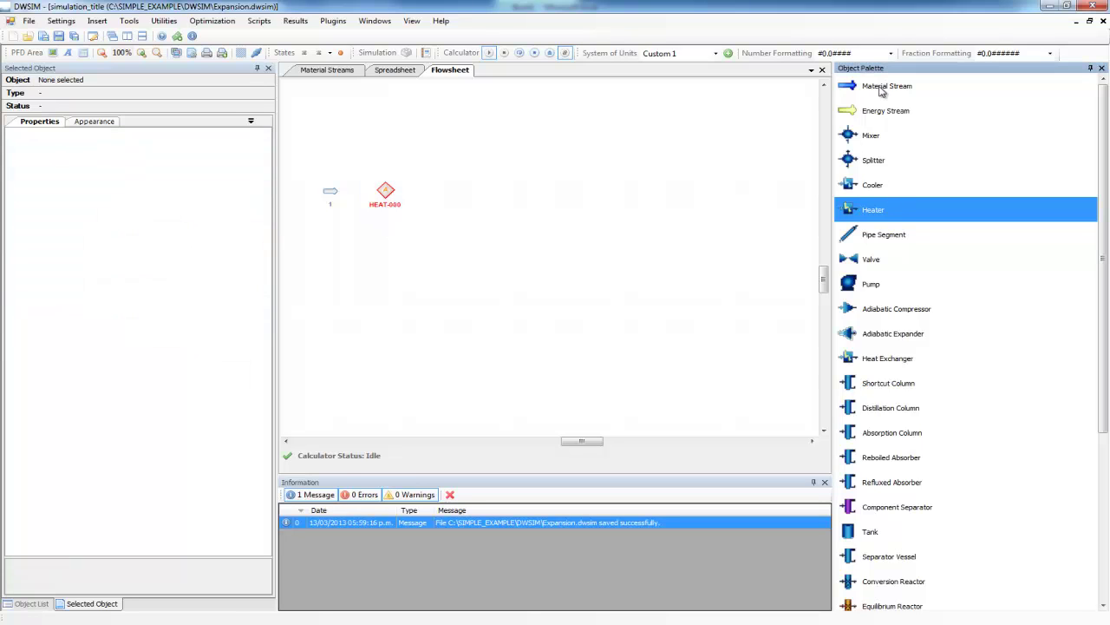
click(386, 190)
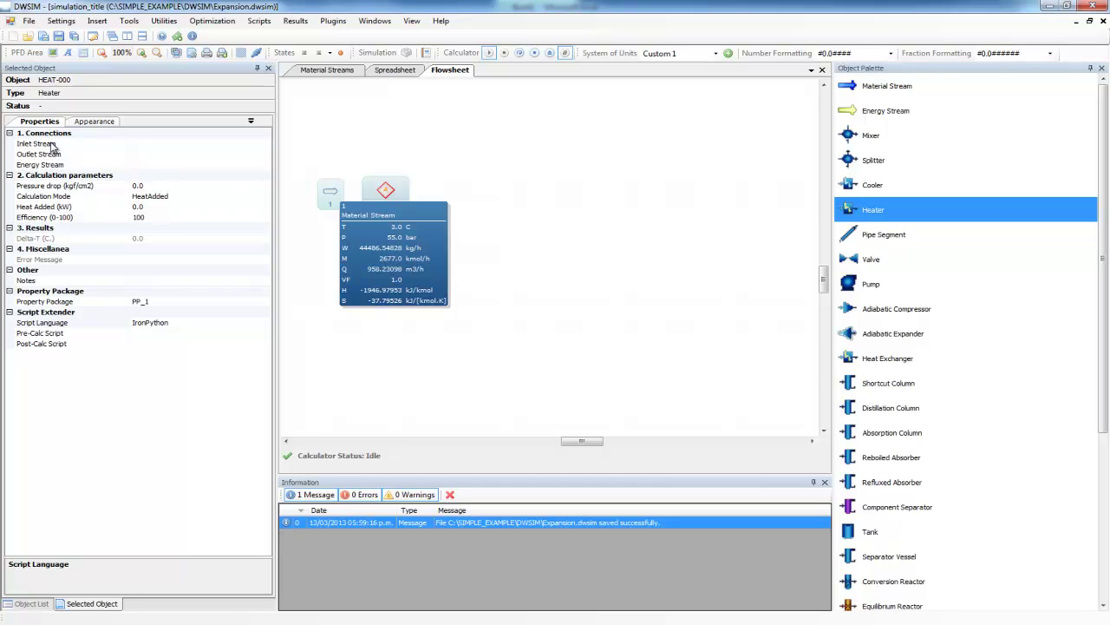
click(520, 200)
Step: Place a material stream to the right of the heater, level with it, and an energy stream below the heater
drag(886, 89, 441, 206)
click(687, 203)
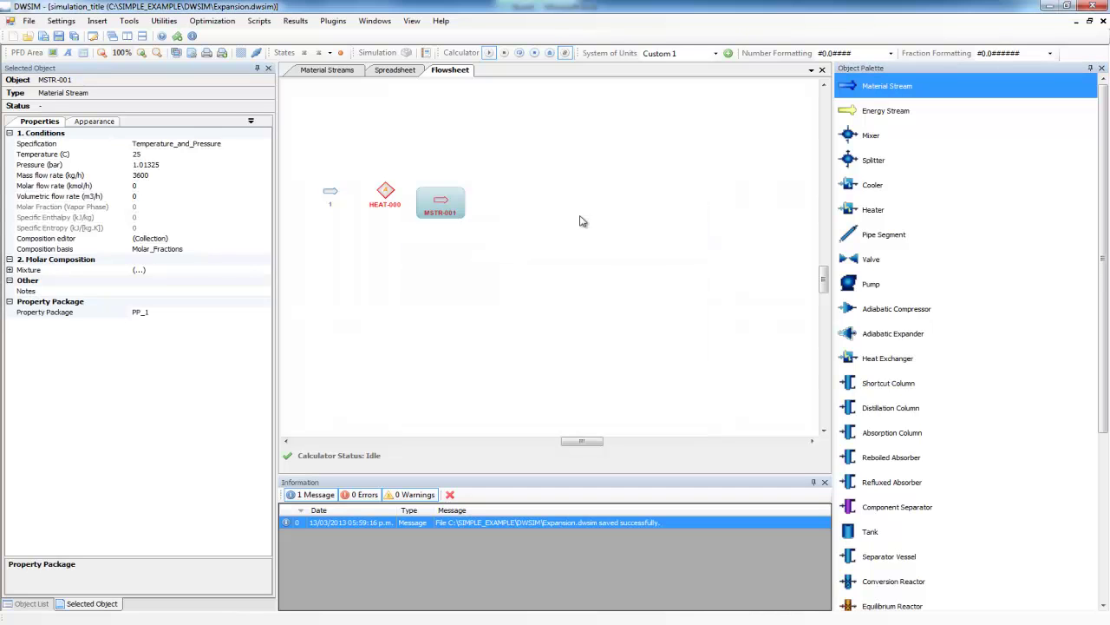
click(440, 208)
drag(882, 117, 377, 245)
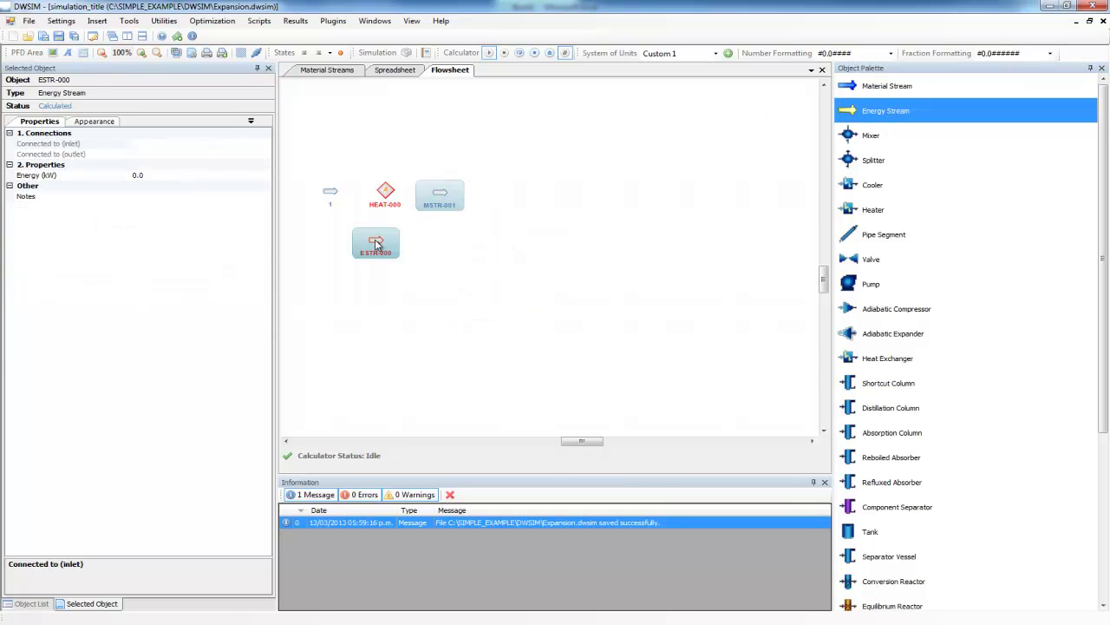
Step: Rename the material stream to the right of the heater as 2
click(440, 192)
click(95, 123)
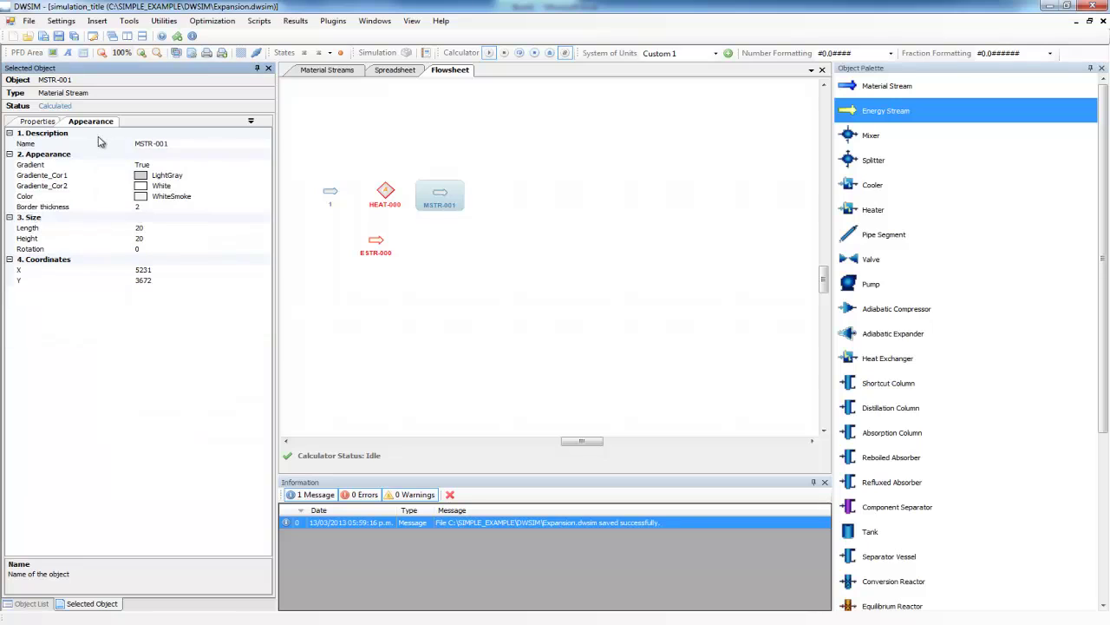
click(168, 144)
double_click(169, 144)
text(2)
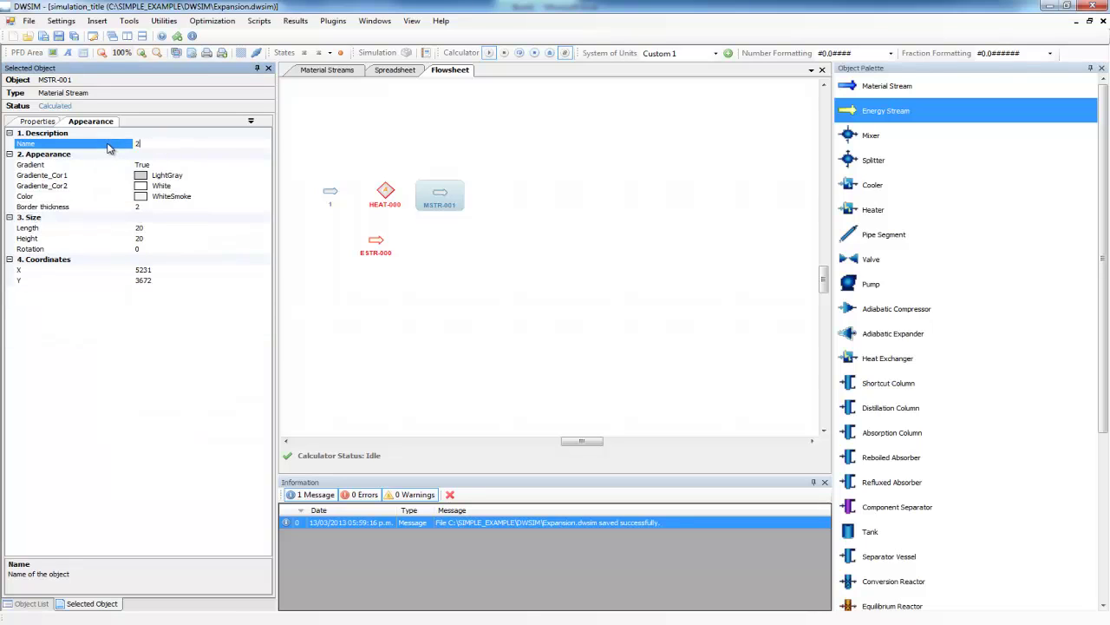
key(Return)
Step: Connect the heater with stream 1 as inlet, stream 2 as outlet, and ESTR-000 as its energy stream
click(382, 196)
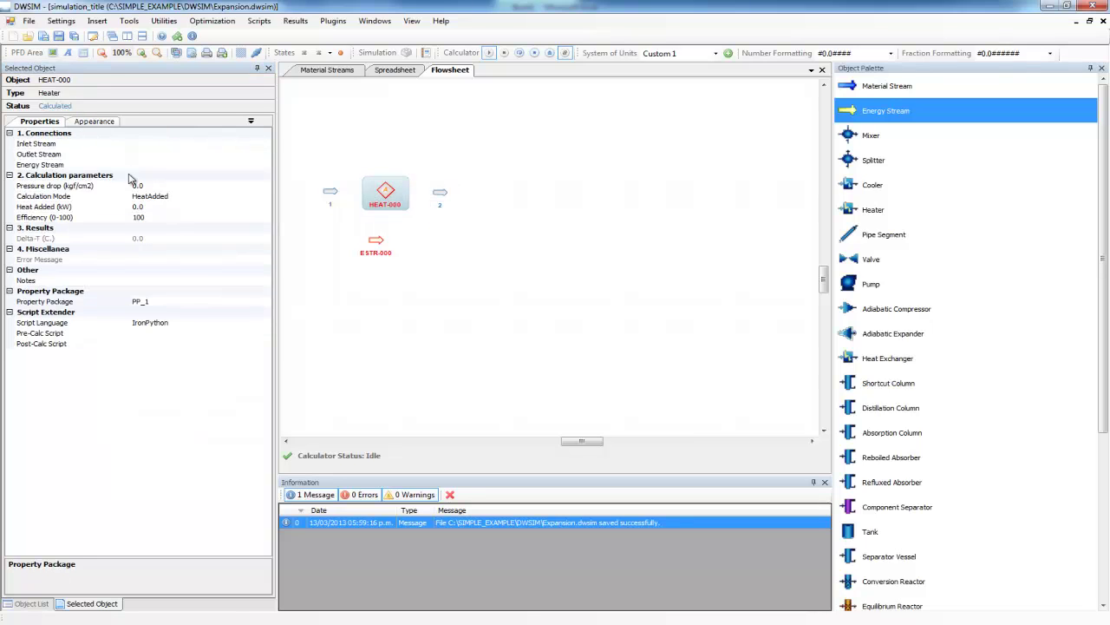
click(122, 145)
click(266, 144)
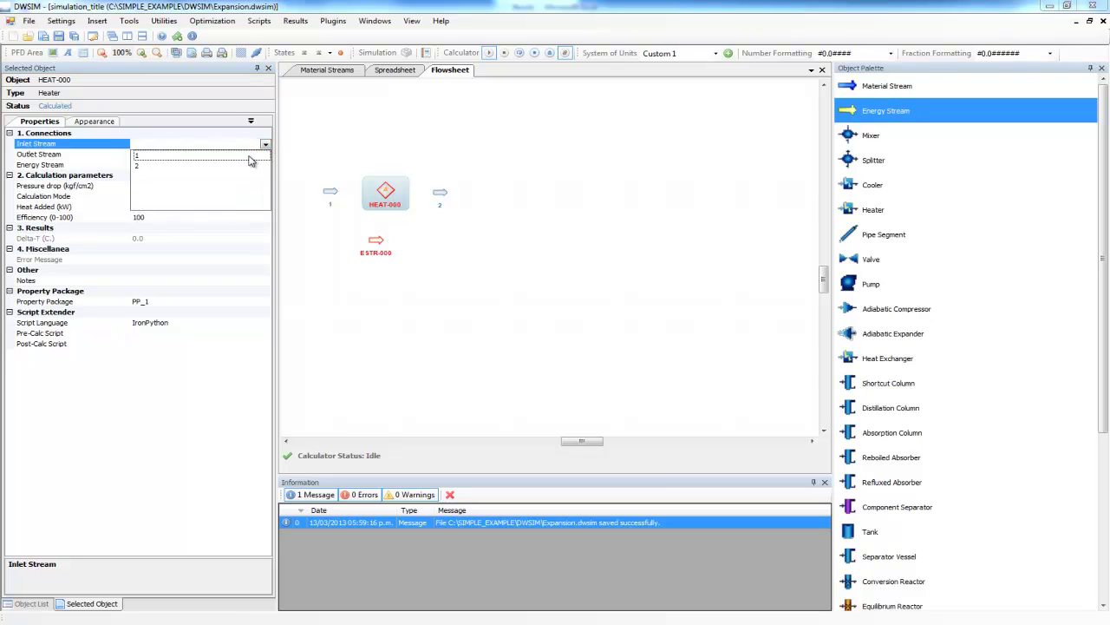
click(249, 162)
click(251, 155)
click(265, 155)
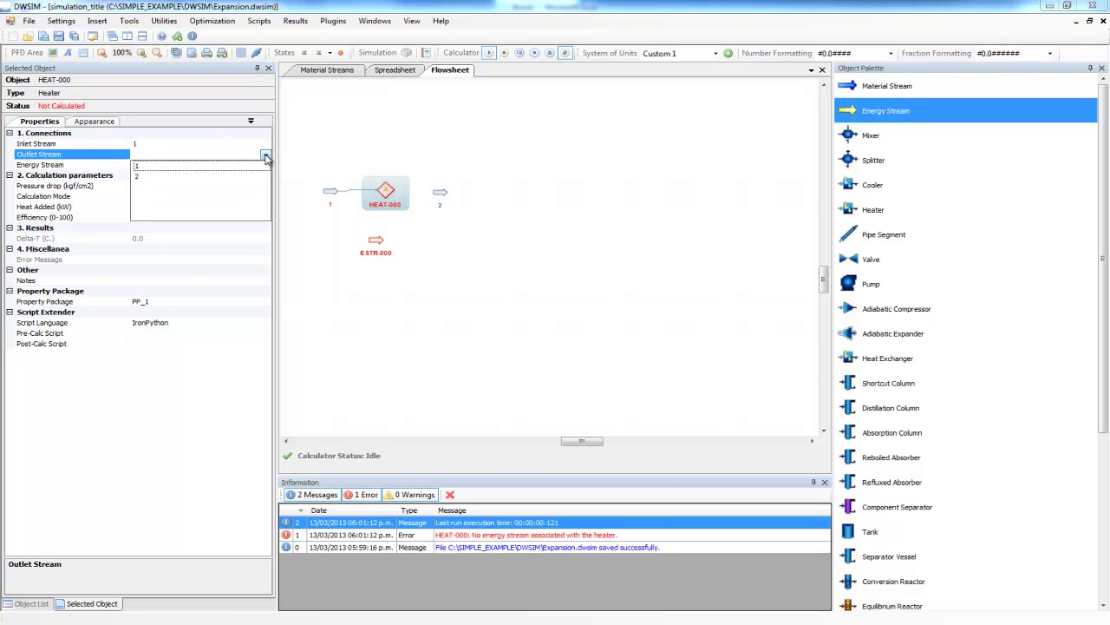
click(247, 176)
click(265, 166)
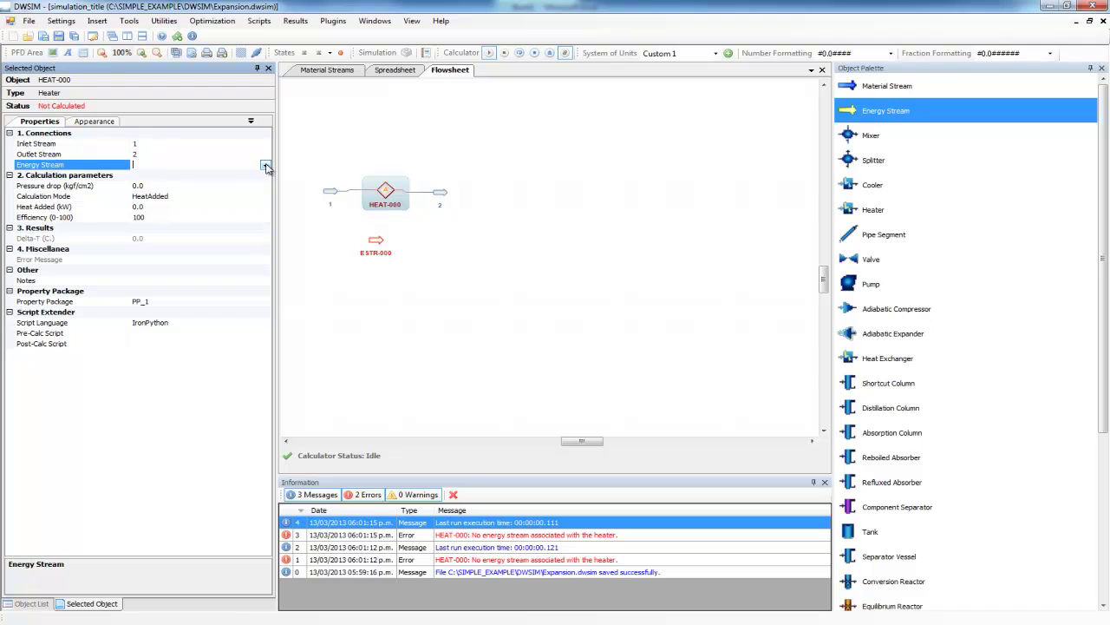
click(235, 178)
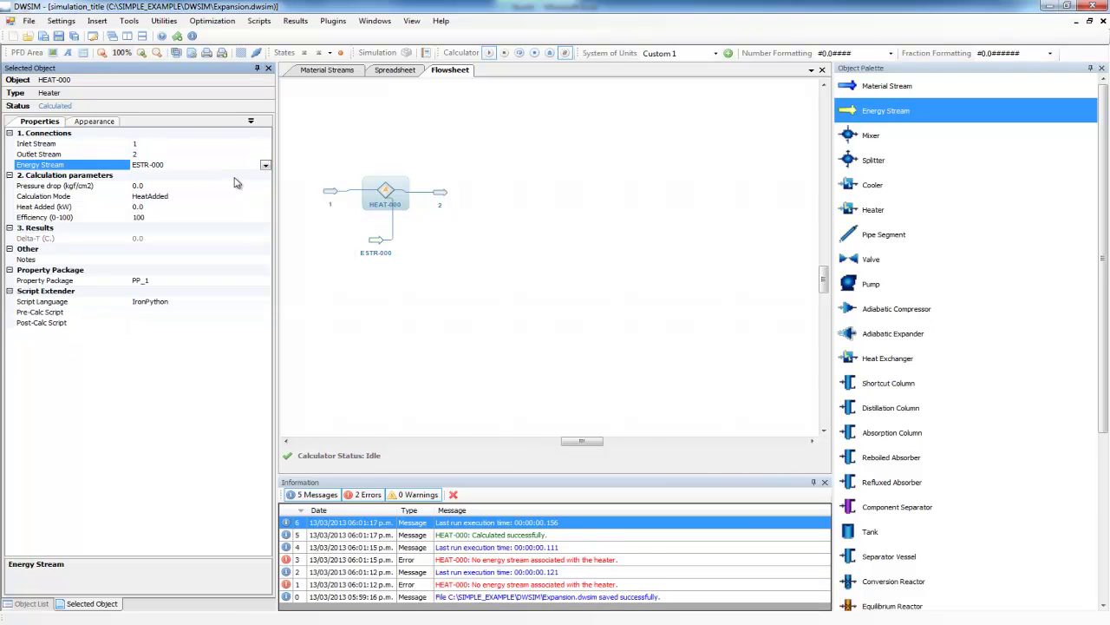
Step: Set the heater's calculation mode to OutletTemperature with an outlet temperature of 20 °C, and check stream 2's conditions
click(438, 201)
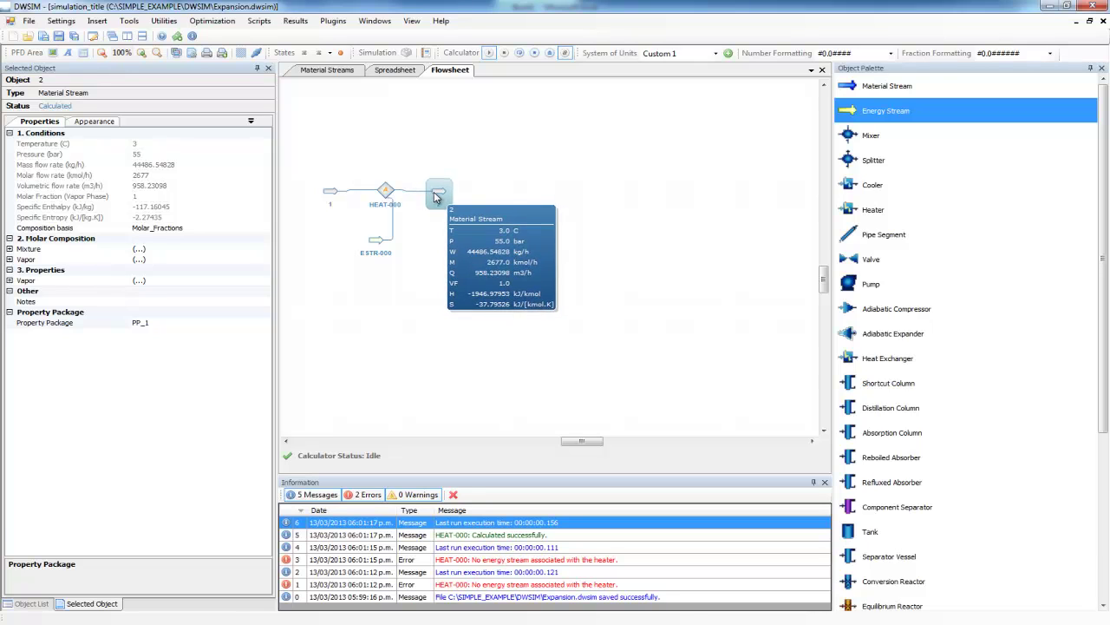
click(386, 192)
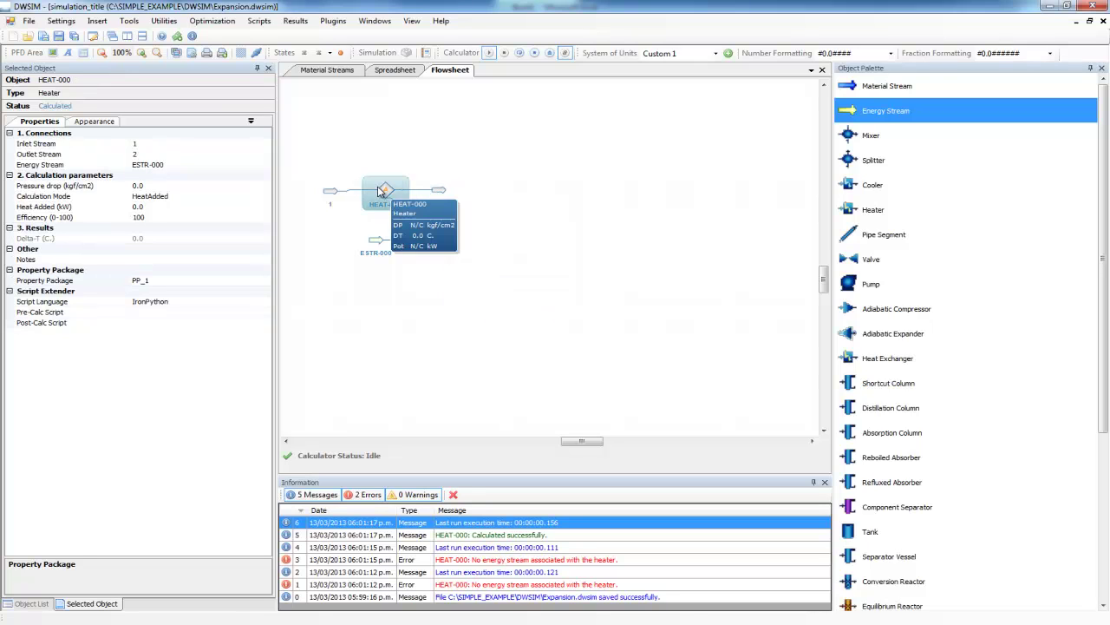
click(154, 197)
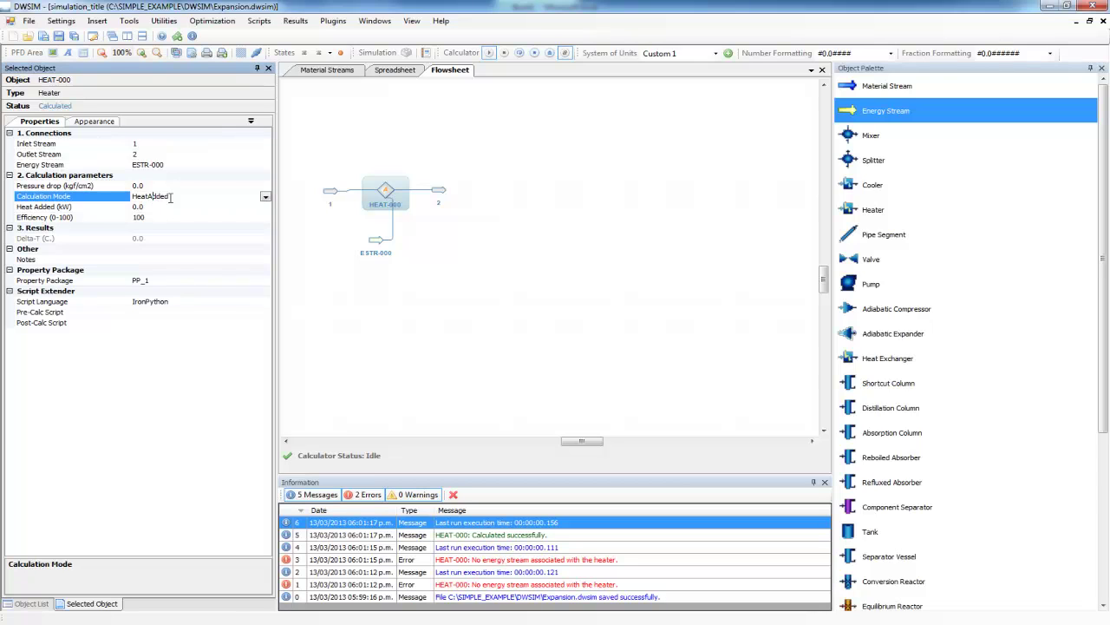
click(265, 197)
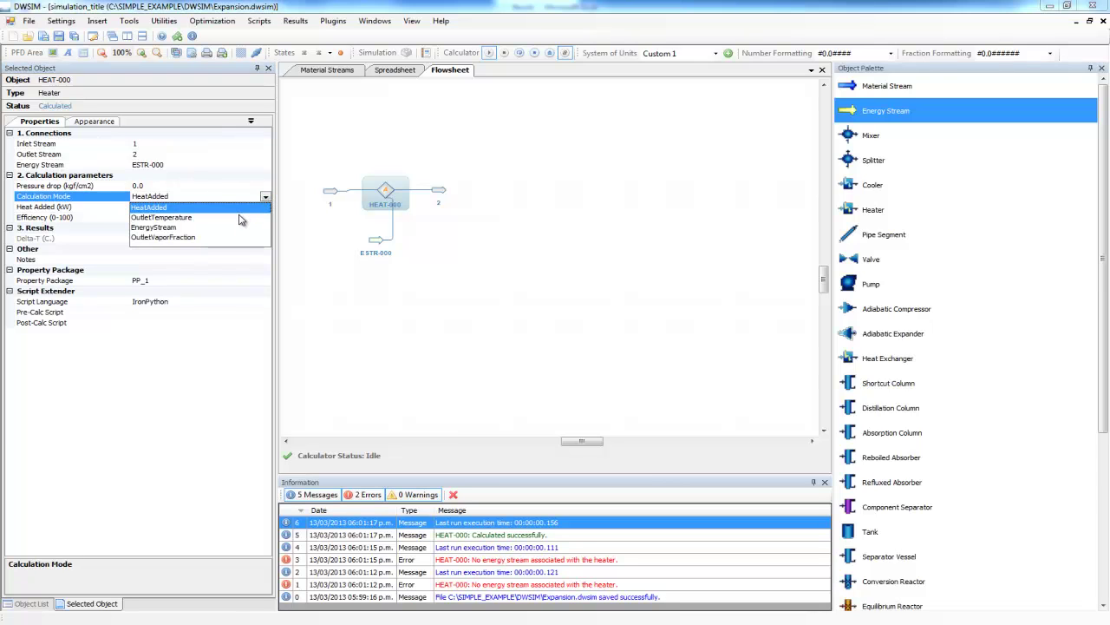
click(184, 216)
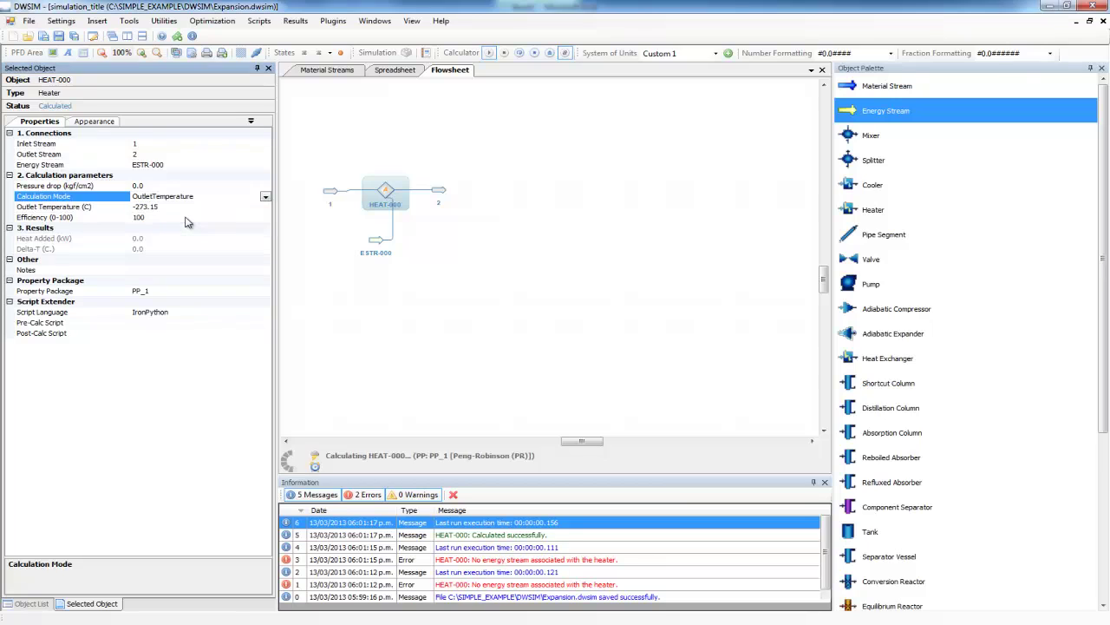
click(165, 207)
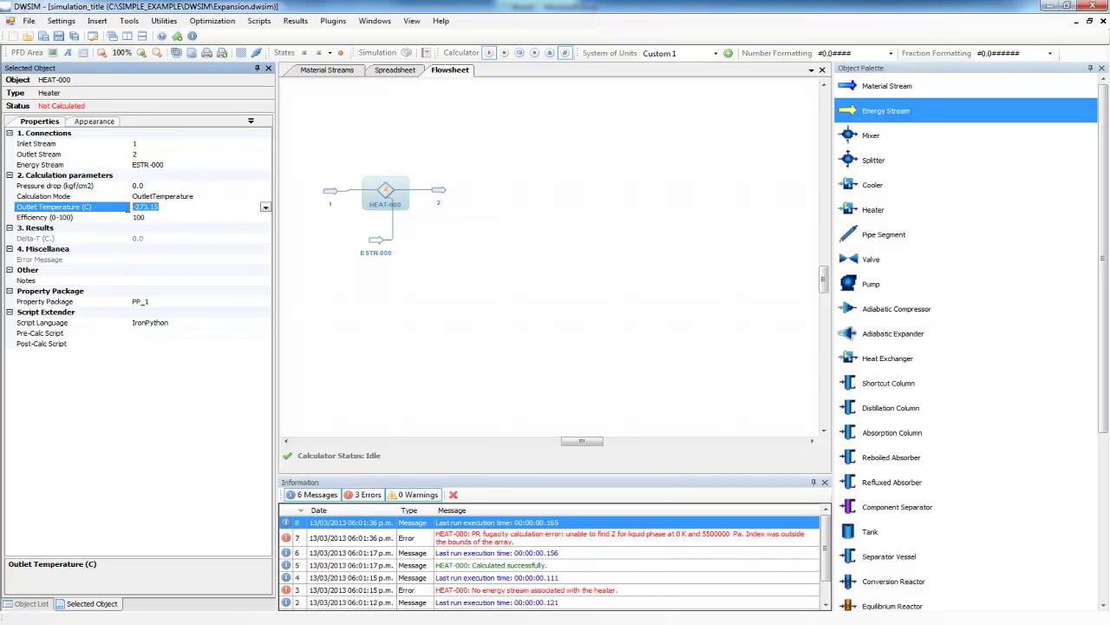
text(20)
key(Return)
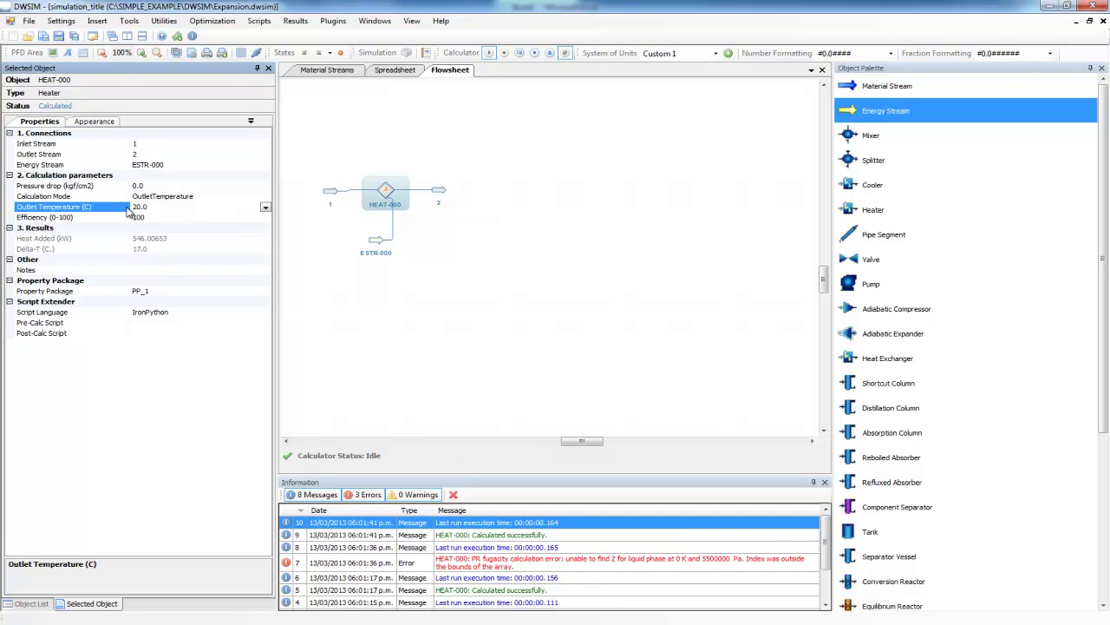
click(440, 191)
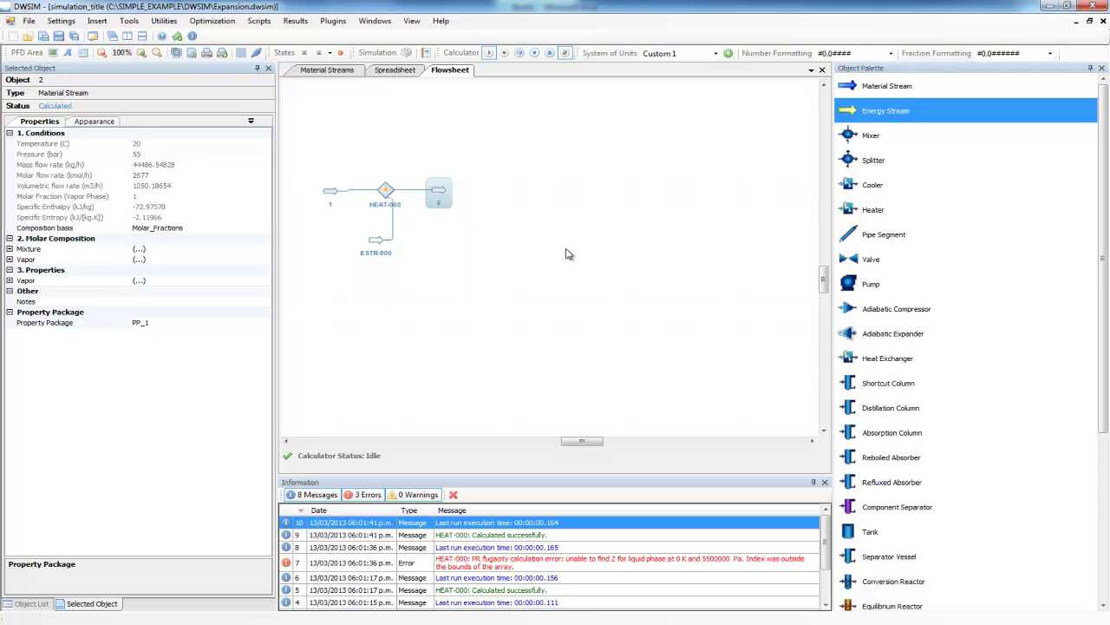
Step: Place a valve to the right of stream 2 and a material stream to the right of the valve
click(497, 230)
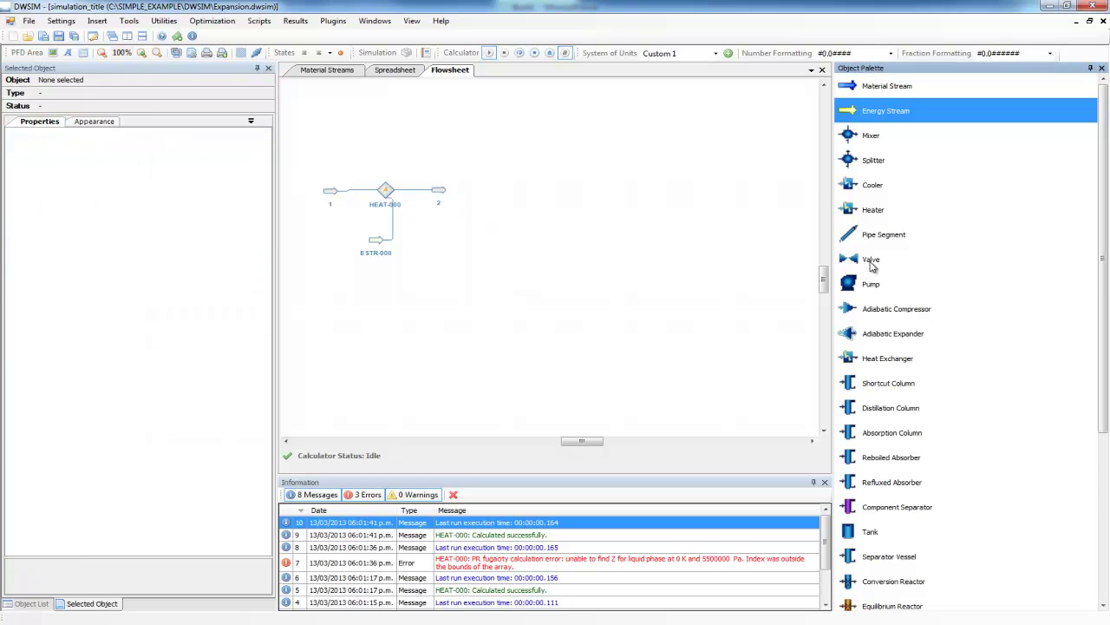
drag(874, 260, 486, 188)
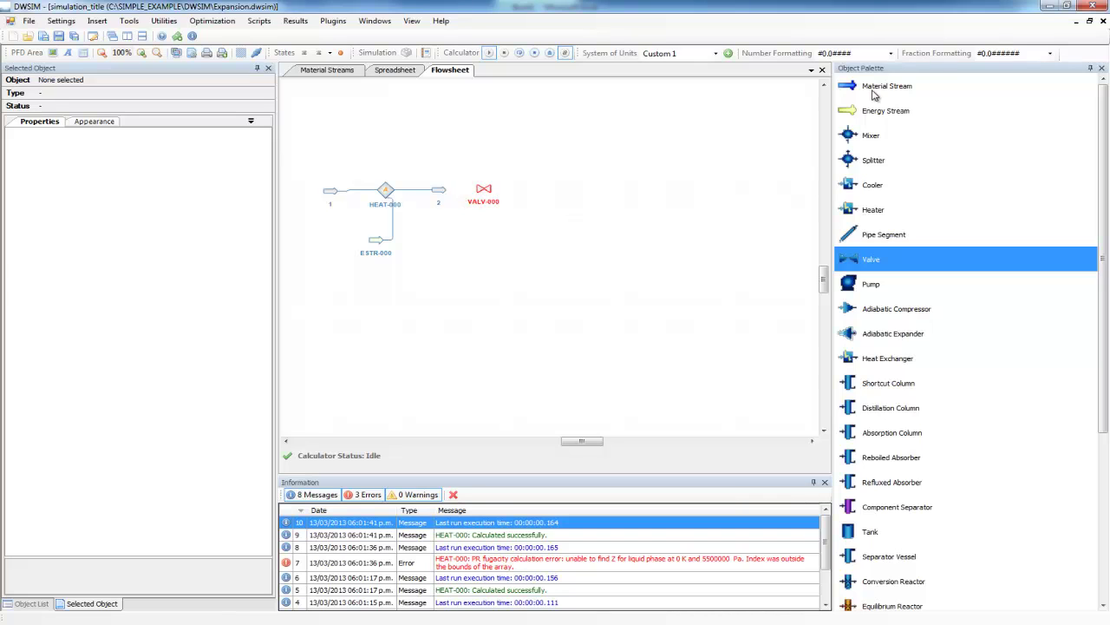
click(484, 193)
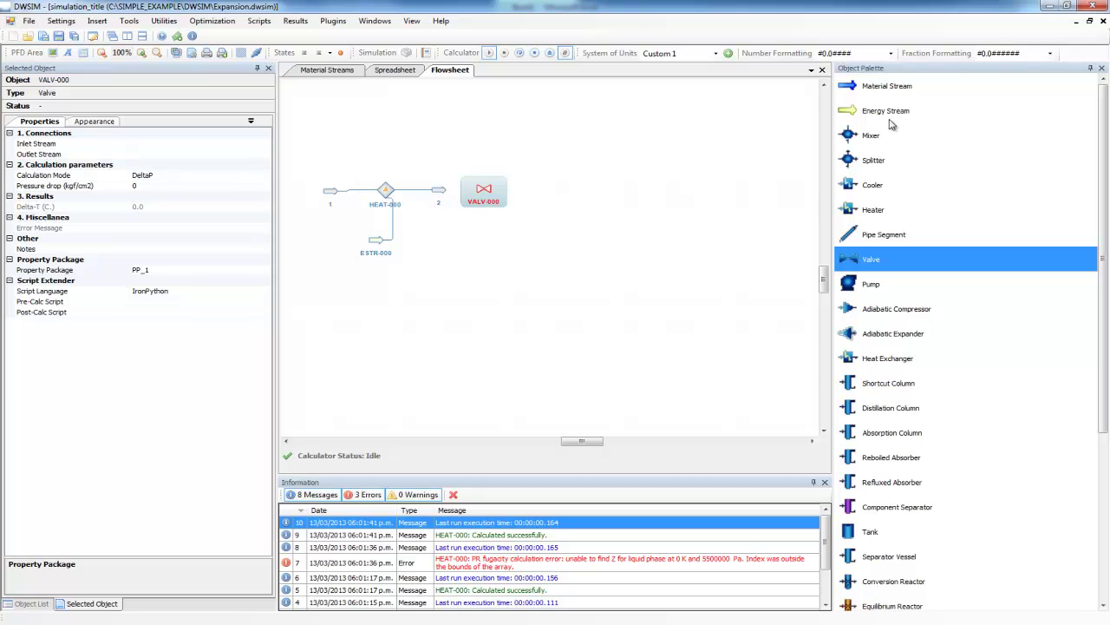
click(897, 88)
click(532, 193)
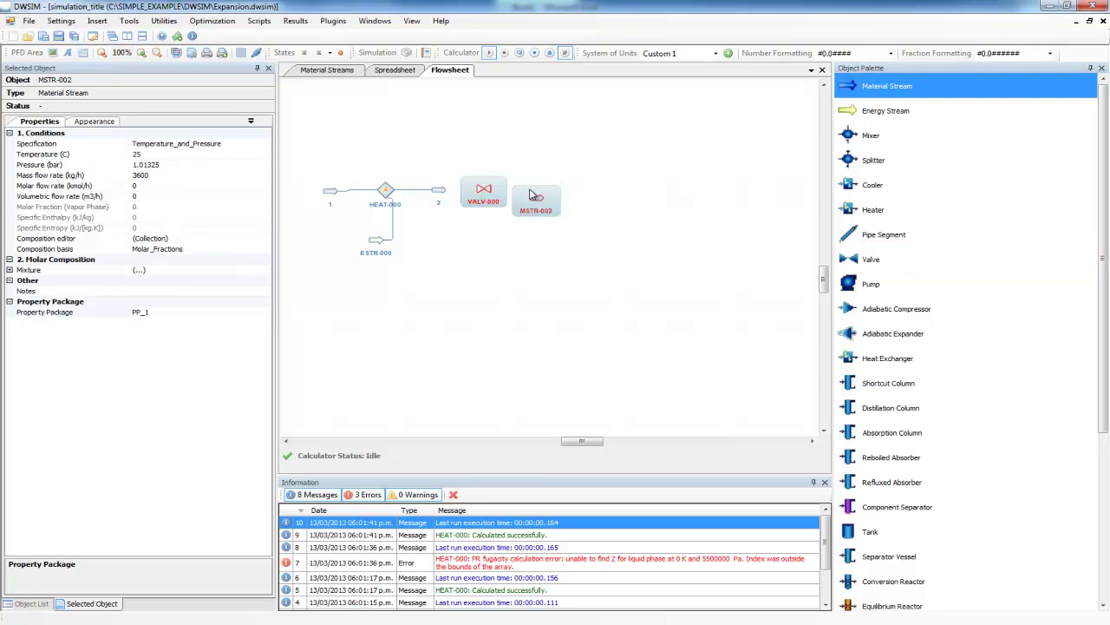
click(686, 204)
Step: Rename the material stream to the right of the valve as 3
click(94, 122)
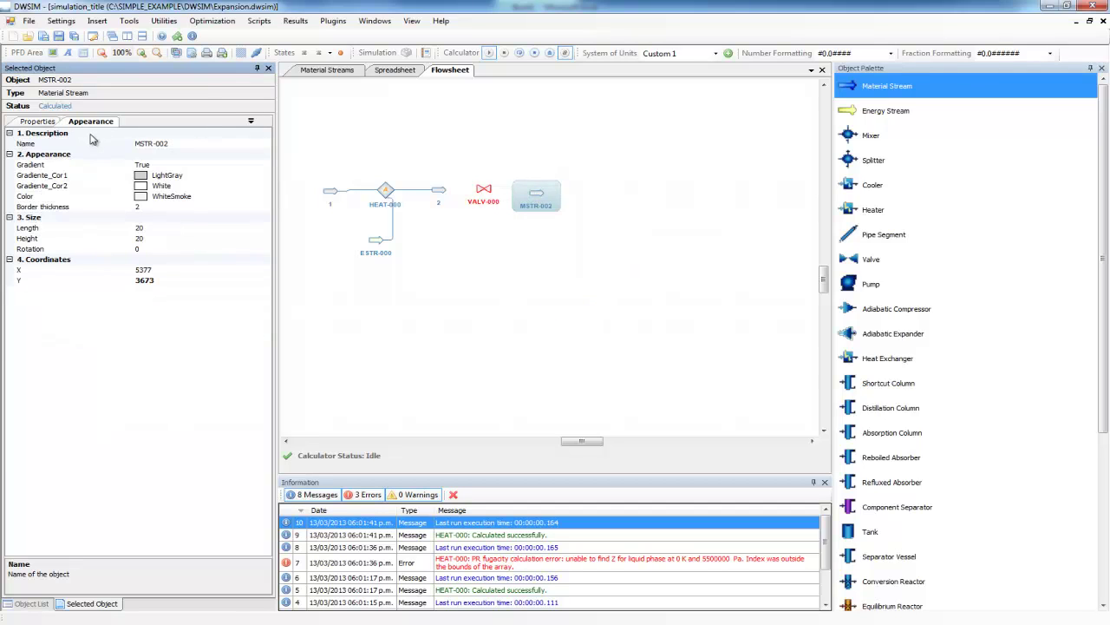
click(182, 144)
drag(179, 144, 143, 144)
text(3)
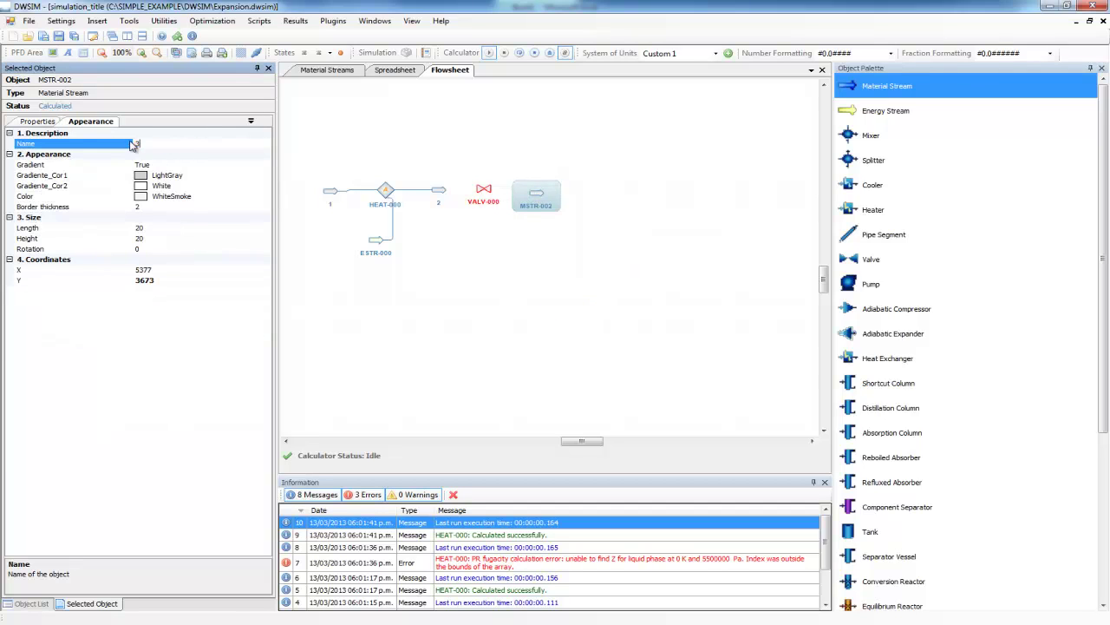
key(Return)
Step: Connect the valve with stream 2 as its inlet and stream 3 as its outlet
click(483, 195)
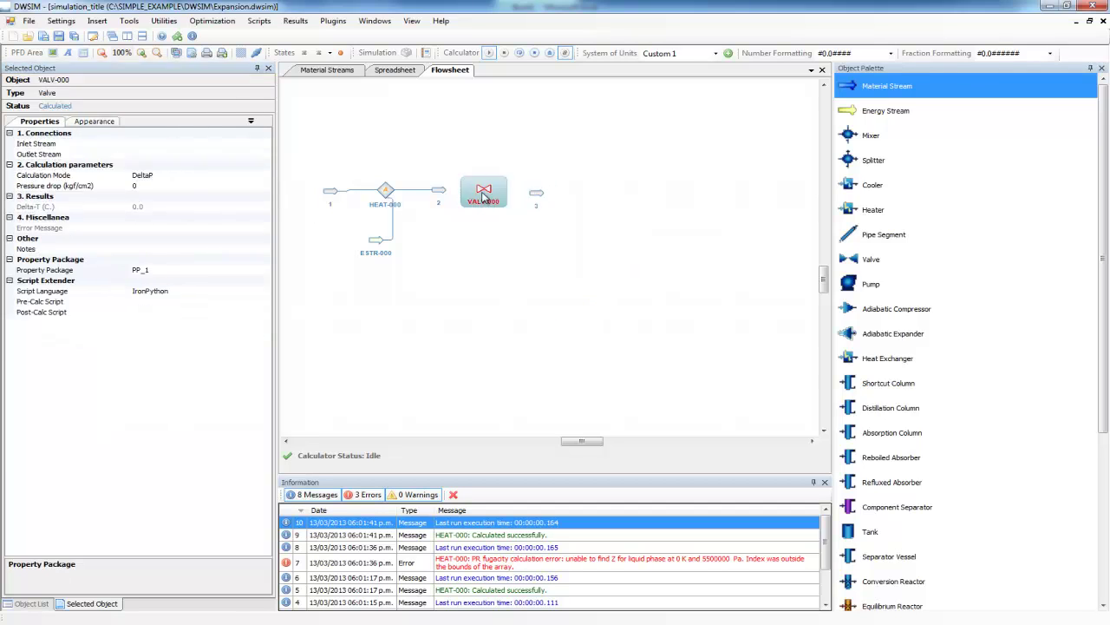
click(126, 145)
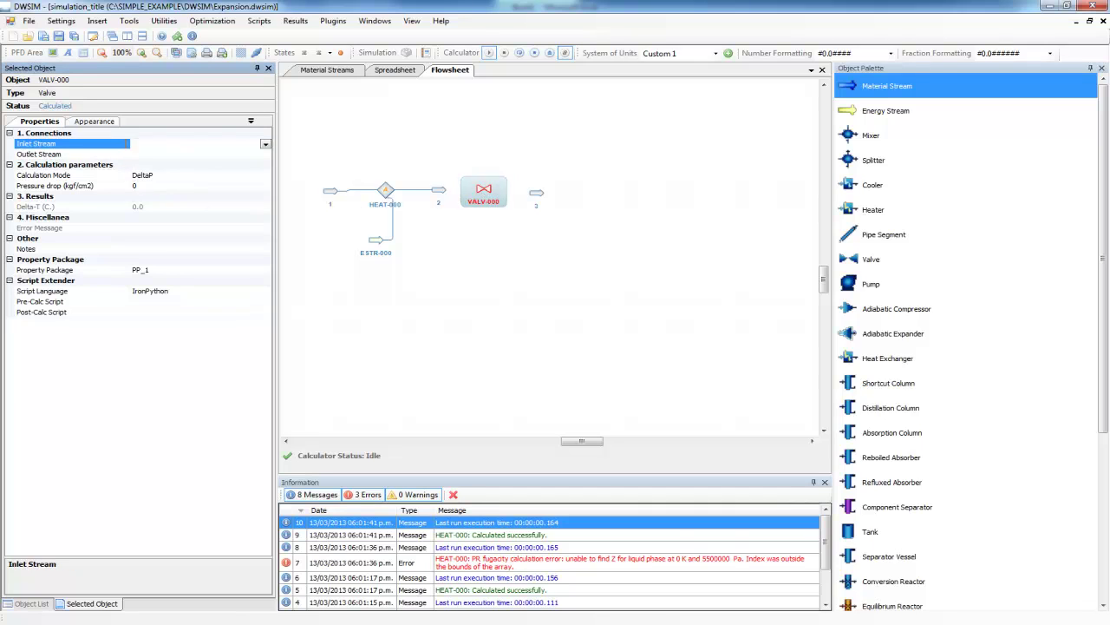
click(267, 146)
click(224, 163)
click(265, 155)
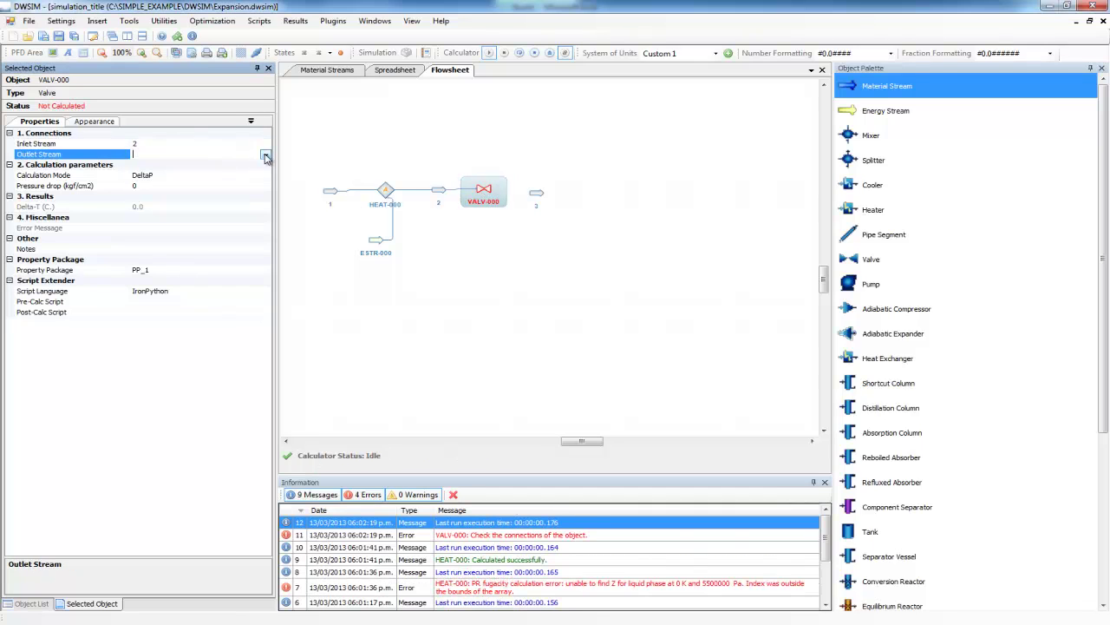
click(265, 155)
click(212, 177)
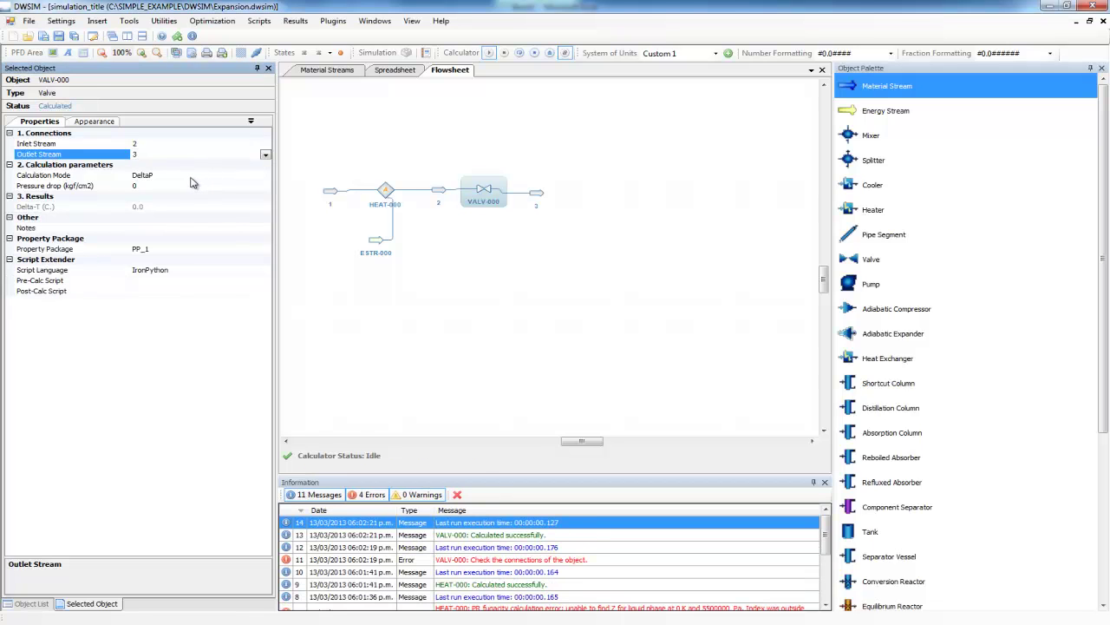
Step: Set the valve's calculation mode to OutletPressure with an outlet pressure of 23 bar
click(220, 175)
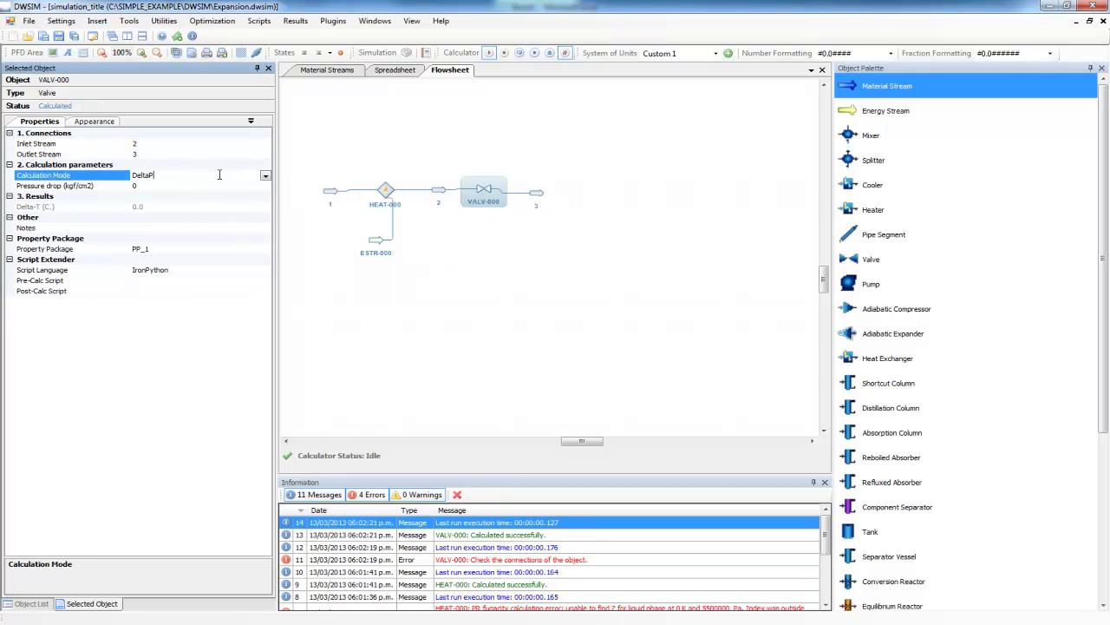
click(265, 175)
click(189, 196)
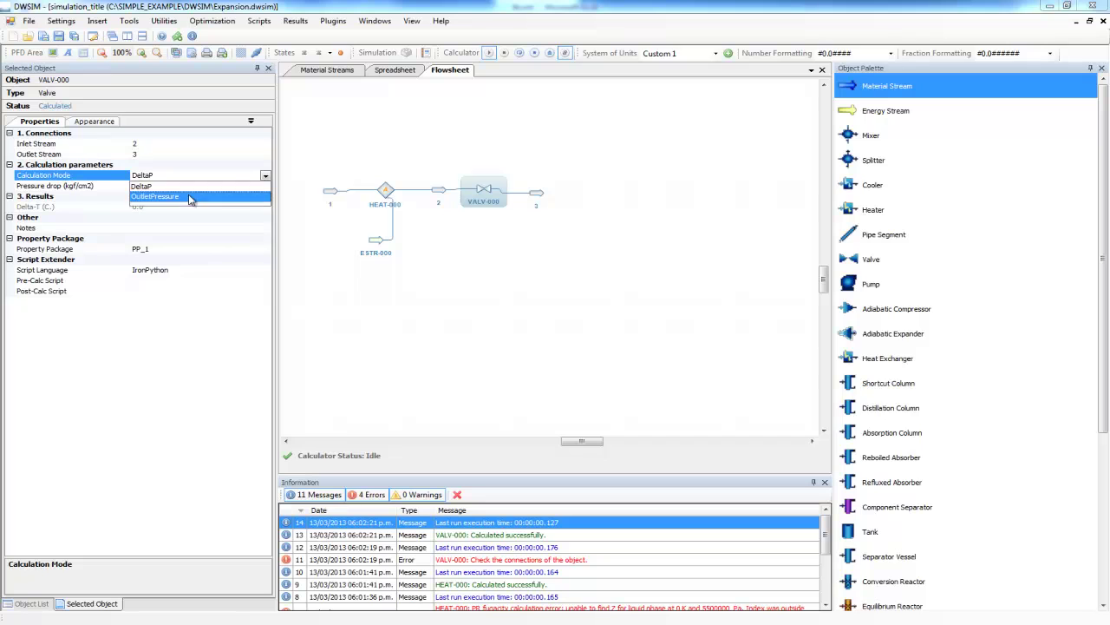
click(142, 186)
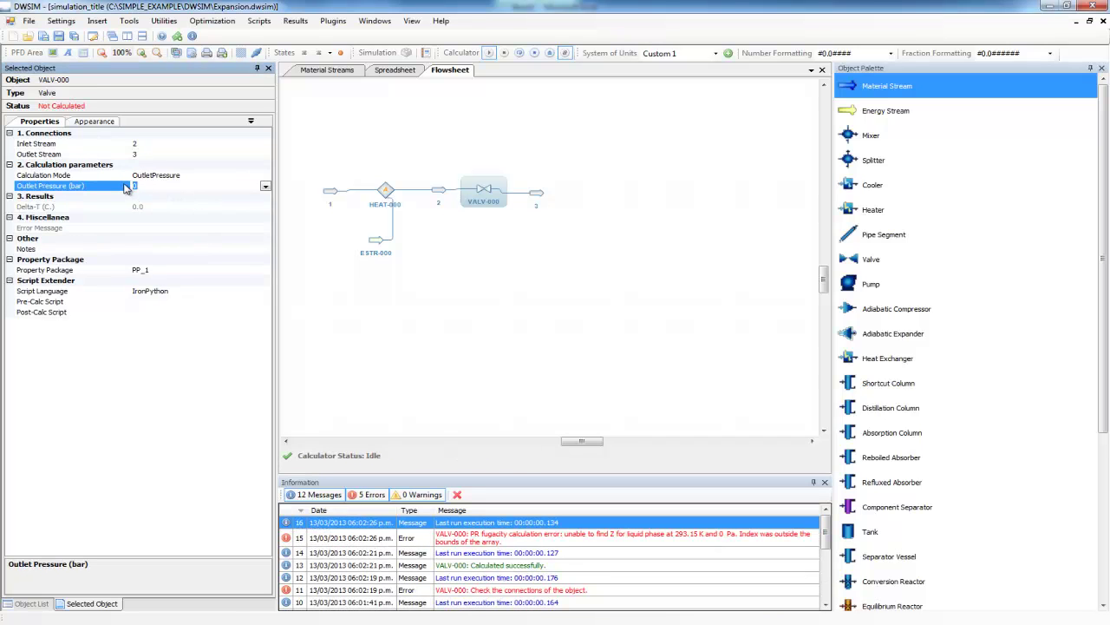
text(23)
key(Return)
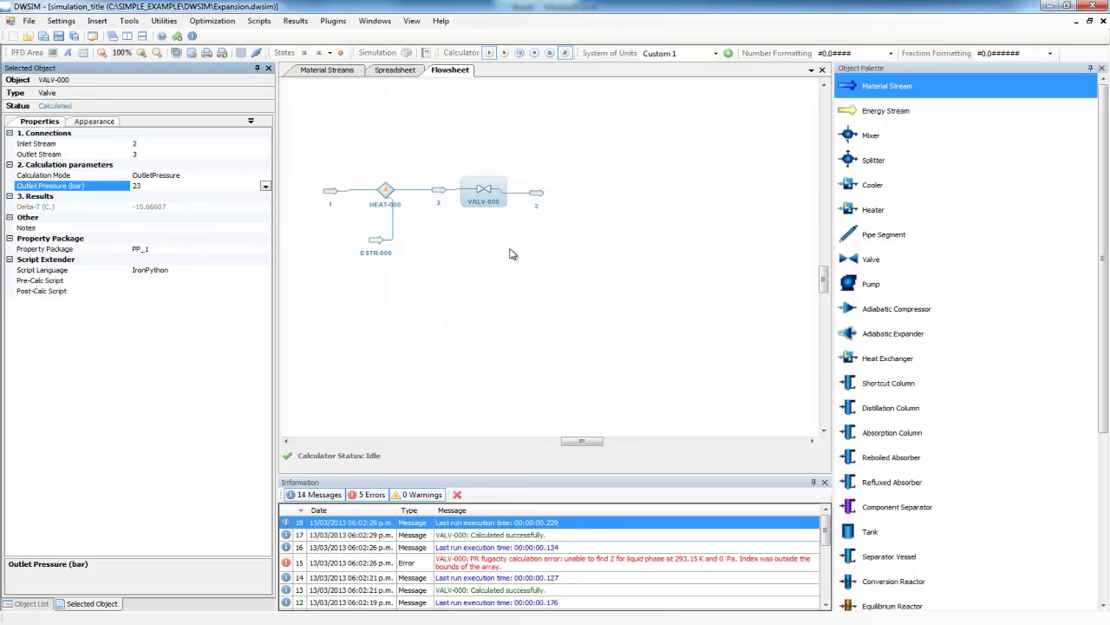
Step: Align stream 3 with the valve and review the conditions of streams 3 and 2 and the heater's results
click(536, 195)
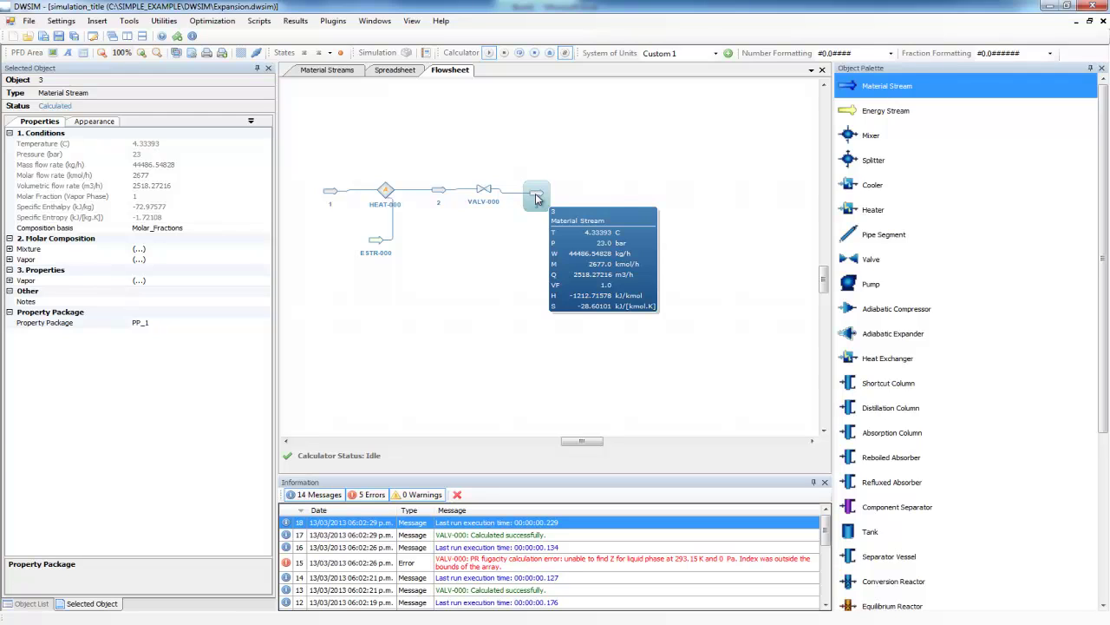
click(497, 246)
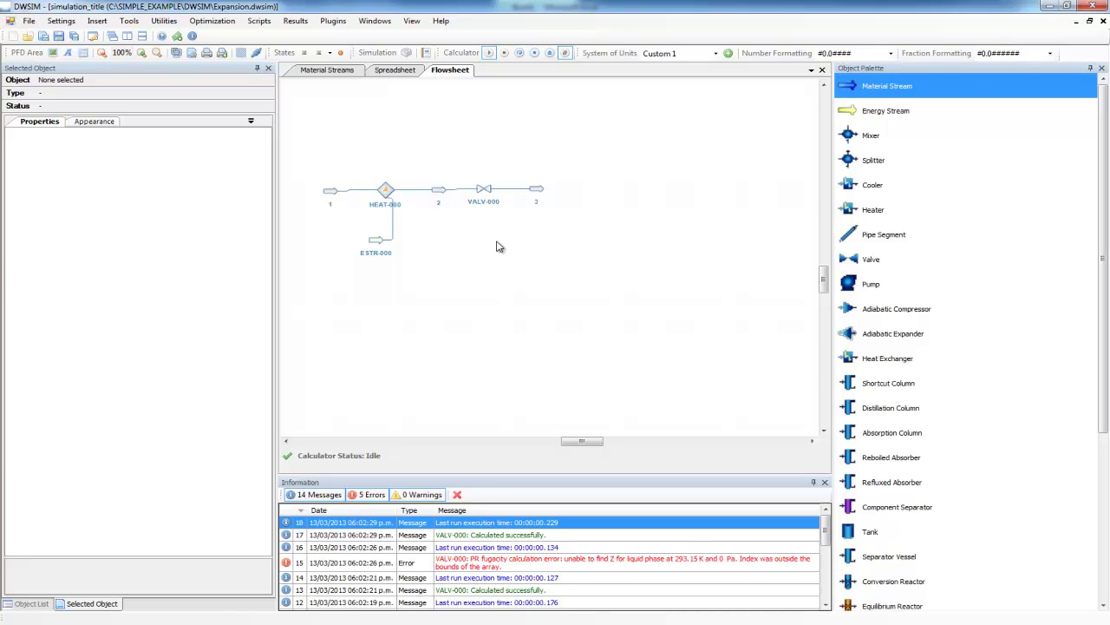
click(441, 199)
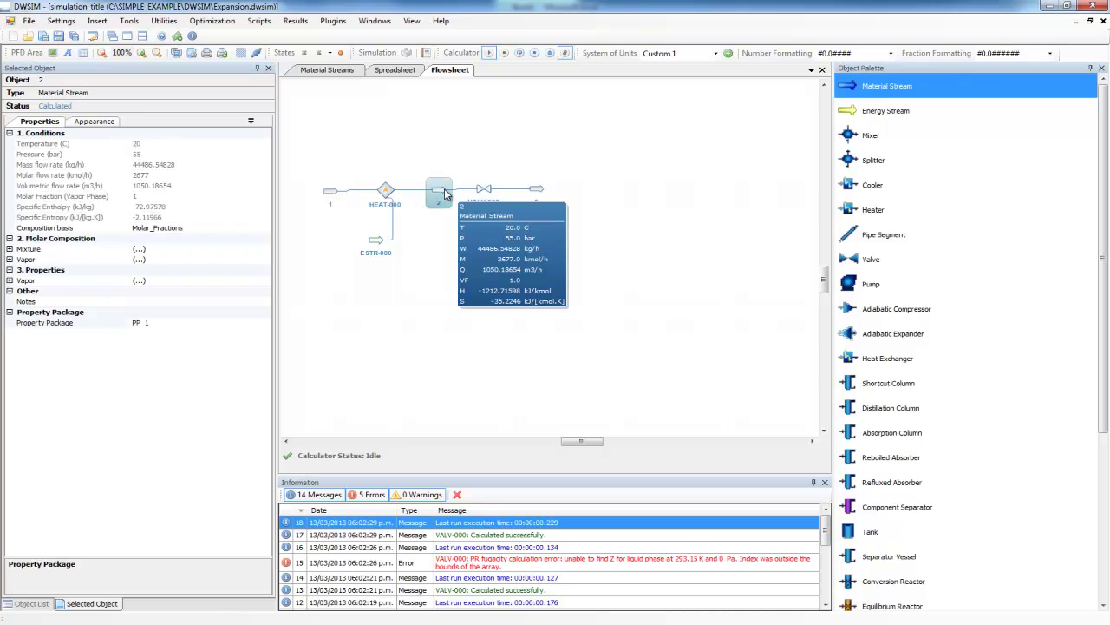
click(375, 200)
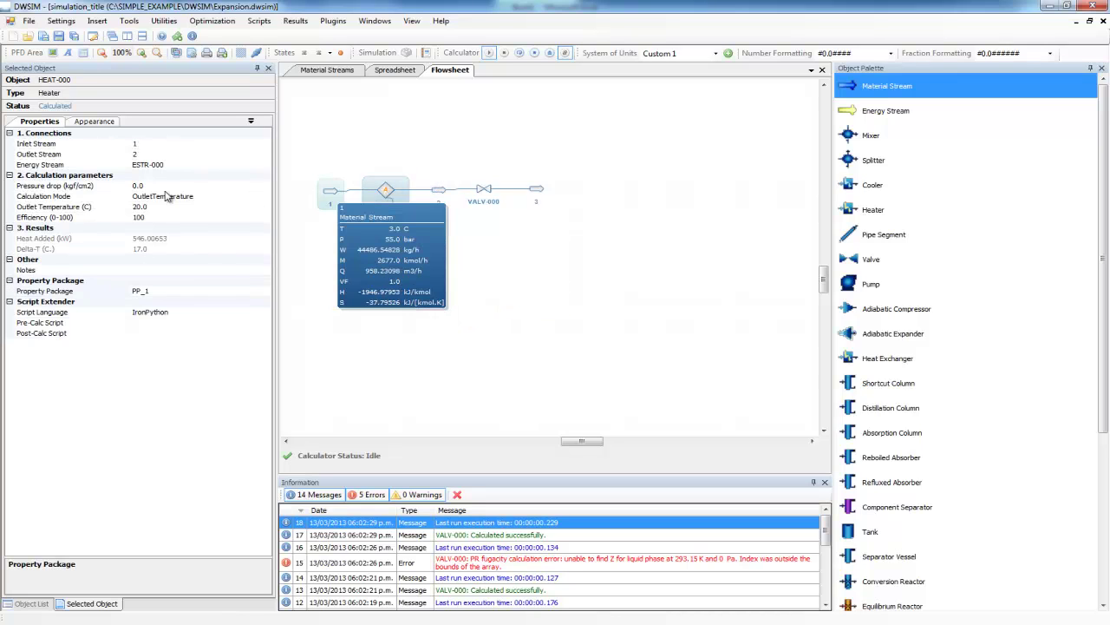
mouse_move(537, 190)
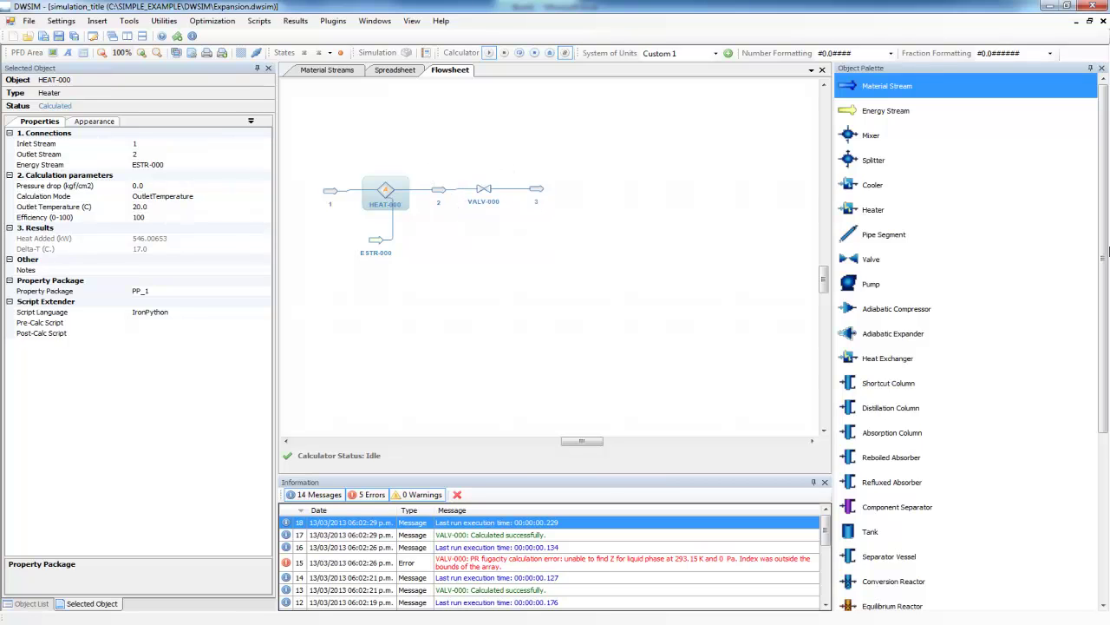
Step: Place an Adjust block above stream 2 and expand its controlled and manipulated variable settings
scroll(965, 516, down, 3)
drag(867, 556, 440, 132)
click(9, 143)
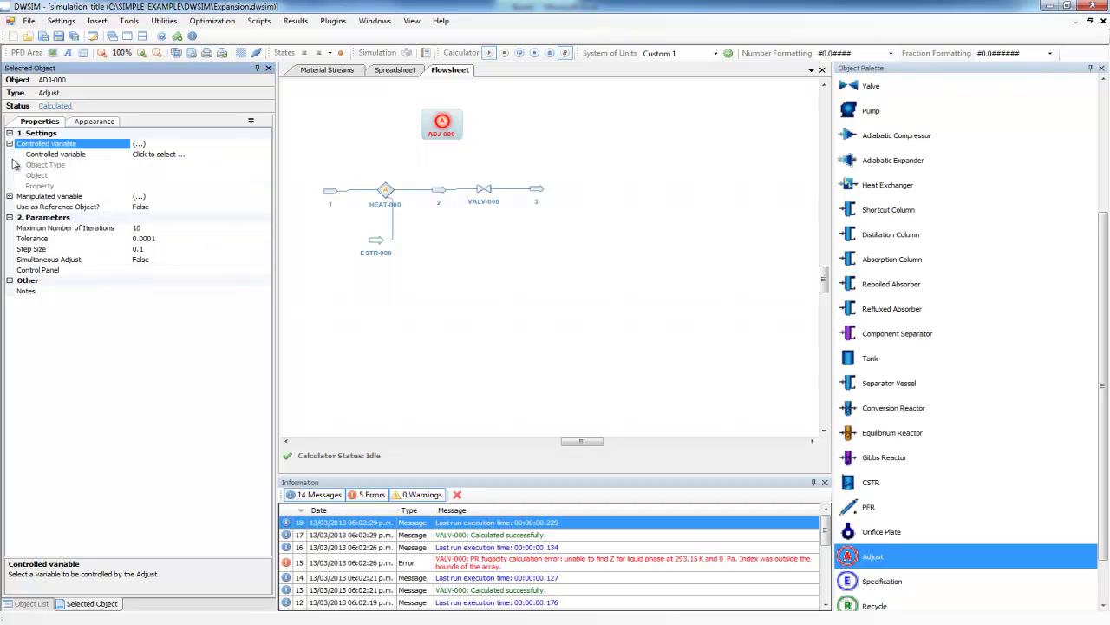
click(9, 196)
Step: Set the Adjust block's controlled variable to the Temperature of material stream 3
click(182, 155)
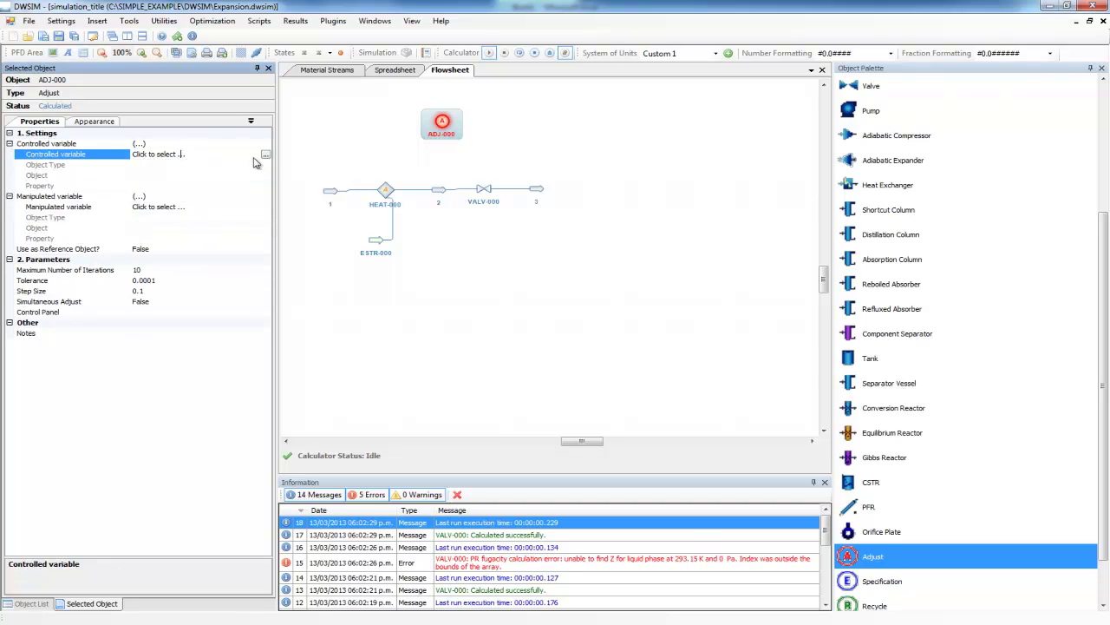
click(267, 155)
drag(525, 217, 462, 253)
click(449, 294)
click(579, 284)
click(640, 445)
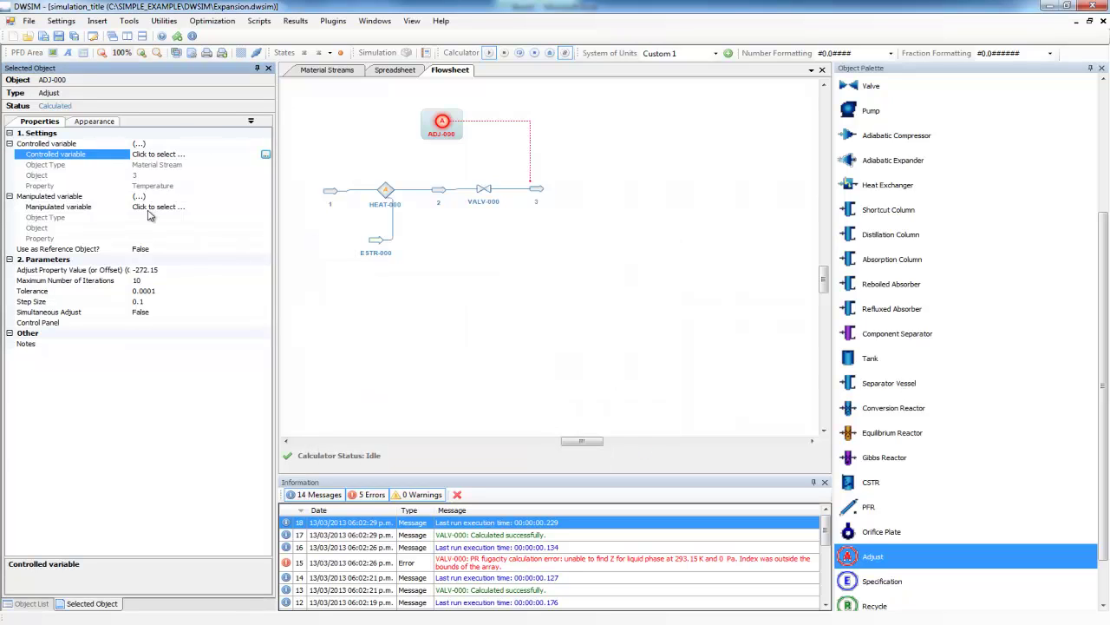
Step: Set the Adjust block's manipulated variable to the Outlet Temperature of heater HEAT-000
click(170, 205)
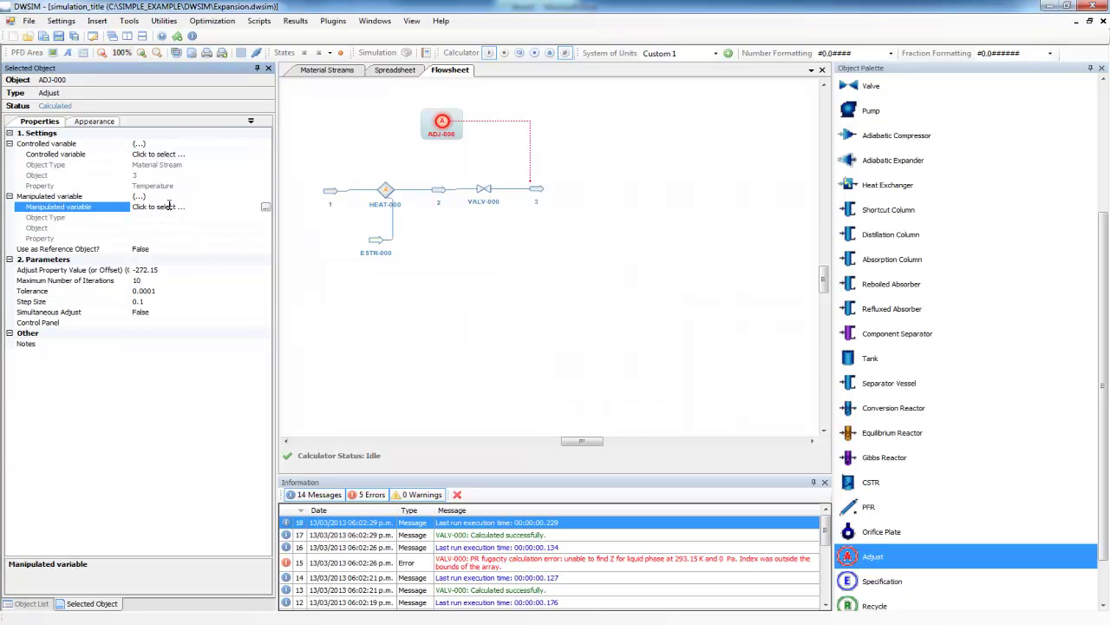
click(267, 209)
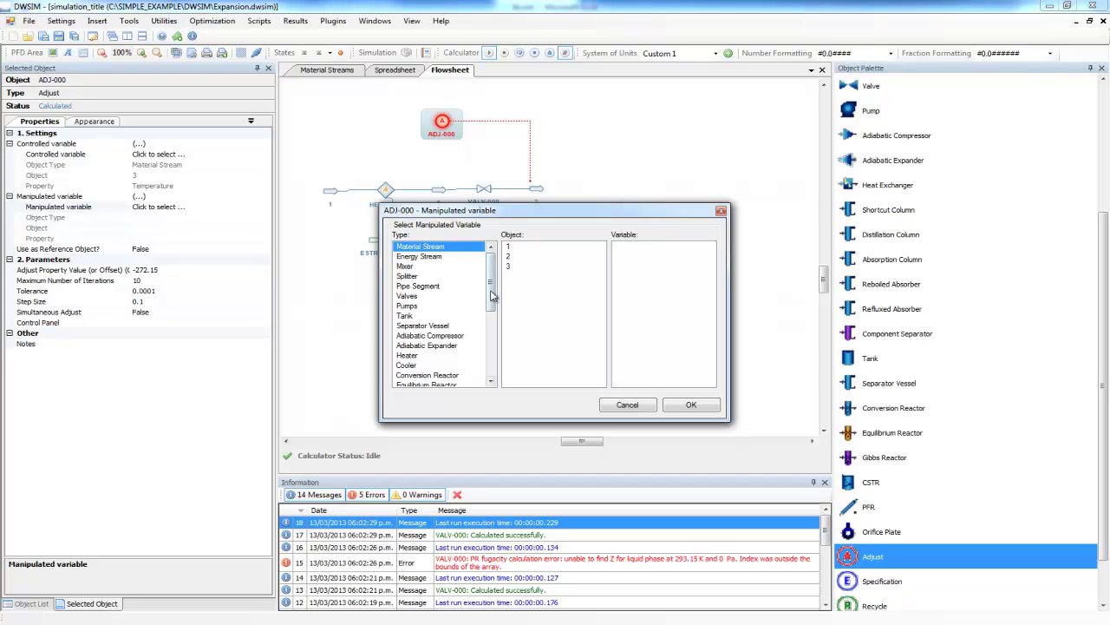
scroll(490, 302, down, 2)
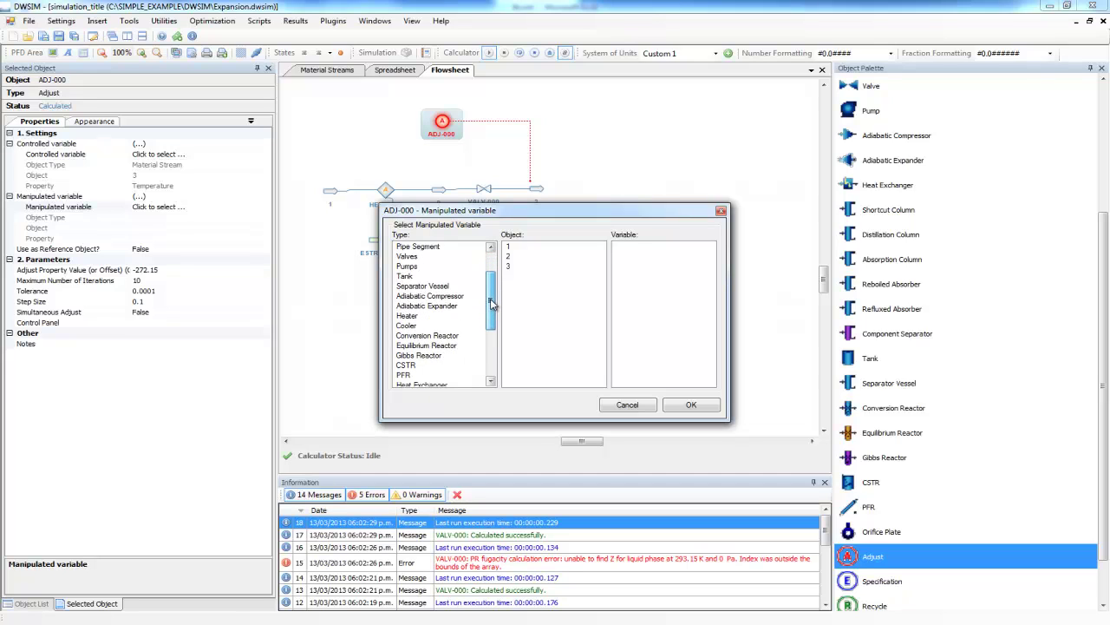
scroll(491, 302, down, 1)
click(438, 365)
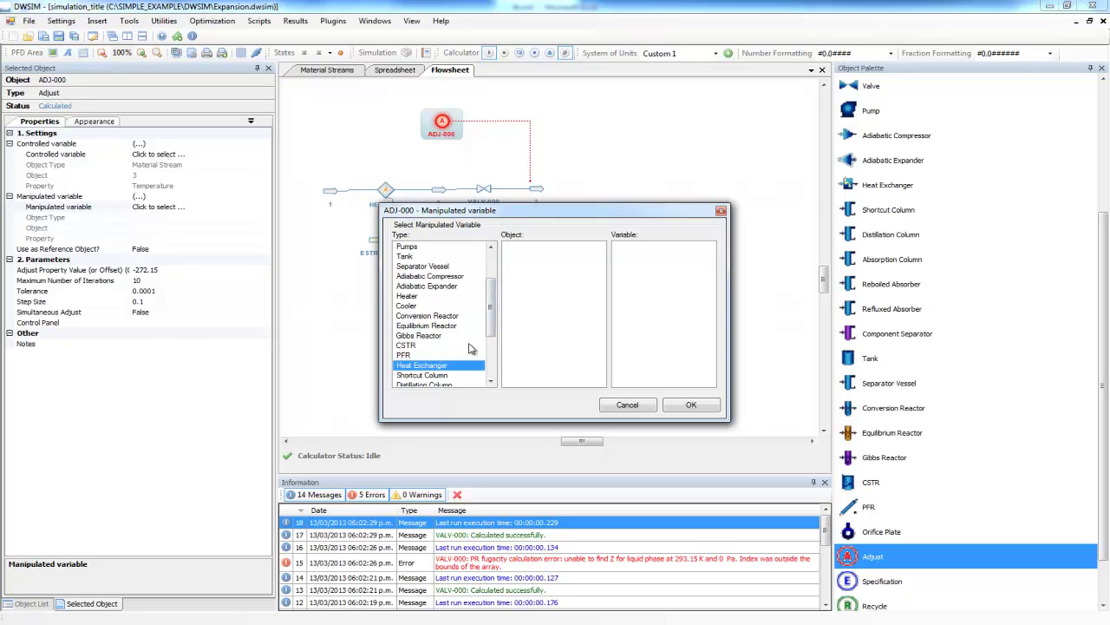
mouse_move(490, 308)
mouse_down()
mouse_move(490, 279)
mouse_move(491, 321)
mouse_up()
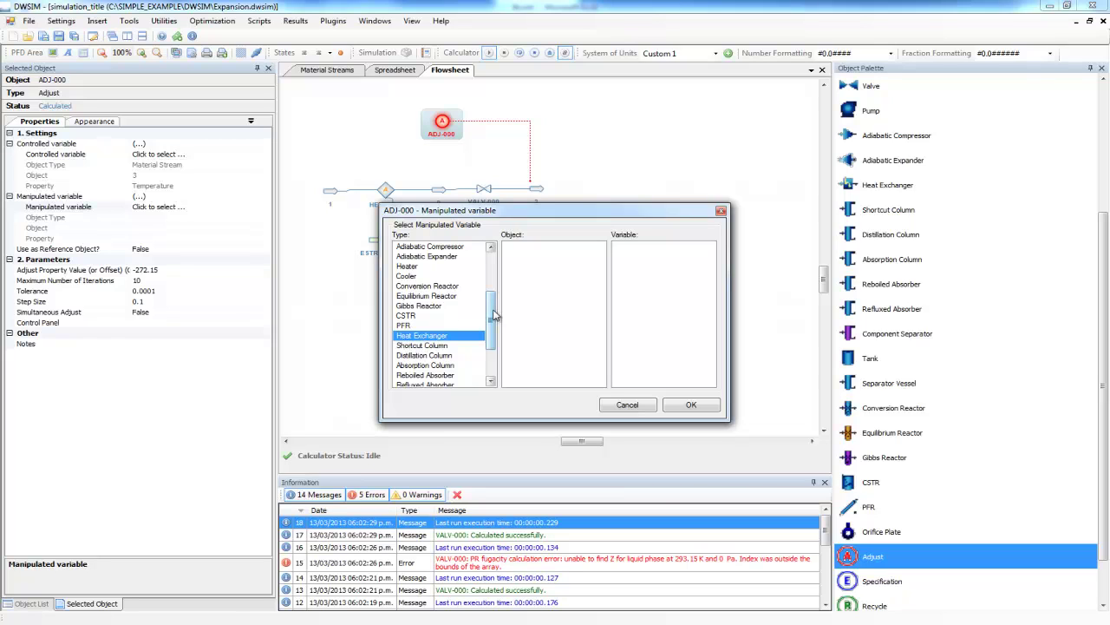
scroll(492, 318, up, 2)
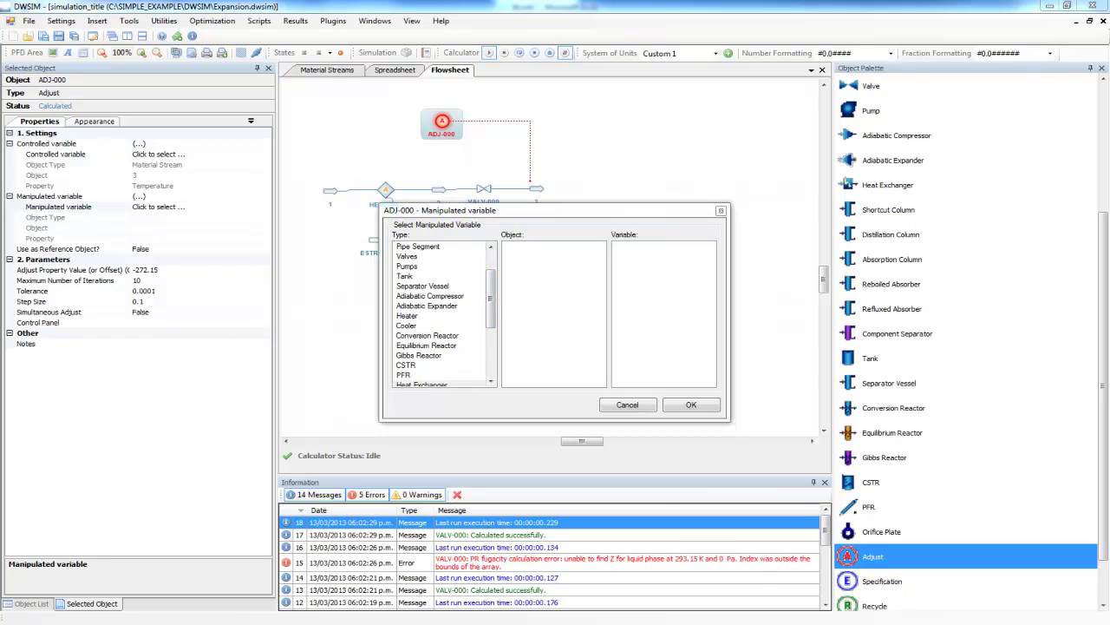
click(406, 316)
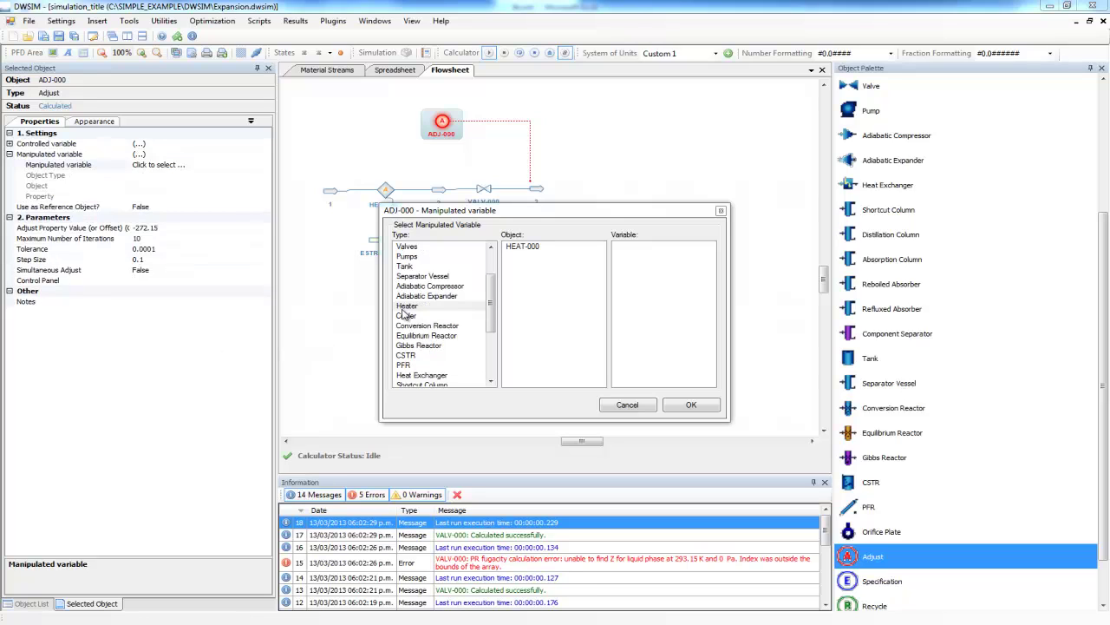
click(491, 381)
click(432, 336)
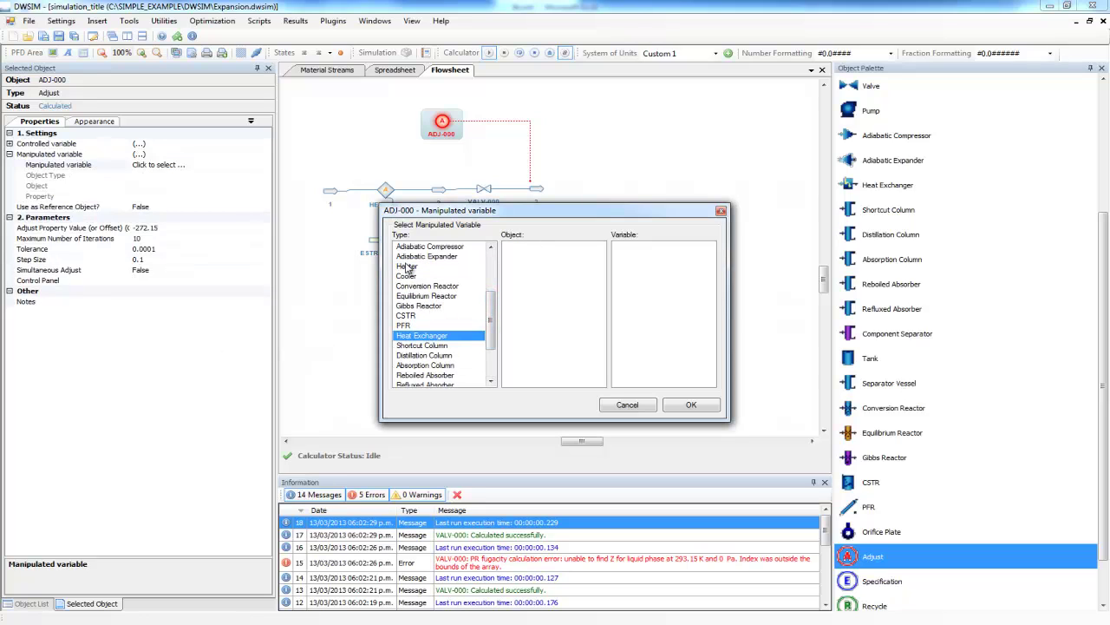
click(408, 268)
click(528, 248)
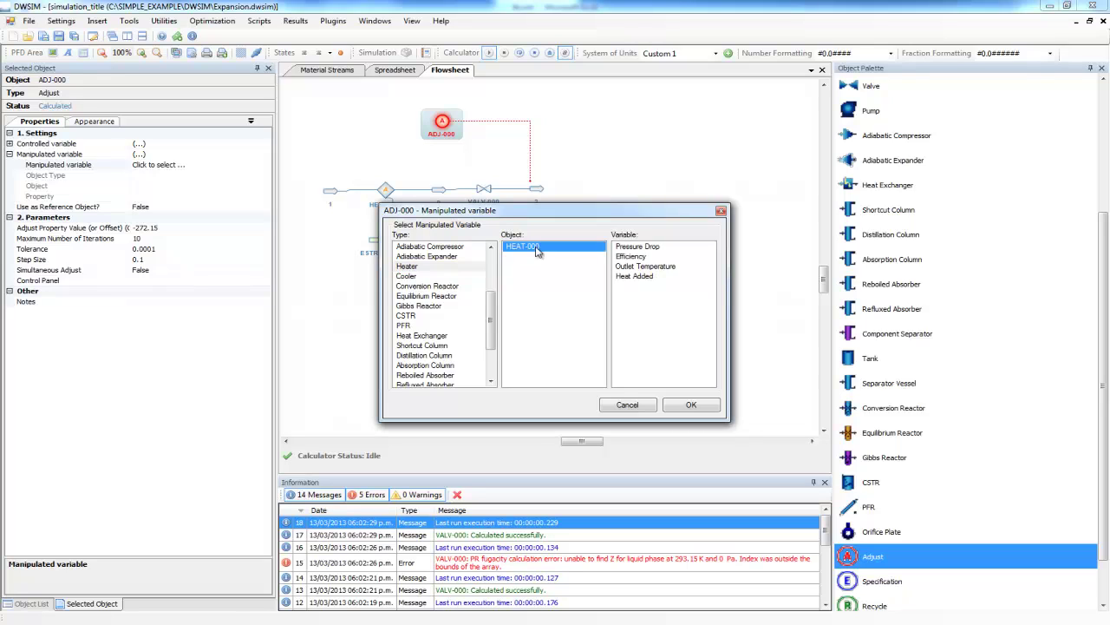
click(640, 266)
click(692, 406)
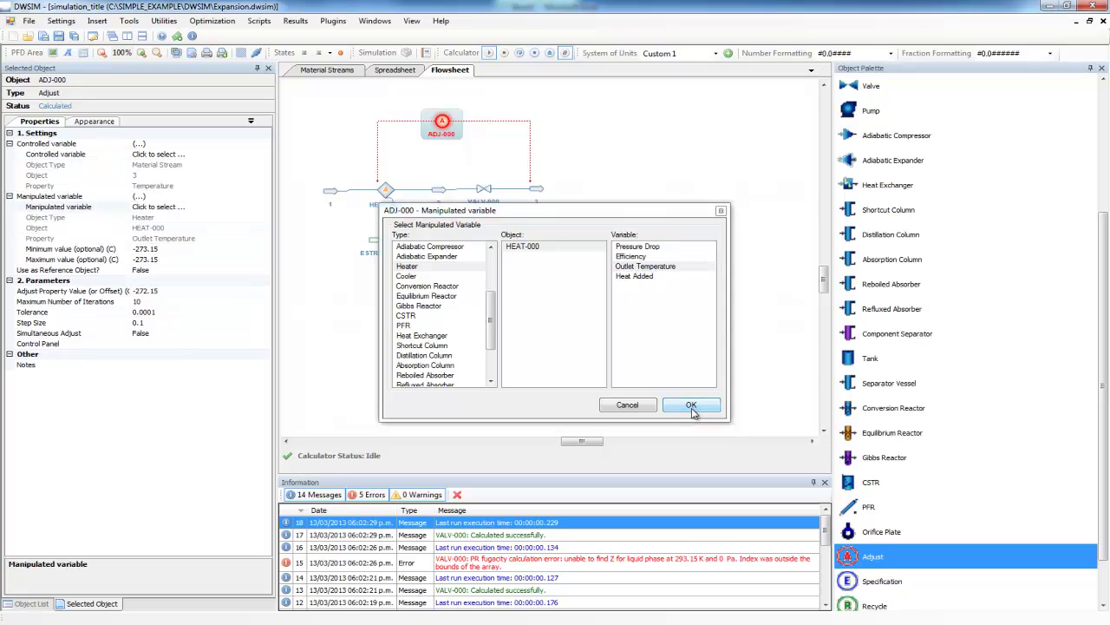
Step: Limit the Adjust block's manipulated outlet temperature to a minimum of 10 °C and a maximum of 30 °C
click(159, 249)
drag(159, 249, 131, 250)
text(10)
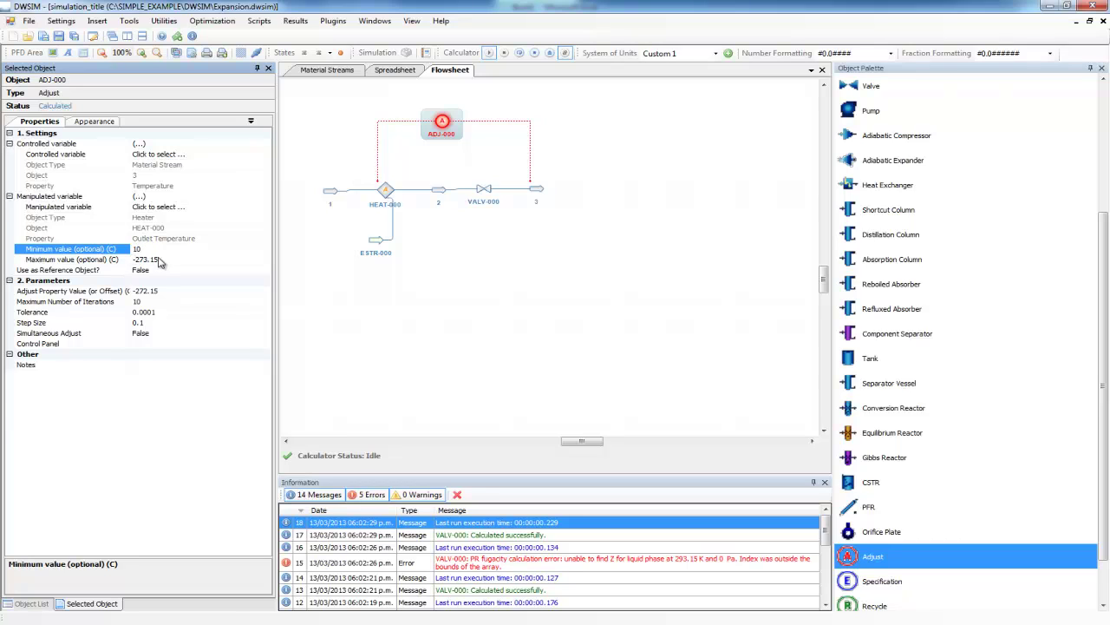
click(163, 260)
text(1)
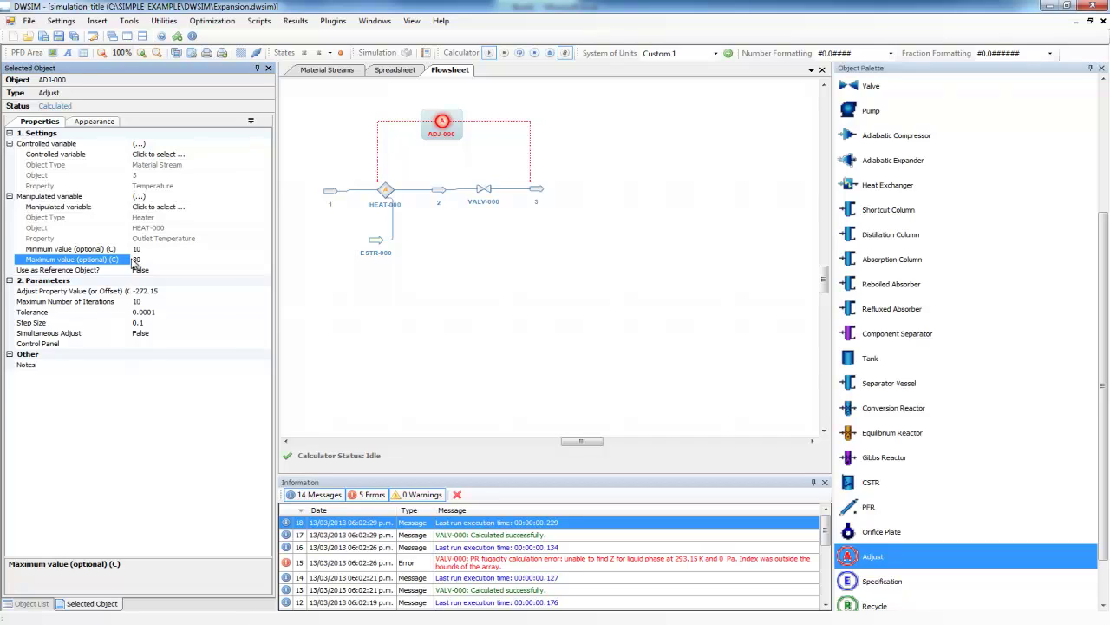
Step: Set the Adjust block's property value to 3 °C, maximum iterations to 30, tolerance to 0.01 and step size to 0.01
click(166, 290)
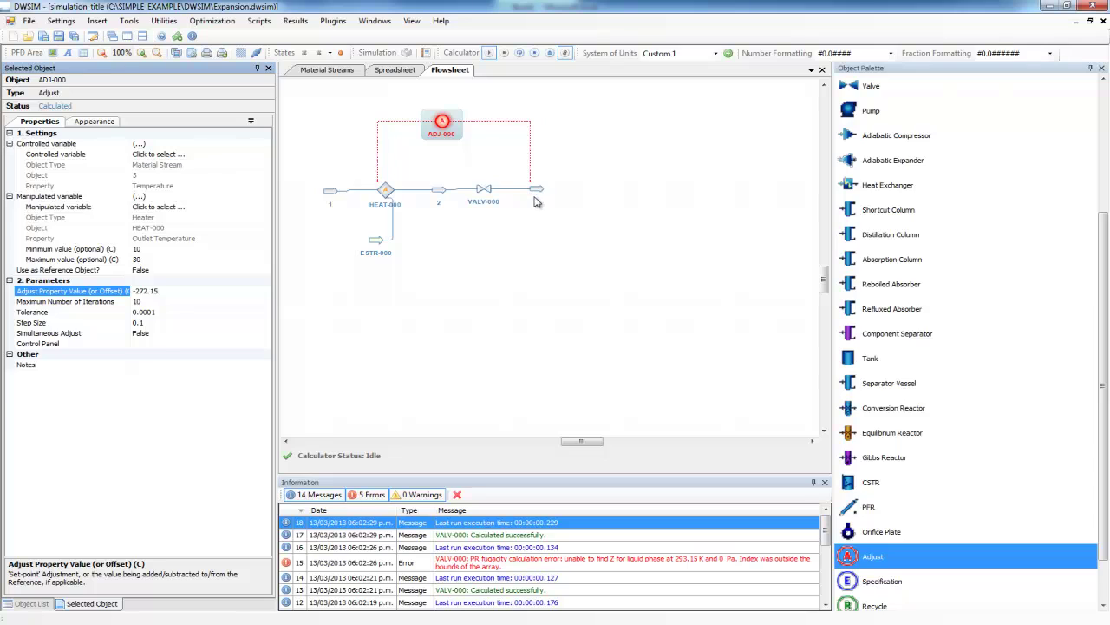
click(130, 293)
text(4)
click(130, 301)
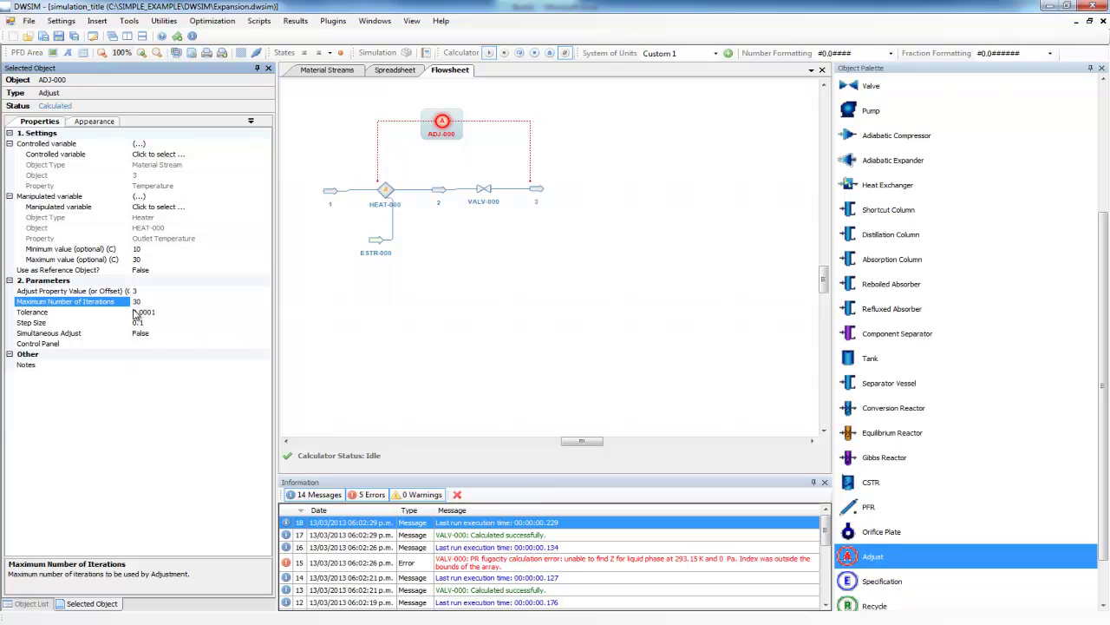
click(145, 313)
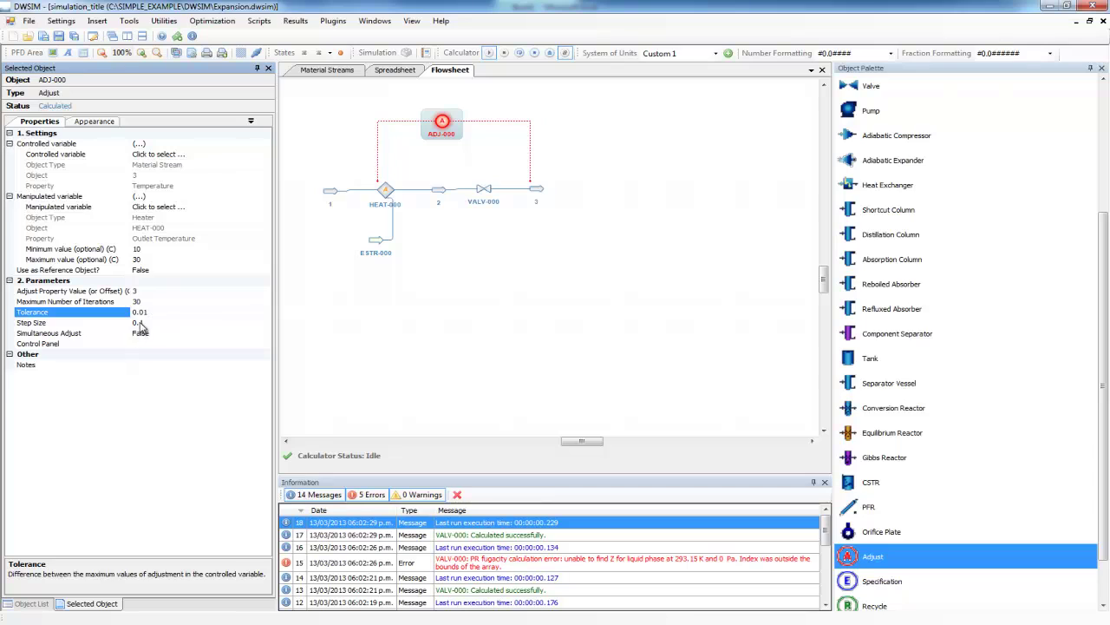
click(142, 322)
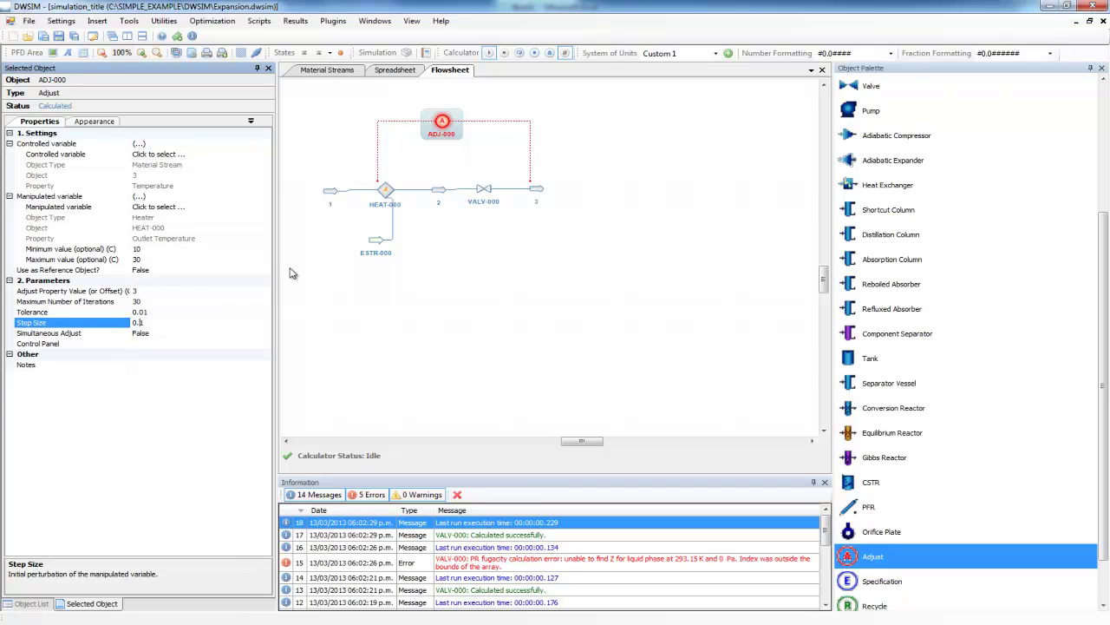
Step: Run the adjustment from the Adjust block's Control Panel with the Secant convergence method and close the Control Panel
mouse_move(440, 194)
mouse_move(535, 197)
click(167, 344)
click(267, 344)
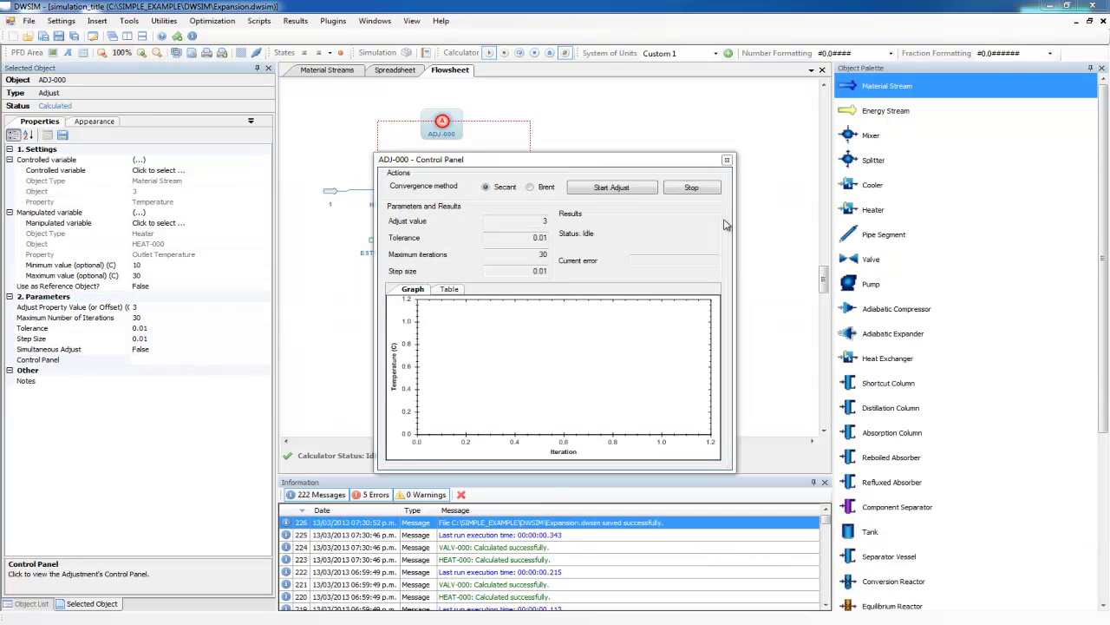
click(646, 193)
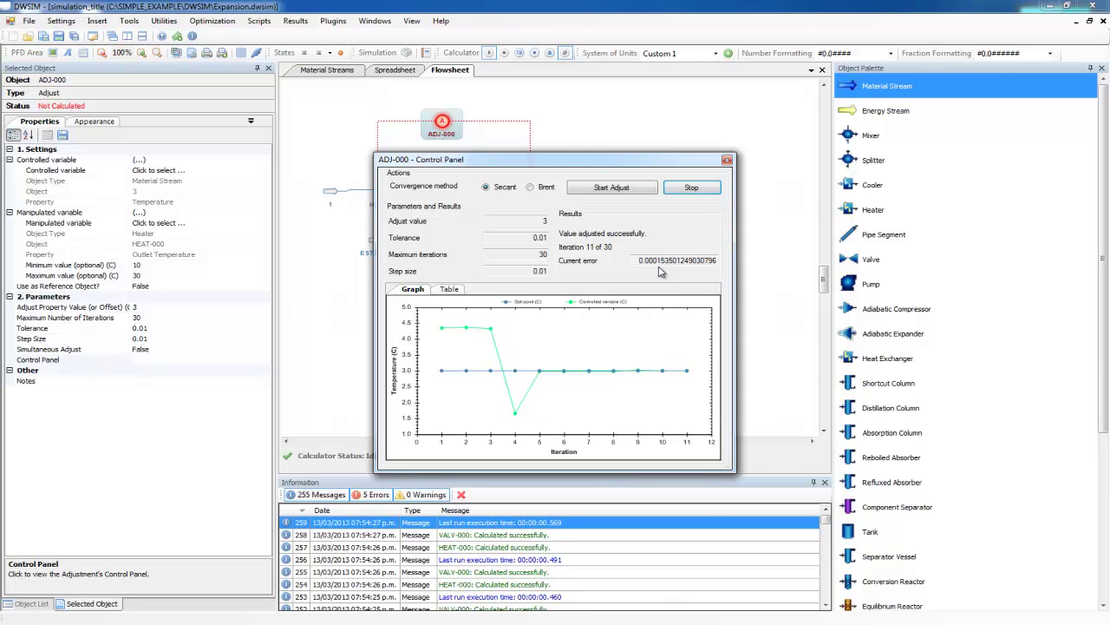
click(727, 161)
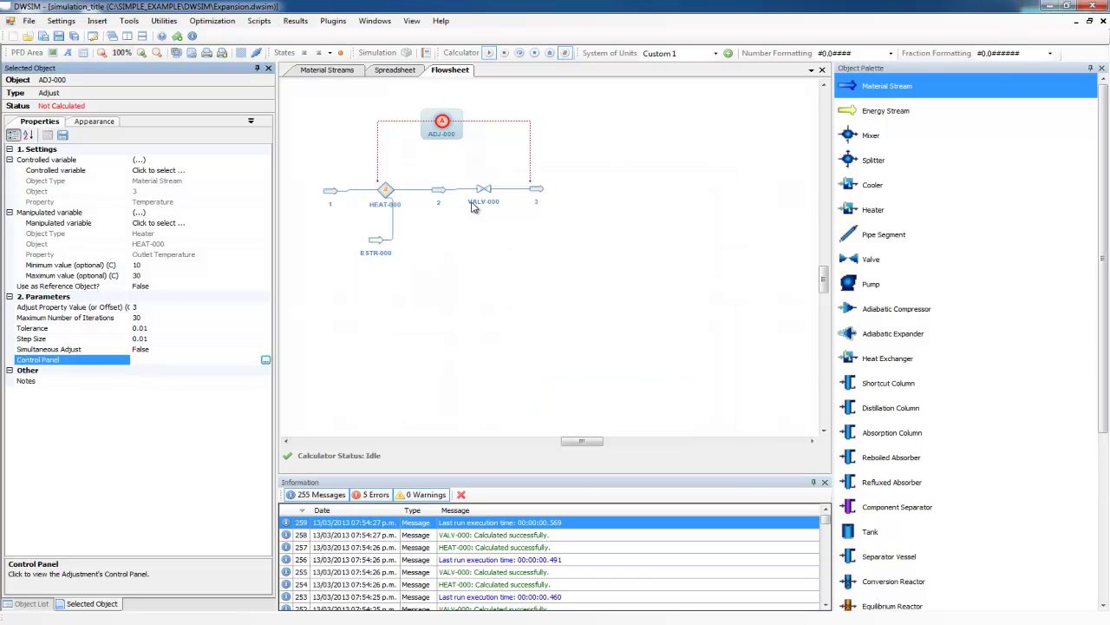
Step: Review stream 2's conditions and the energy flow of ESTR-000, and save the active simulation
click(440, 192)
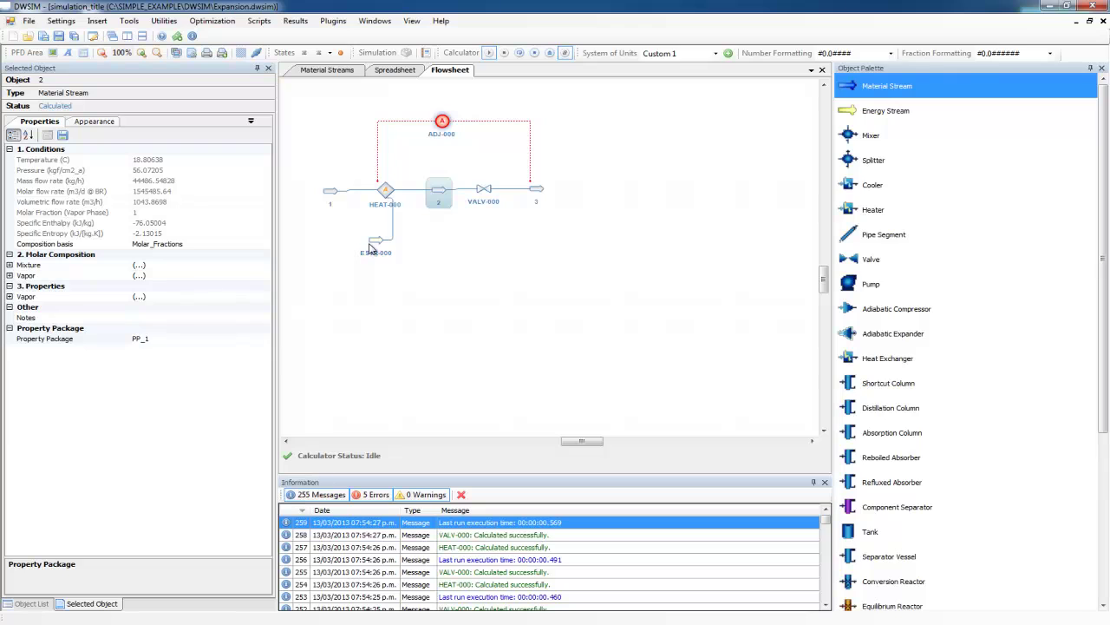
mouse_move(375, 246)
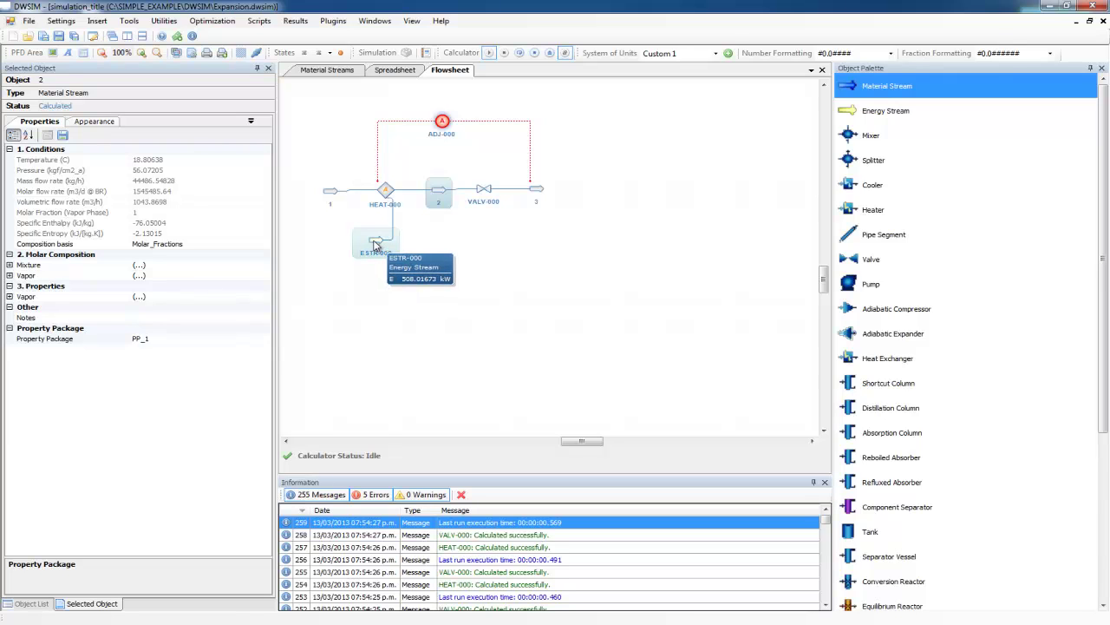
click(43, 36)
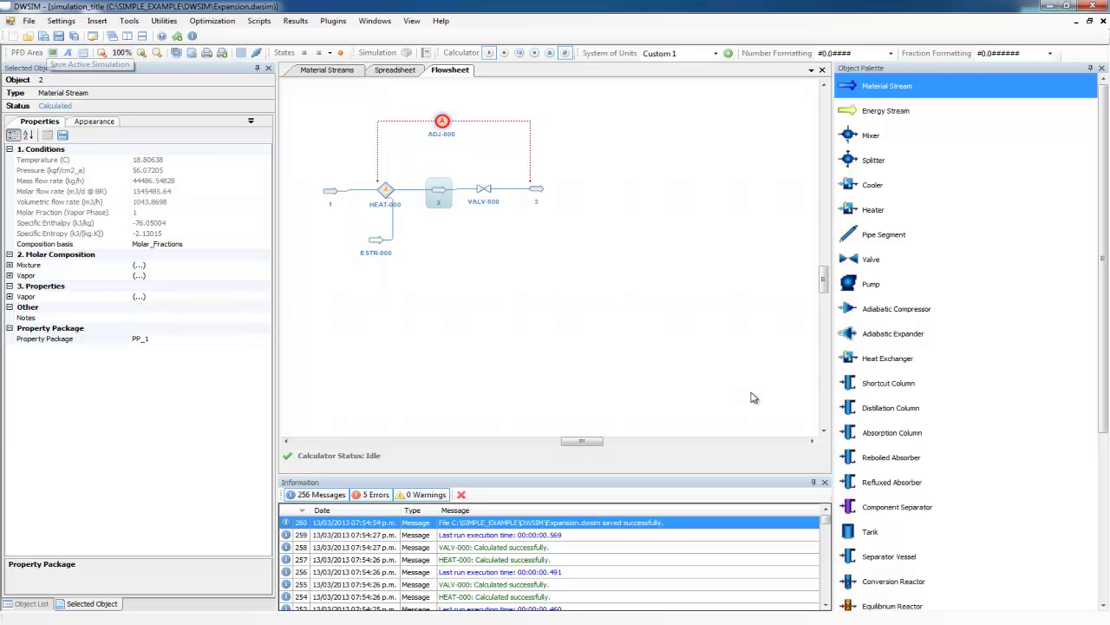
click(896, 619)
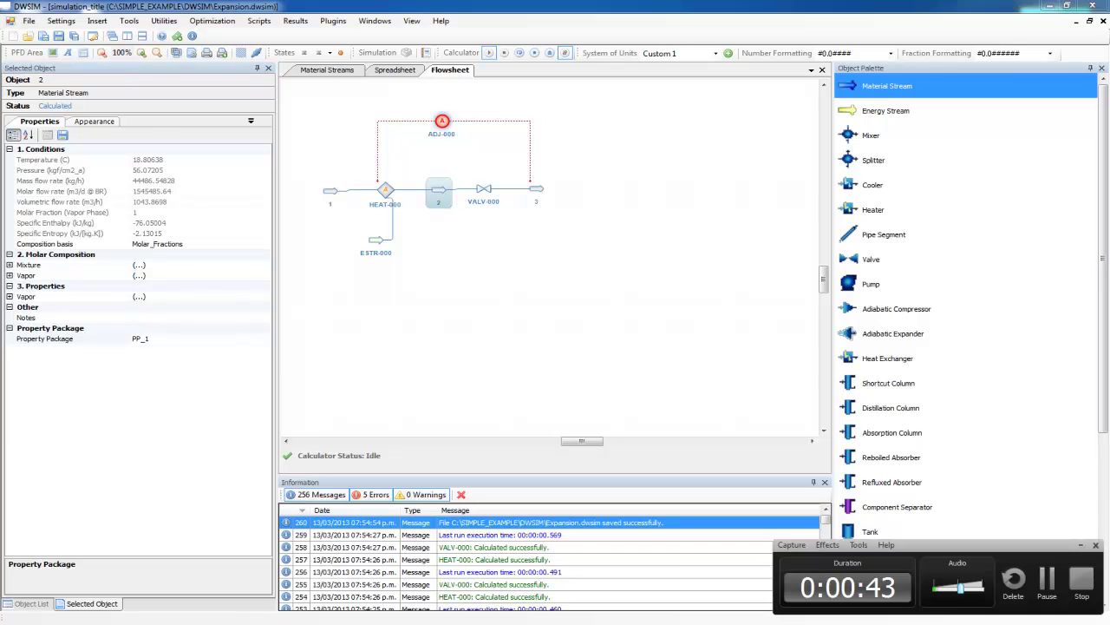